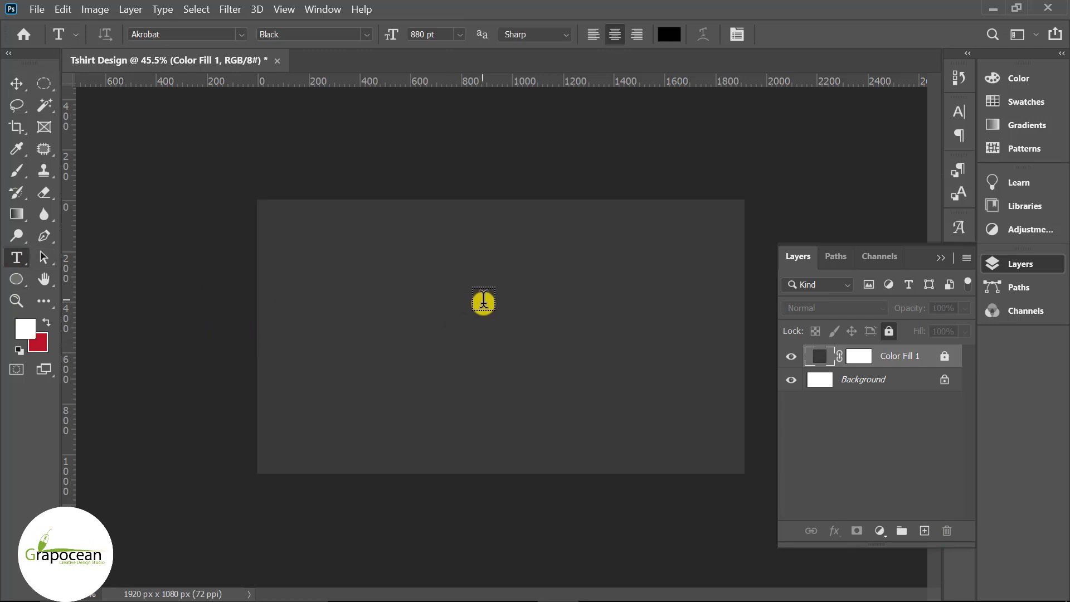
Add the text "5" in black Akrobat Black at 880 pt and move it towards the middle of the canvas.
{"action": "left_click", "coordinate": [483, 300]}
{"action": "type", "text": "5"}
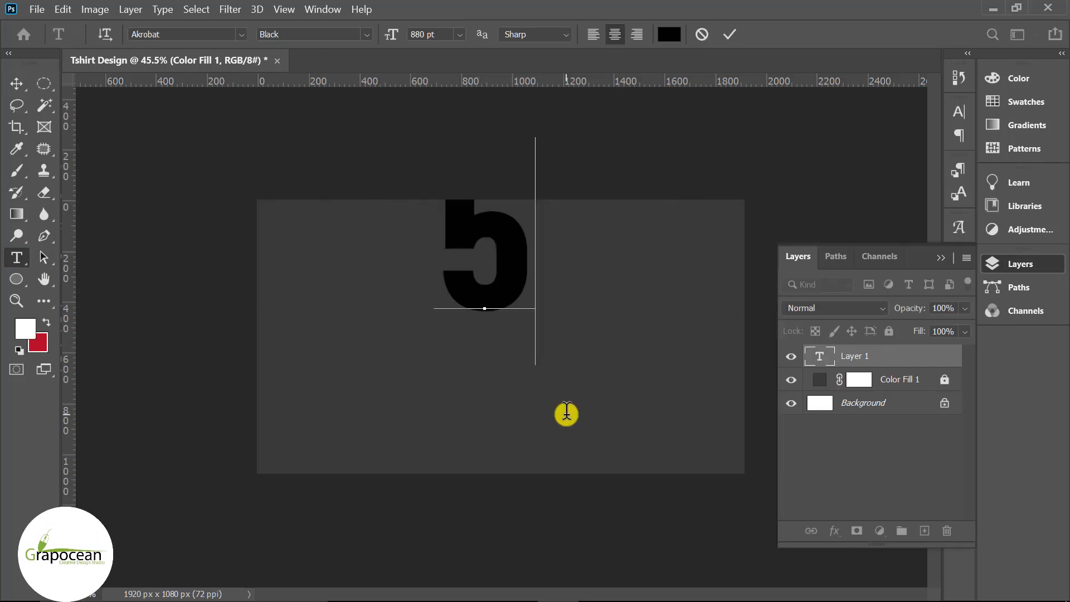
{"action": "left_click", "coordinate": [31, 92]}
{"action": "left_click_drag", "start_coordinate": [501, 284], "coordinate": [564, 365]}
Enlarge the 5 with Free Transform to nearly the full canvas height and recentre it.
{"action": "key", "text": "ctrl+t"}
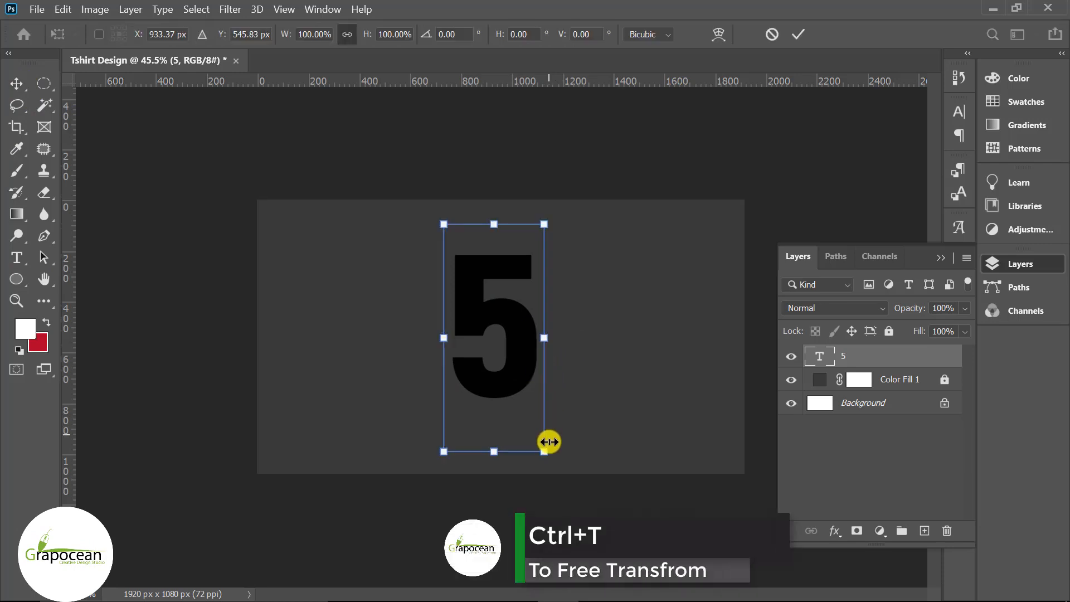
{"action": "left_click_drag", "start_coordinate": [548, 437], "coordinate": [574, 476]}
{"action": "mouse_move", "coordinate": [544, 375]}
{"action": "left_mouse_down"}
{"action": "mouse_move", "coordinate": [554, 375]}
{"action": "mouse_move", "coordinate": [540, 361]}
{"action": "left_mouse_up"}
{"action": "key", "text": "Return"}
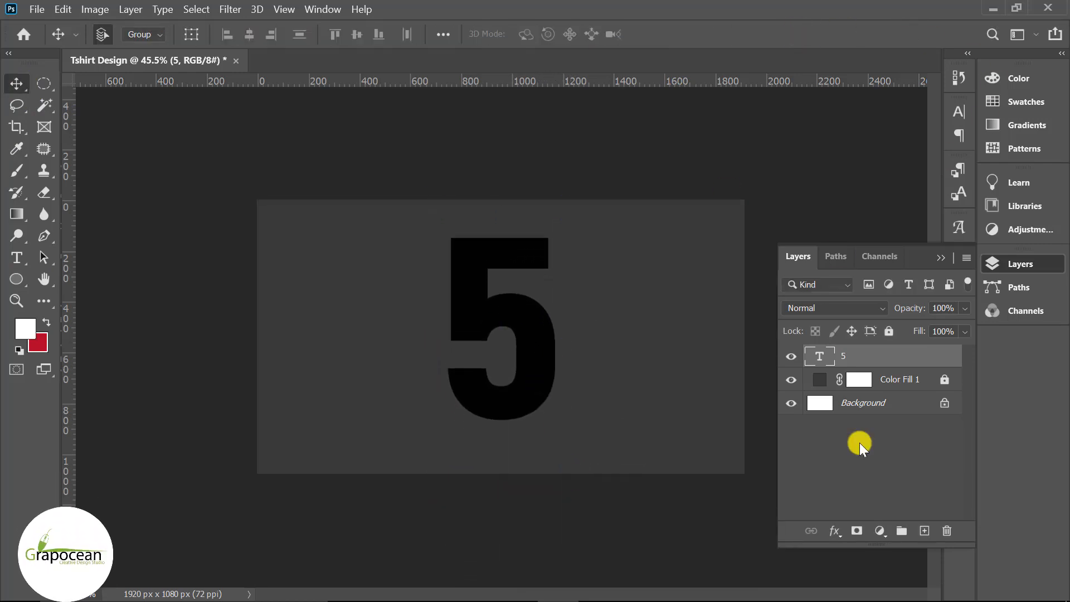
Load the 5 text layer's outline as a selection and add a new empty layer above it.
{"action": "left_click", "coordinate": [823, 356], "text": "ctrl"}
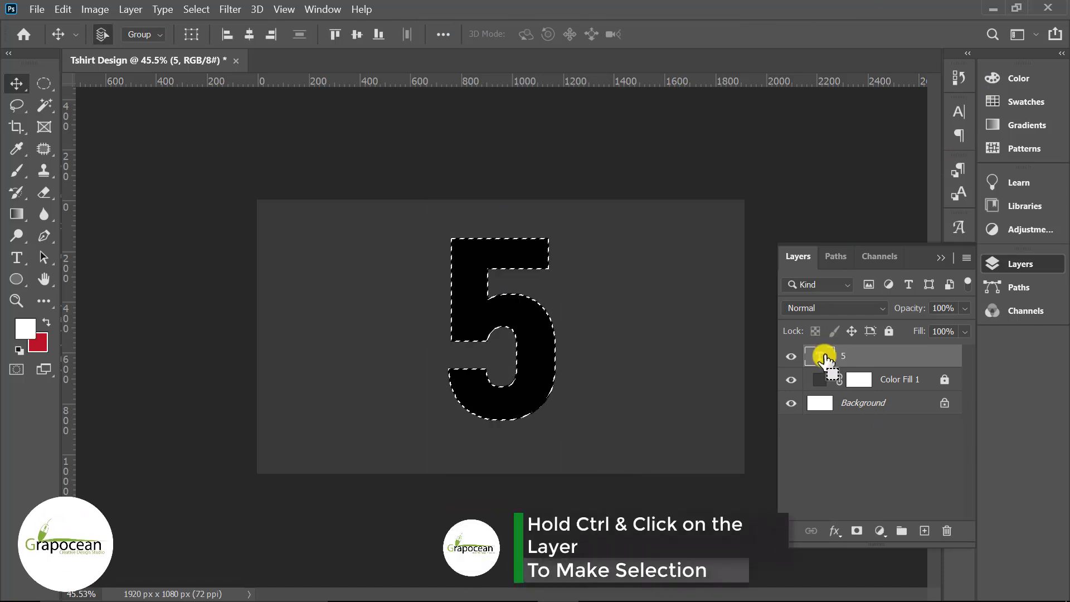
{"action": "left_click", "coordinate": [924, 530]}
Choose the Brush tool, reduce its size to 10, and hide the 5 text layer.
{"action": "key", "text": "z"}
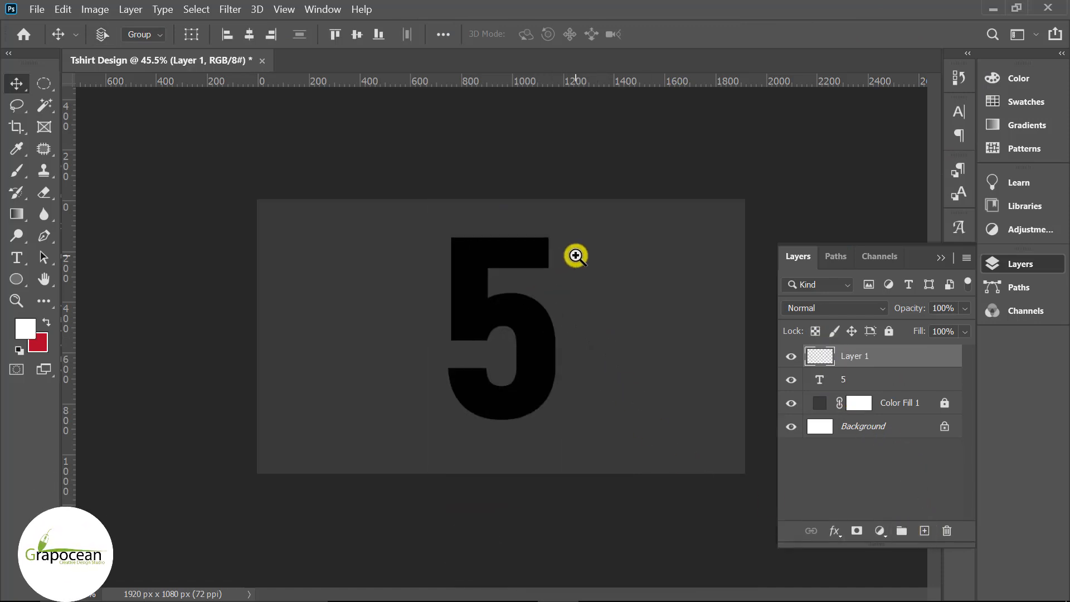
{"action": "left_click", "coordinate": [573, 253]}
{"action": "left_click", "coordinate": [575, 255]}
{"action": "left_click_drag", "start_coordinate": [576, 254], "coordinate": [139, 263]}
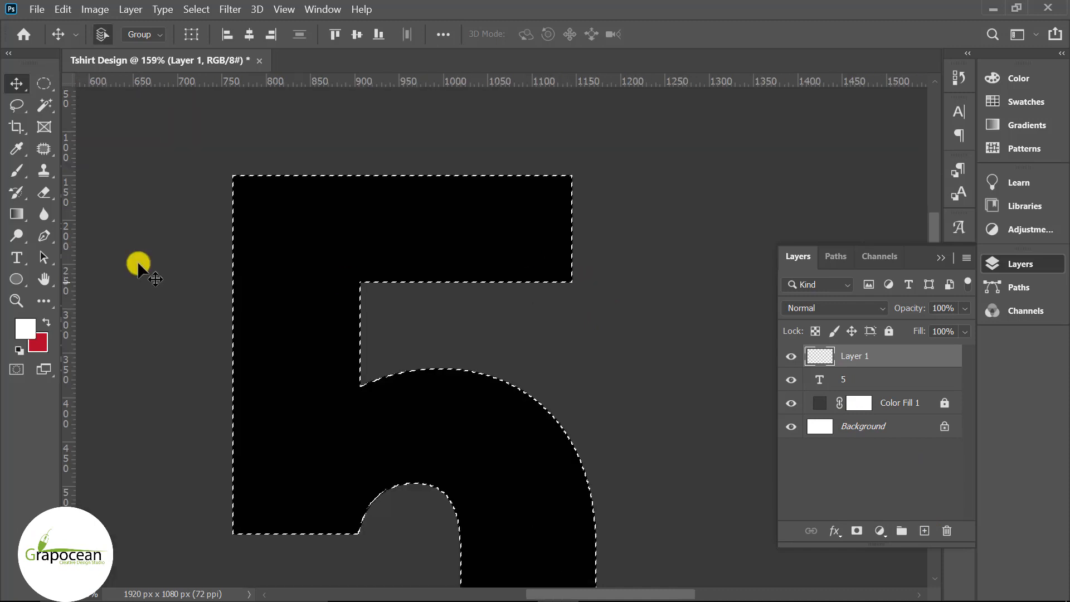
{"action": "left_click", "coordinate": [16, 170]}
{"action": "left_click", "coordinate": [70, 170]}
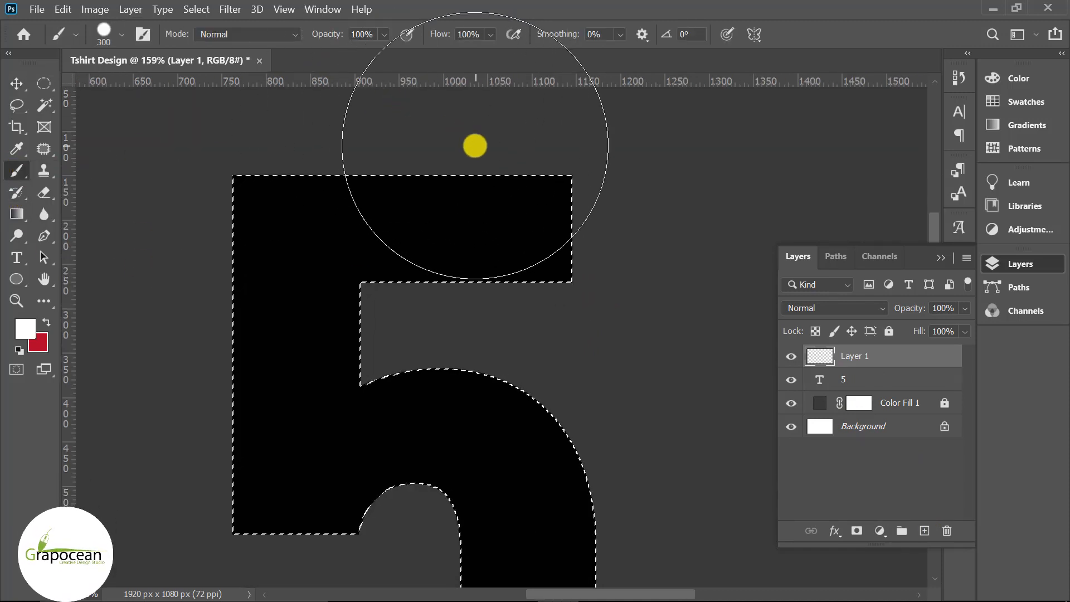
{"action": "key", "text": "bracketleft"}
{"action": "key", "text": "bracketleft"}
{"action": "key", "text": "bracketleft"}
{"action": "key", "text": "bracketleft"}
{"action": "key", "text": "bracketleft"}
{"action": "key", "text": "bracketleft"}
{"action": "key", "text": "bracketleft"}
{"action": "key", "text": "bracketleft"}
{"action": "key", "text": "bracketleft"}
{"action": "key", "text": "bracketleft"}
{"action": "key", "text": "bracketleft"}
{"action": "key", "text": "bracketleft"}
{"action": "key", "text": "bracketleft"}
{"action": "key", "text": "bracketleft"}
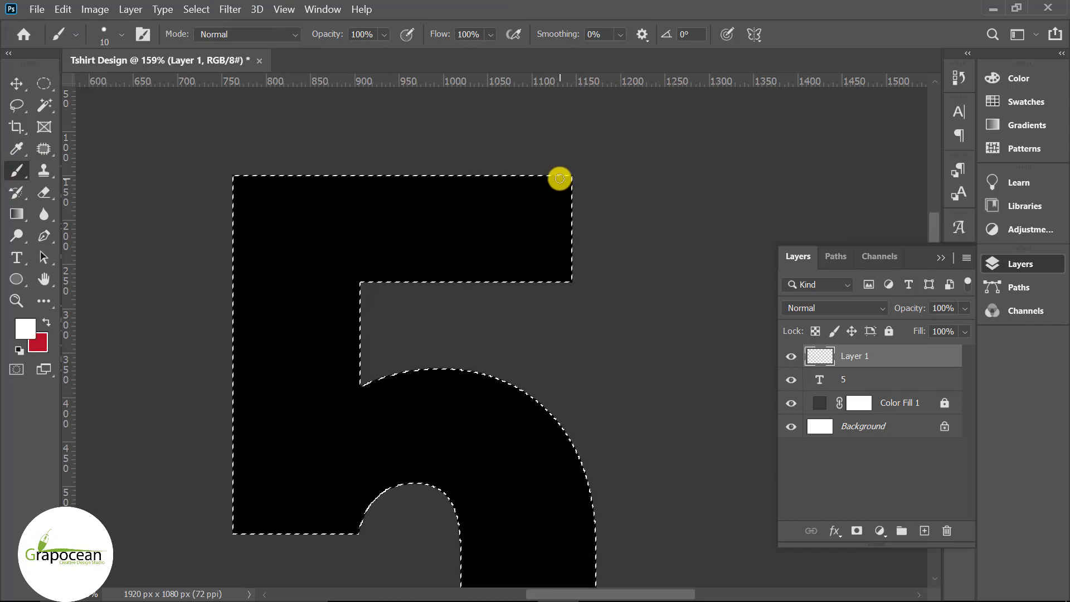
{"action": "left_click", "coordinate": [791, 380]}
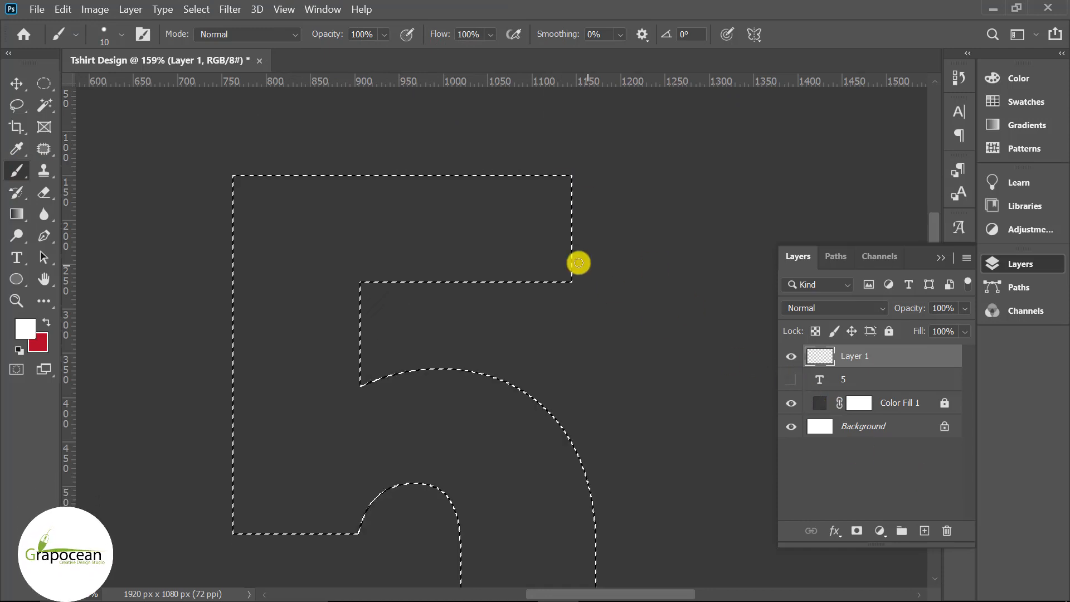
Using a size 5 white brush, fill the 5's top bar with connected straight zigzag strokes between its edges, working from right to left.
{"action": "scroll", "coordinate": [574, 176], "scroll_direction": "up", "scroll_amount": 5}
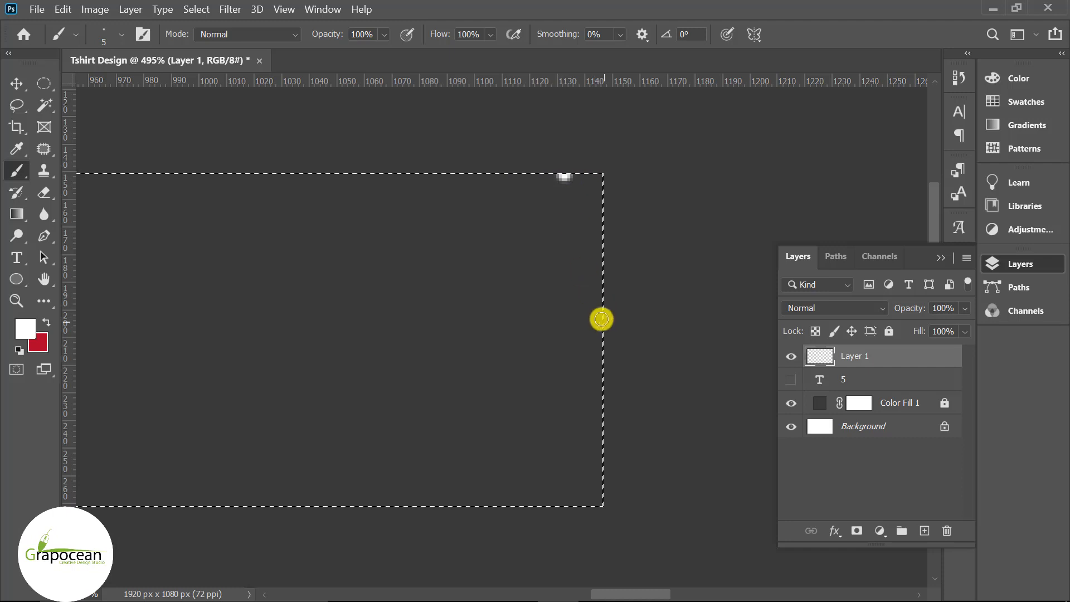
{"action": "left_click", "coordinate": [602, 316], "text": "shift"}
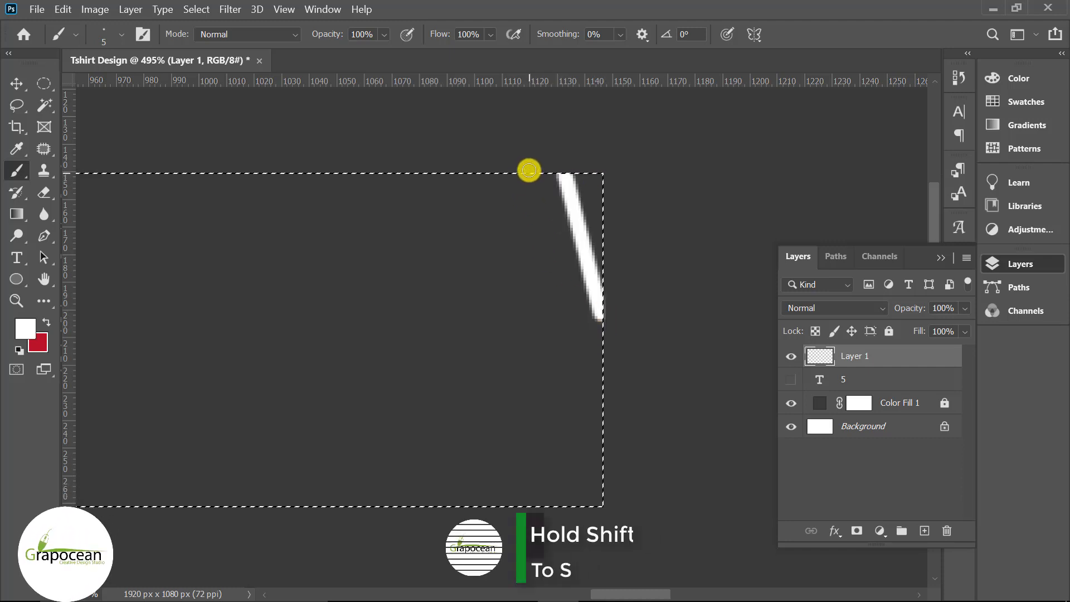
{"action": "left_click", "coordinate": [528, 170], "text": "shift"}
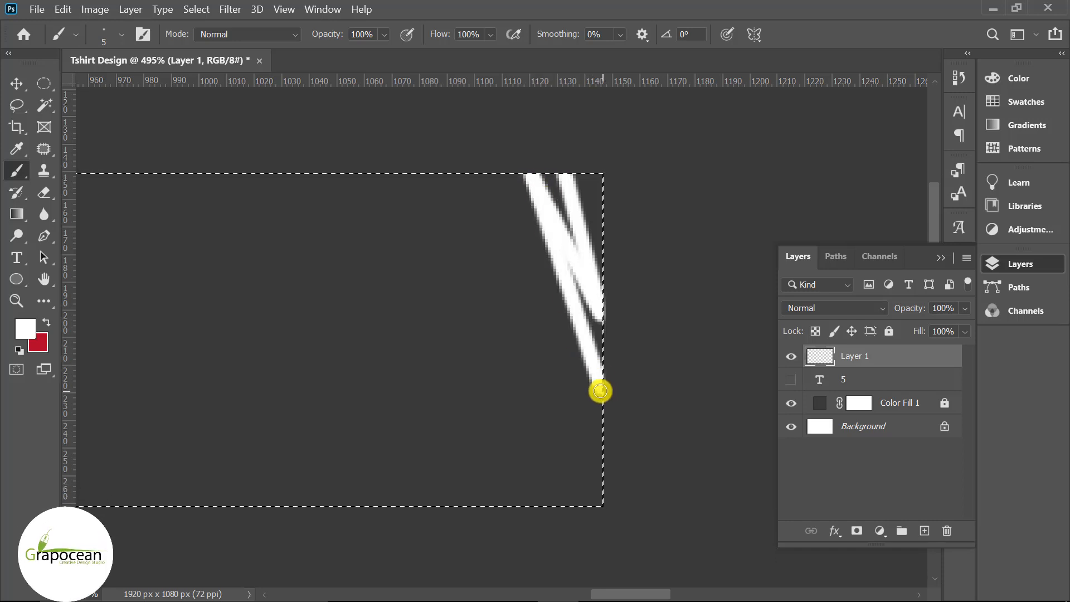
{"action": "left_click", "coordinate": [491, 172], "text": "shift"}
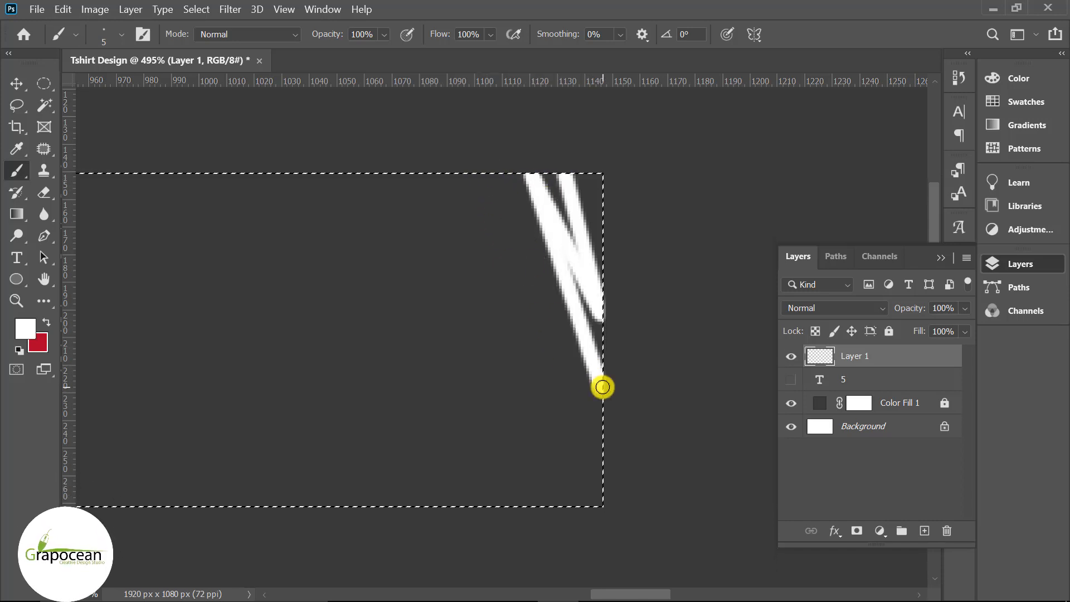
{"action": "left_click", "coordinate": [599, 466], "text": "shift"}
{"action": "left_click", "coordinate": [454, 175], "text": "shift"}
{"action": "left_click", "coordinate": [587, 506], "text": "shift"}
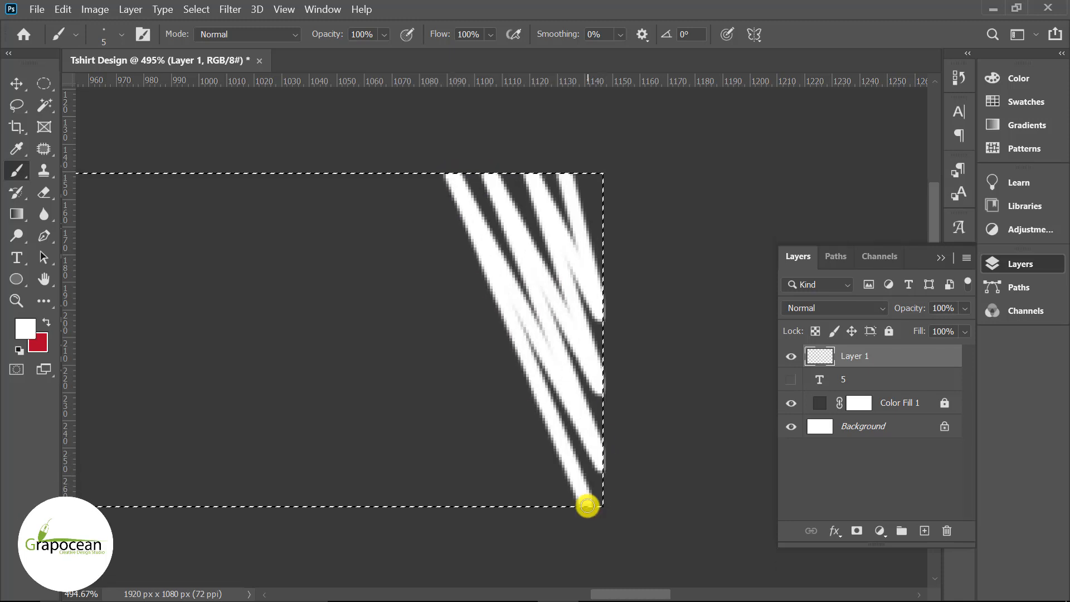
{"action": "left_click", "coordinate": [417, 174], "text": "shift"}
{"action": "left_click", "coordinate": [553, 507], "text": "shift"}
{"action": "left_click", "coordinate": [382, 174], "text": "shift"}
{"action": "left_click", "coordinate": [478, 504], "text": "shift"}
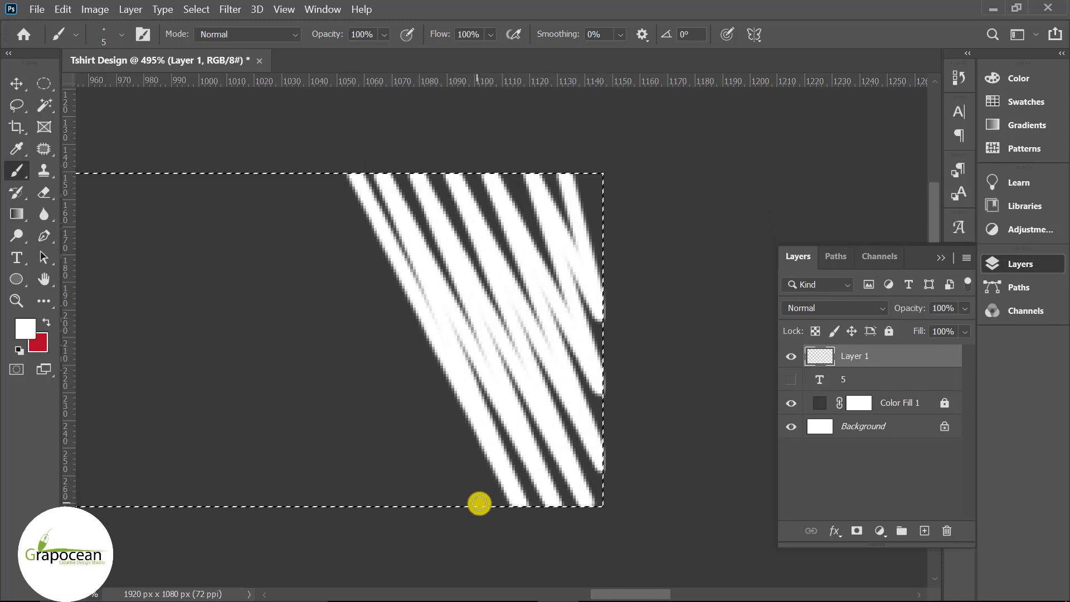
{"action": "left_click", "coordinate": [323, 172], "text": "shift"}
{"action": "left_click", "coordinate": [289, 172], "text": "shift"}
{"action": "left_click", "coordinate": [411, 508], "text": "shift"}
{"action": "left_click", "coordinate": [251, 172], "text": "shift"}
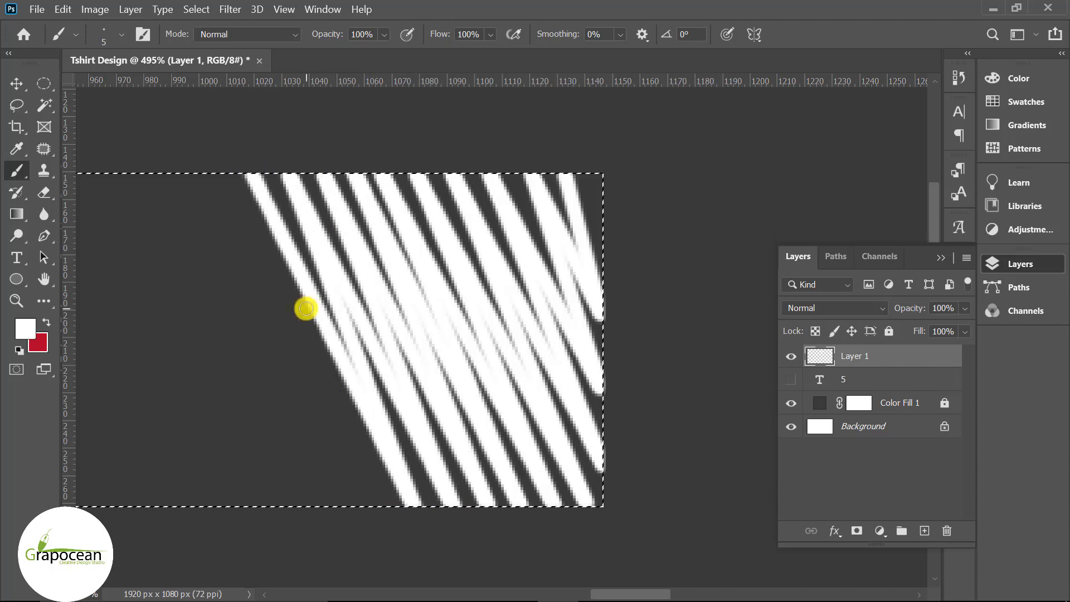
{"action": "left_click", "coordinate": [376, 507], "text": "shift"}
{"action": "scroll", "coordinate": [524, 505], "scroll_direction": "down", "scroll_amount": 5}
{"action": "scroll", "coordinate": [438, 506], "scroll_direction": "up", "scroll_amount": 5}
{"action": "left_click", "coordinate": [339, 163], "text": "shift"}
{"action": "left_click", "coordinate": [428, 499], "text": "shift"}
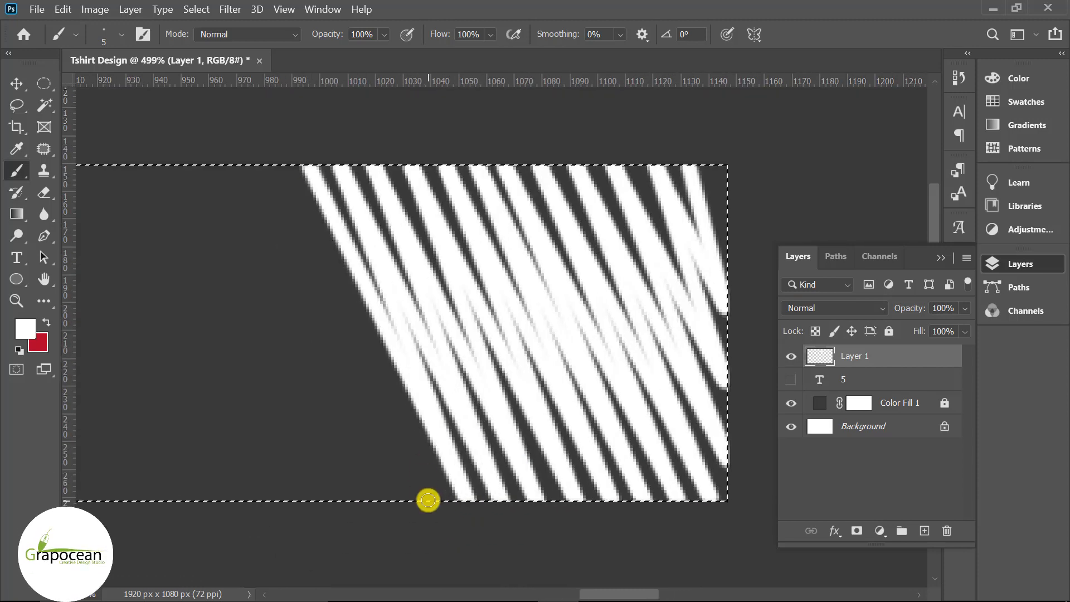
{"action": "left_click", "coordinate": [277, 164], "text": "shift"}
{"action": "left_click", "coordinate": [395, 500], "text": "shift"}
{"action": "left_click", "coordinate": [242, 165], "text": "shift"}
{"action": "left_click", "coordinate": [363, 504], "text": "shift"}
{"action": "left_click", "coordinate": [207, 164], "text": "shift"}
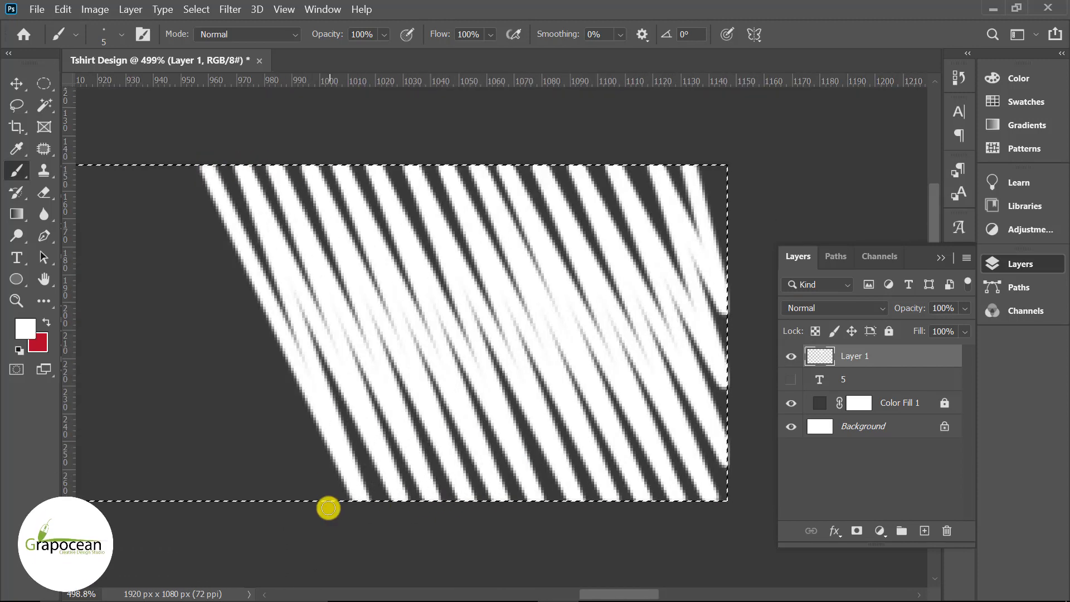
{"action": "left_click", "coordinate": [326, 507], "text": "shift"}
{"action": "scroll", "coordinate": [446, 508], "scroll_direction": "down", "scroll_amount": 5}
{"action": "scroll", "coordinate": [403, 507], "scroll_direction": "up", "scroll_amount": 5}
{"action": "key", "text": "ctrl+z"}
{"action": "left_click", "coordinate": [258, 167], "text": "shift"}
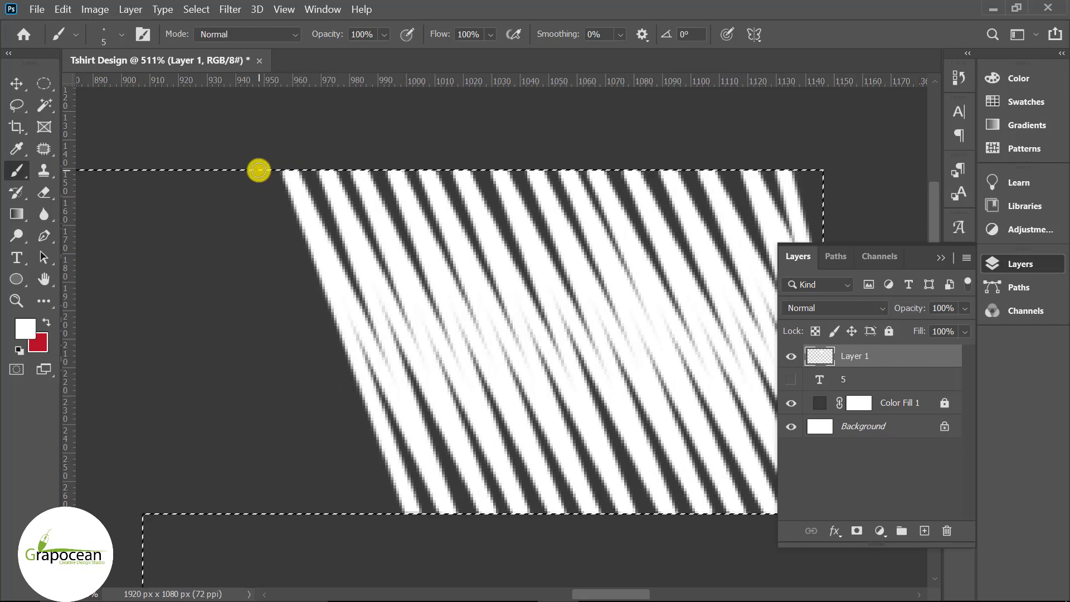
{"action": "left_click", "coordinate": [377, 511], "text": "shift"}
{"action": "scroll", "coordinate": [363, 485], "scroll_direction": "down", "scroll_amount": 5}
{"action": "scroll", "coordinate": [346, 454], "scroll_direction": "up", "scroll_amount": 5}
{"action": "left_click", "coordinate": [229, 178], "text": "shift"}
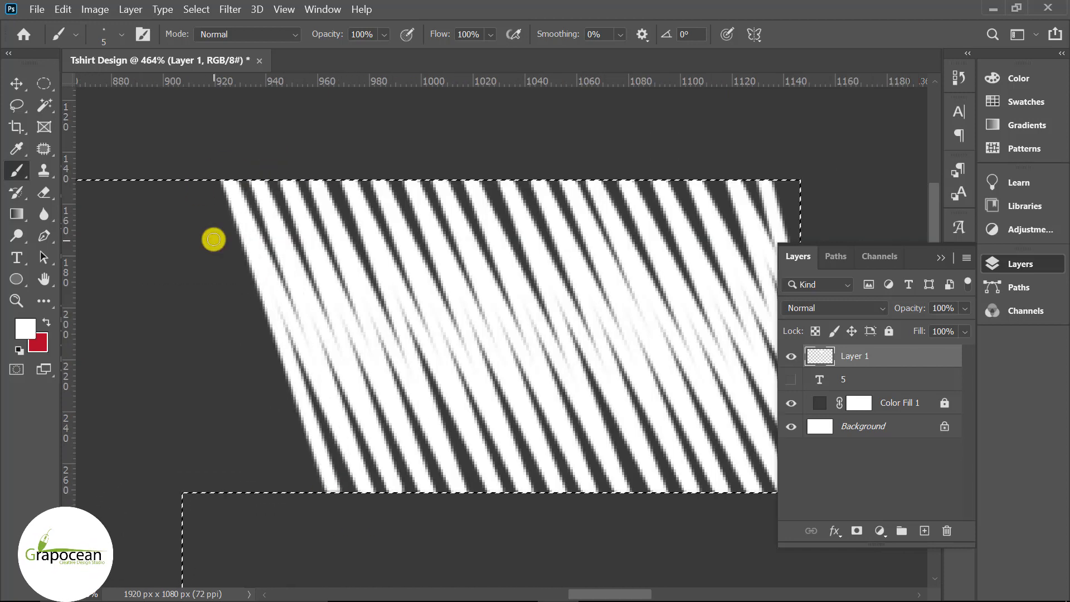
{"action": "left_click", "coordinate": [296, 489], "text": "shift"}
{"action": "left_click", "coordinate": [175, 179], "text": "shift"}
{"action": "left_click", "coordinate": [237, 491], "text": "shift"}
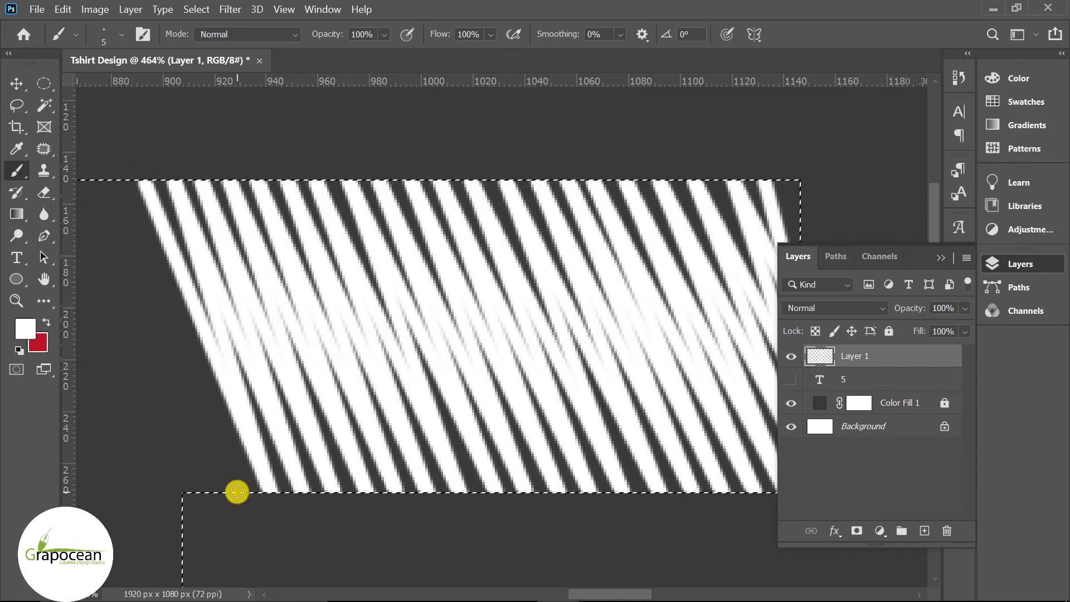
{"action": "left_click", "coordinate": [117, 177], "text": "shift"}
{"action": "left_click", "coordinate": [214, 492], "text": "shift"}
{"action": "left_click", "coordinate": [95, 179], "text": "shift"}
{"action": "left_click", "coordinate": [84, 179], "text": "shift"}
{"action": "left_click", "coordinate": [185, 507], "text": "shift"}
Continue the white zigzag strokes from the 5's top edge down along the stem's inner vertical edge to the notch corner.
{"action": "scroll", "coordinate": [186, 508], "scroll_direction": "down", "scroll_amount": 3}
{"action": "left_click", "coordinate": [88, 261], "text": "shift"}
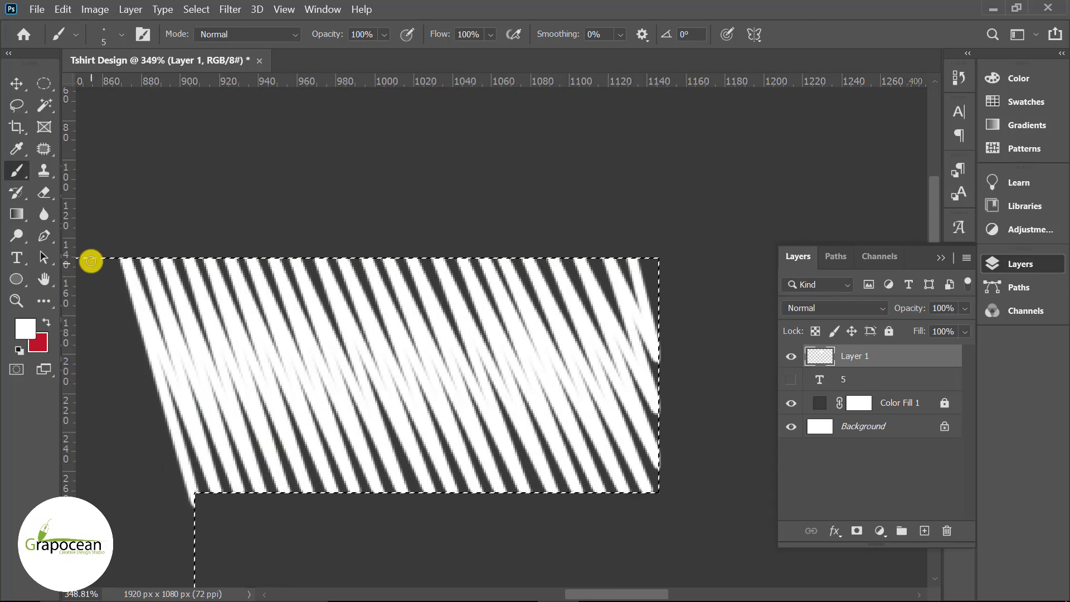
{"action": "left_click", "coordinate": [193, 554], "text": "shift"}
{"action": "left_click", "coordinate": [79, 258], "text": "shift"}
{"action": "scroll", "coordinate": [234, 459], "scroll_direction": "up", "scroll_amount": 2}
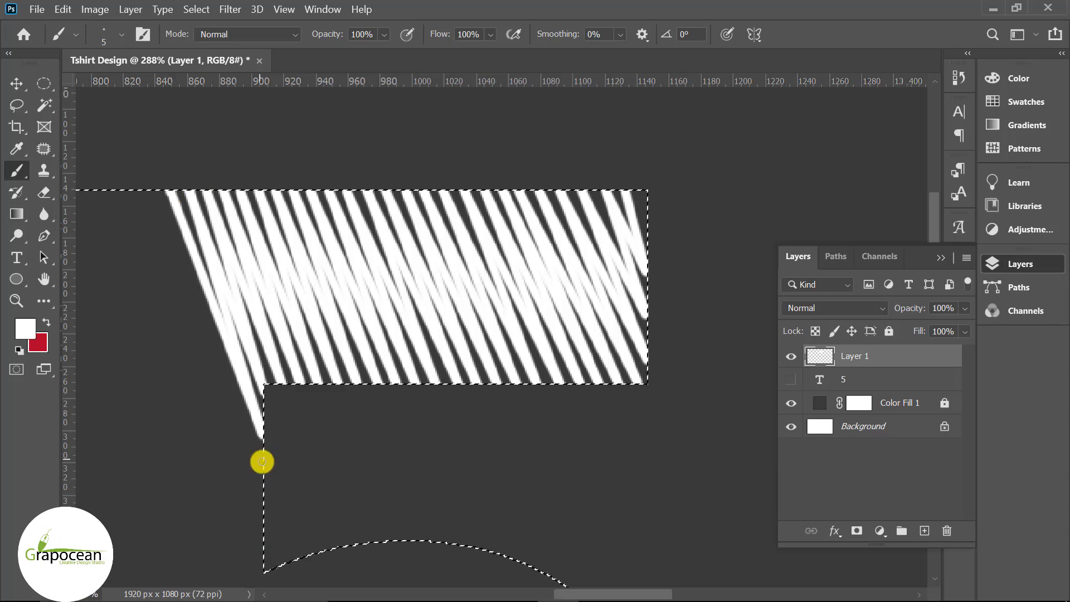
{"action": "left_click", "coordinate": [152, 195], "text": "shift"}
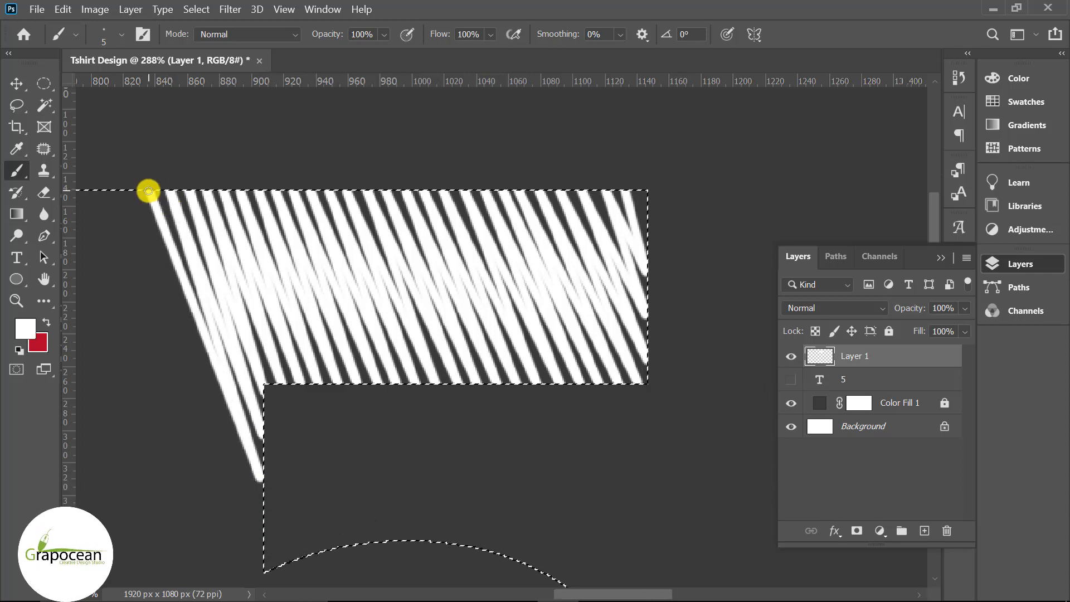
{"action": "left_click", "coordinate": [261, 564], "text": "shift"}
{"action": "left_click", "coordinate": [100, 186], "text": "shift"}
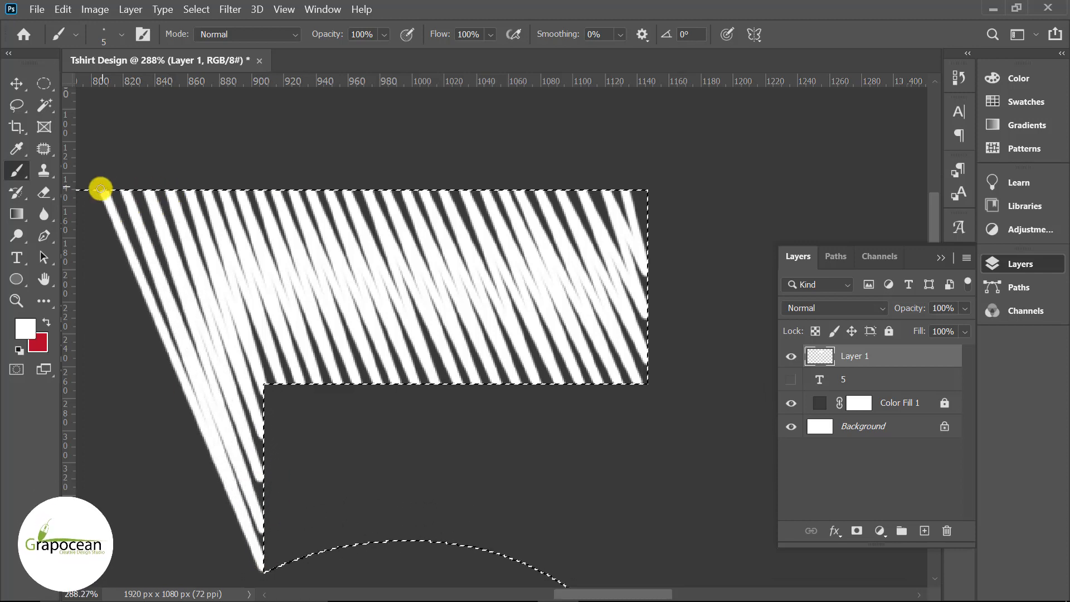
Paint long white diagonal strokes from the 5's upper-left top edge down to the upper curve of its inner opening.
{"action": "scroll", "coordinate": [287, 375], "scroll_direction": "down", "scroll_amount": 2}
{"action": "scroll", "coordinate": [261, 187], "scroll_direction": "up", "scroll_amount": 1}
{"action": "scroll", "coordinate": [407, 535], "scroll_direction": "down", "scroll_amount": 3}
{"action": "scroll", "coordinate": [407, 478], "scroll_direction": "down", "scroll_amount": 1}
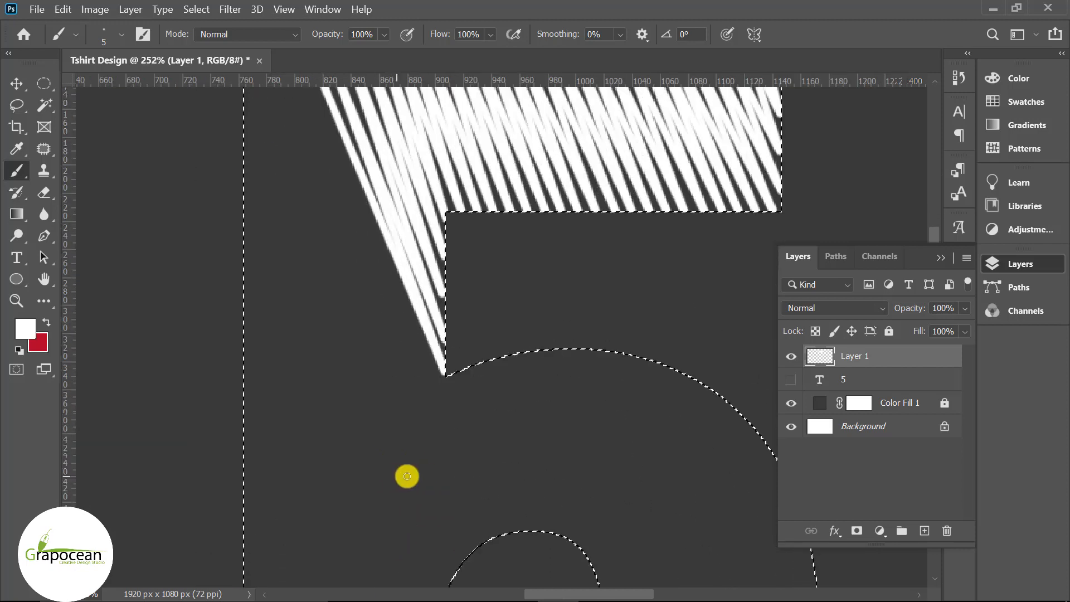
{"action": "left_click", "coordinate": [497, 557], "text": "shift"}
{"action": "scroll", "coordinate": [466, 513], "scroll_direction": "up", "scroll_amount": 2}
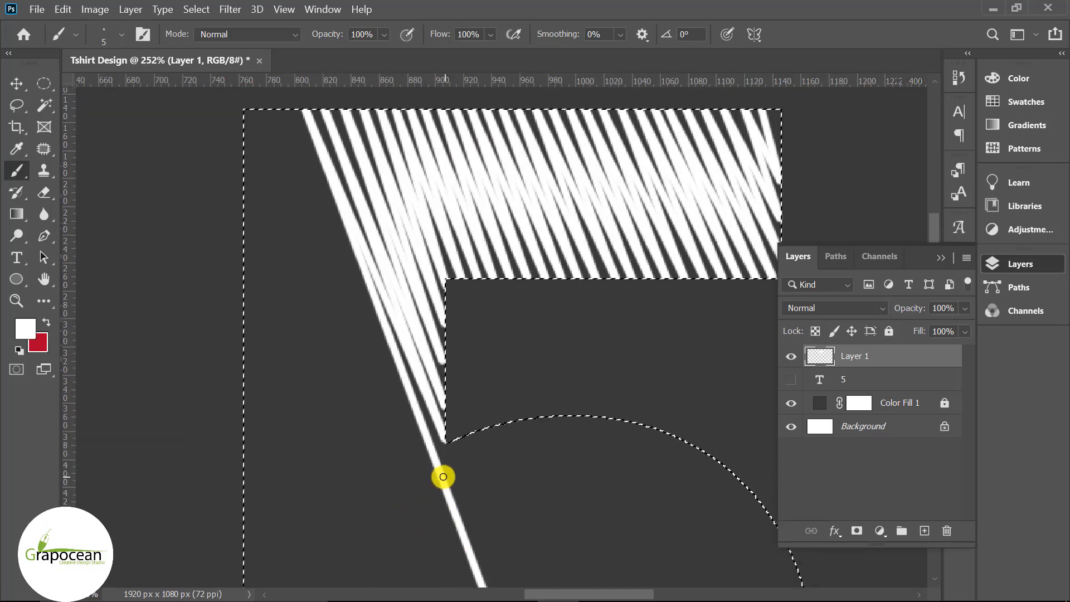
{"action": "left_click", "coordinate": [285, 107], "text": "shift"}
{"action": "scroll", "coordinate": [459, 542], "scroll_direction": "down", "scroll_amount": 3}
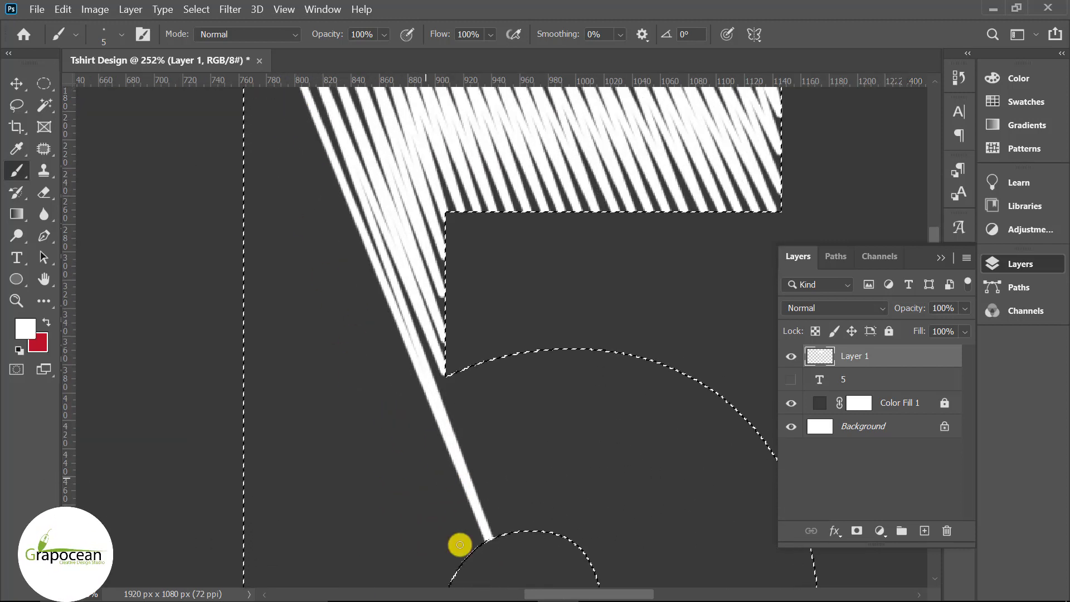
{"action": "scroll", "coordinate": [401, 468], "scroll_direction": "up", "scroll_amount": 3}
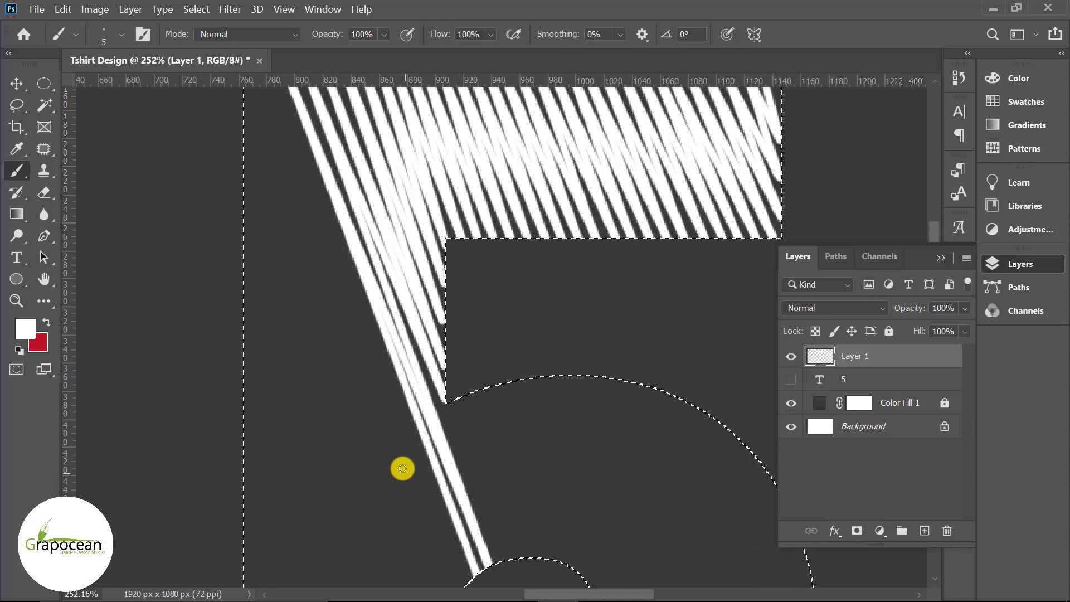
{"action": "left_click", "coordinate": [266, 120], "text": "shift"}
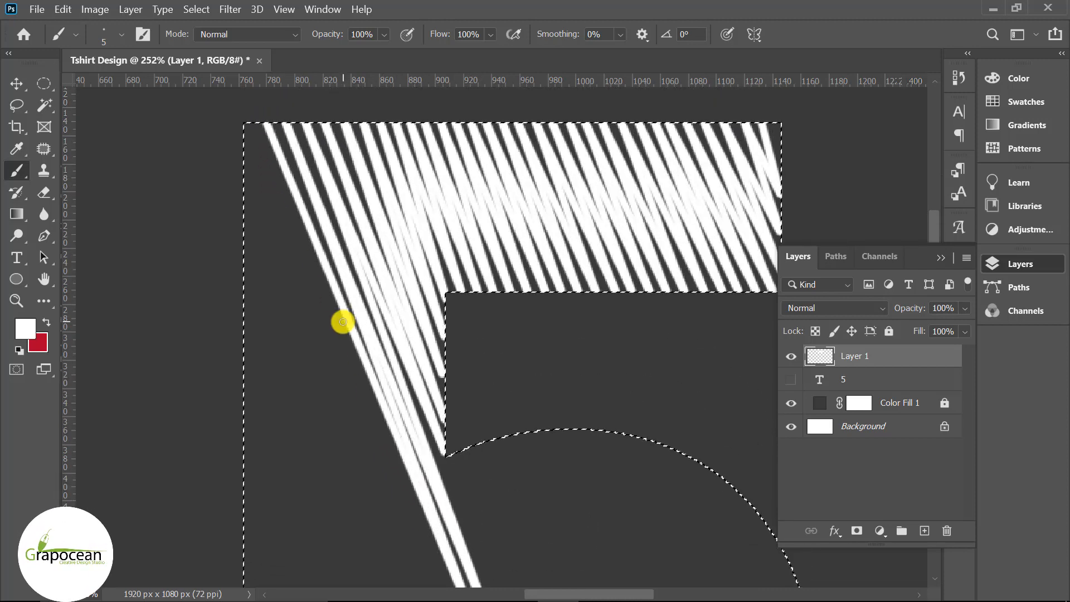
{"action": "scroll", "coordinate": [357, 356], "scroll_direction": "down", "scroll_amount": 4}
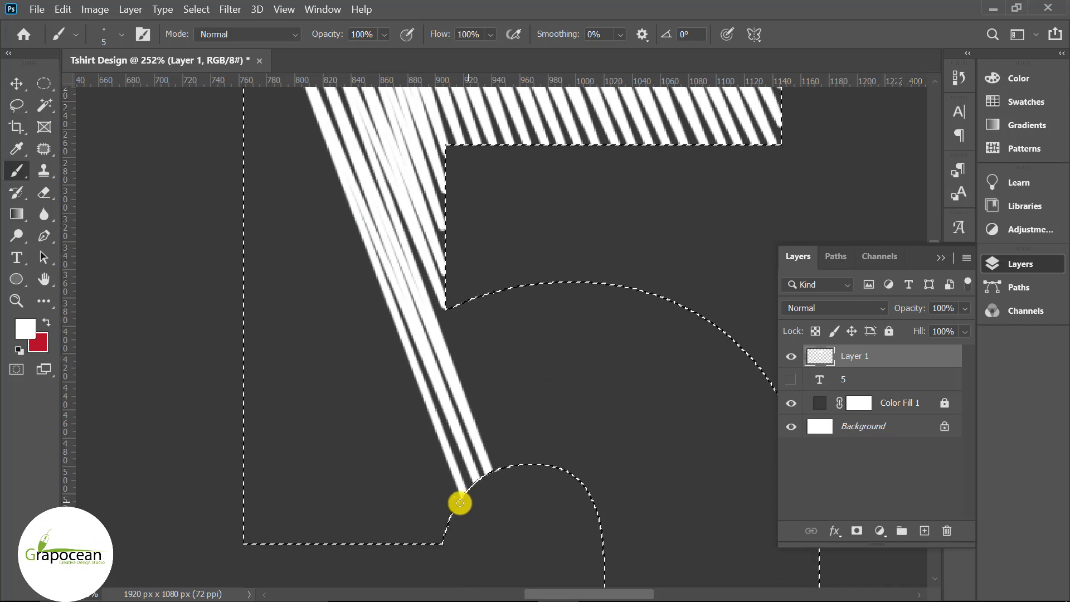
Examine the white line pattern across the 5's top bar and stem, at full-canvas view and close up.
{"action": "scroll", "coordinate": [459, 502], "scroll_direction": "down", "scroll_amount": 3}
{"action": "scroll", "coordinate": [382, 454], "scroll_direction": "down", "scroll_amount": 2}
{"action": "scroll", "coordinate": [434, 483], "scroll_direction": "down", "scroll_amount": 5}
{"action": "scroll", "coordinate": [480, 306], "scroll_direction": "up", "scroll_amount": 1}
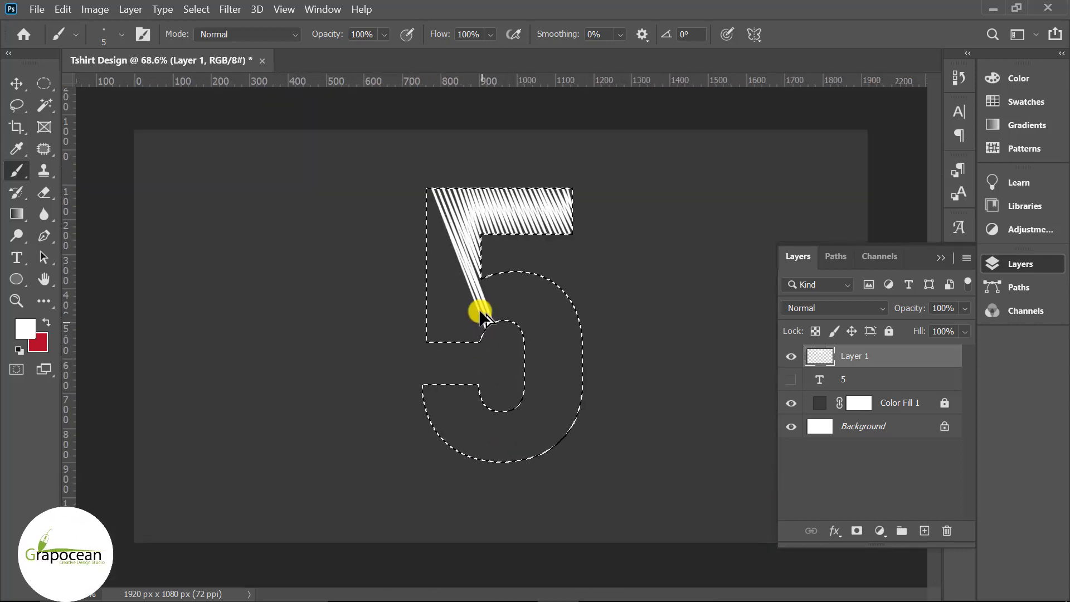
{"action": "scroll", "coordinate": [416, 228], "scroll_direction": "up", "scroll_amount": 1}
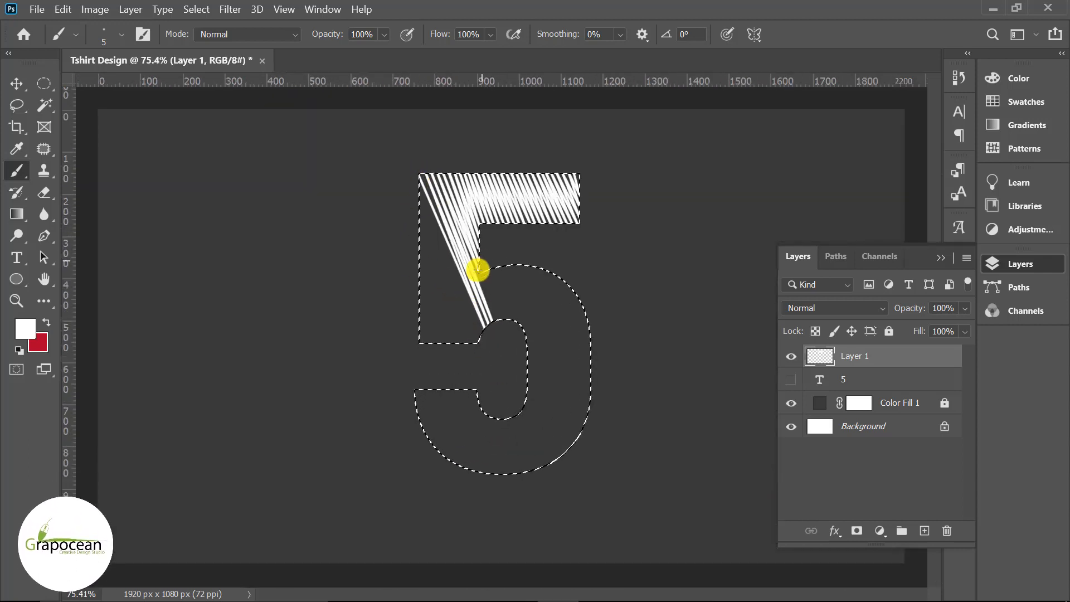
{"action": "scroll", "coordinate": [419, 173], "scroll_direction": "up", "scroll_amount": 3}
{"action": "scroll", "coordinate": [427, 165], "scroll_direction": "up", "scroll_amount": 1}
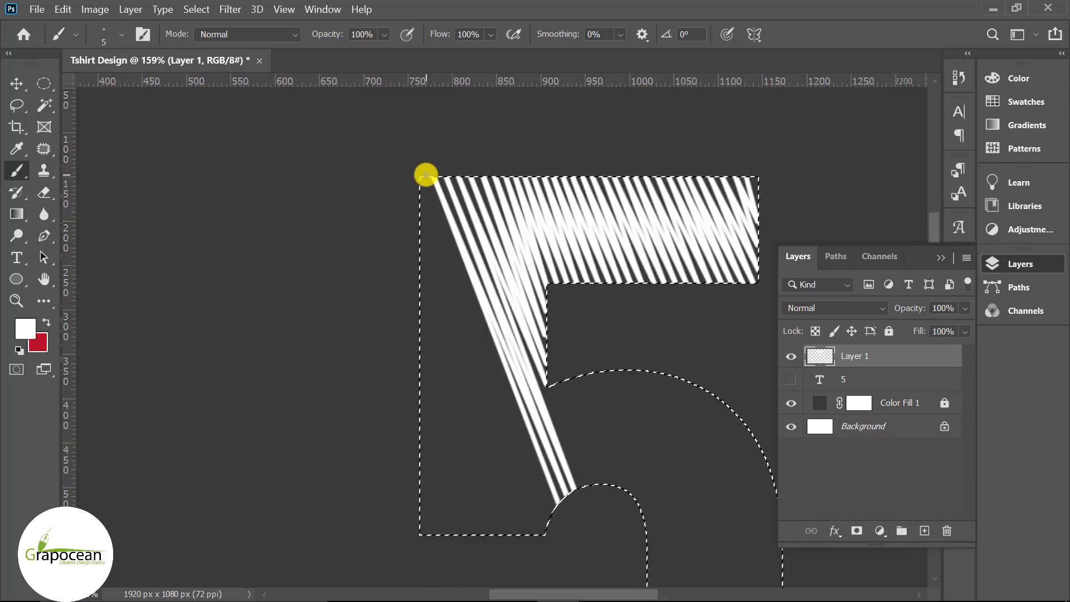
{"action": "scroll", "coordinate": [559, 490], "scroll_direction": "up", "scroll_amount": 2}
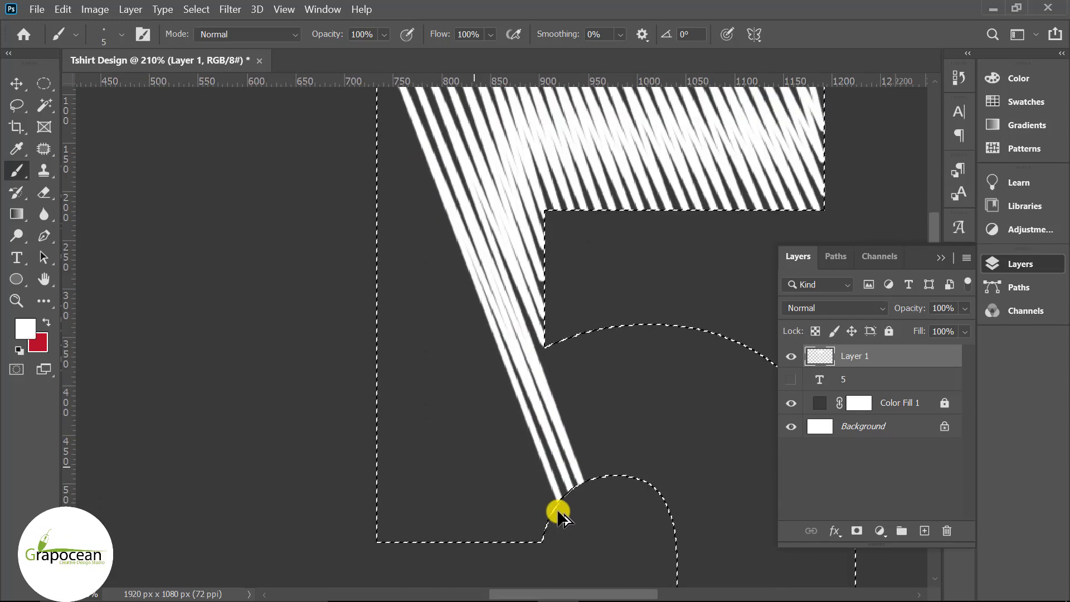
Continue the long white diagonal strokes from the 5's upper-left corner down to the lower-left end of its inner opening.
{"action": "scroll", "coordinate": [561, 498], "scroll_direction": "down", "scroll_amount": 2}
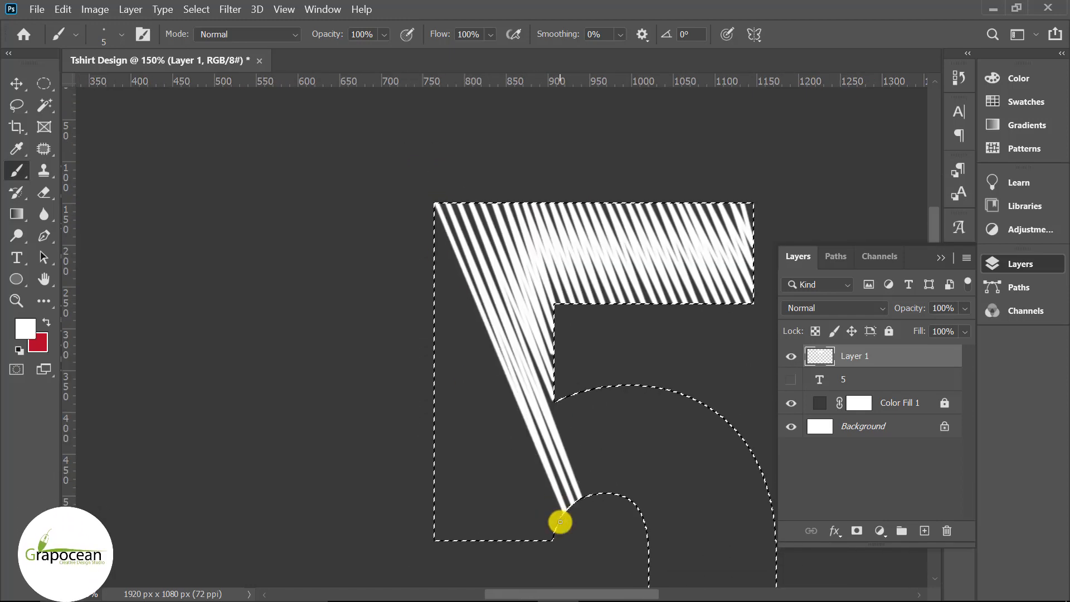
{"action": "left_click", "coordinate": [432, 229]}
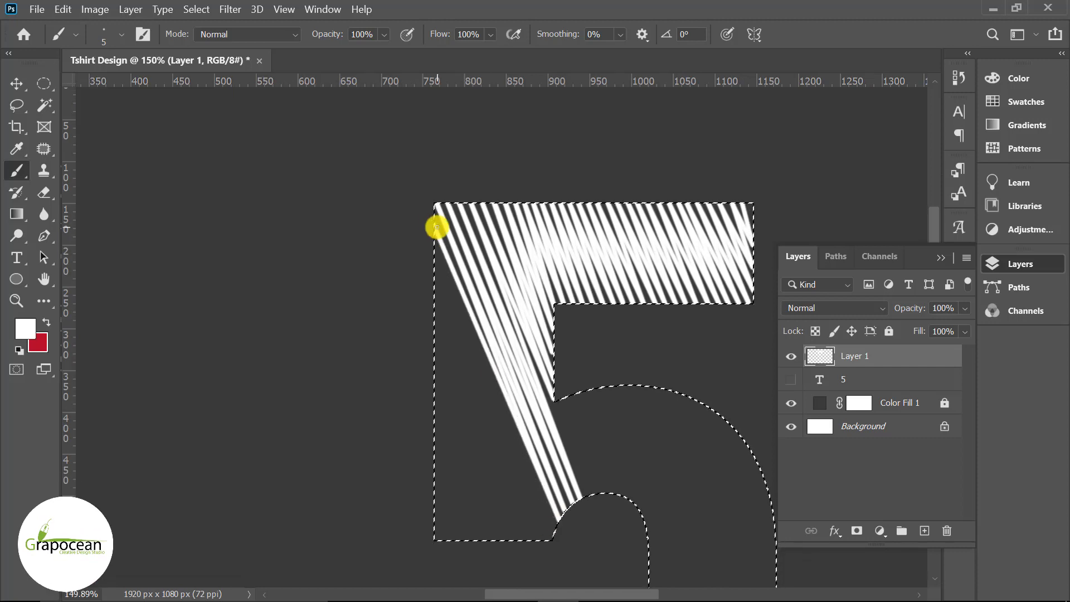
{"action": "left_click", "coordinate": [549, 545], "text": "shift"}
{"action": "scroll", "coordinate": [425, 229], "scroll_direction": "up", "scroll_amount": 2}
{"action": "scroll", "coordinate": [449, 232], "scroll_direction": "up", "scroll_amount": 1}
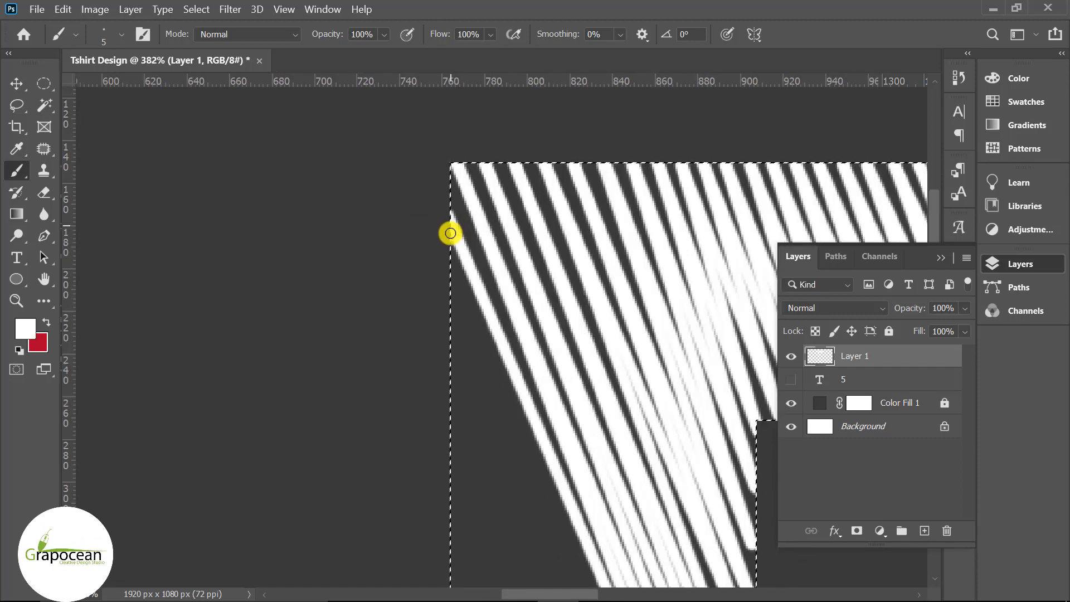
{"action": "scroll", "coordinate": [452, 334], "scroll_direction": "down", "scroll_amount": 4}
{"action": "scroll", "coordinate": [530, 486], "scroll_direction": "up", "scroll_amount": 3}
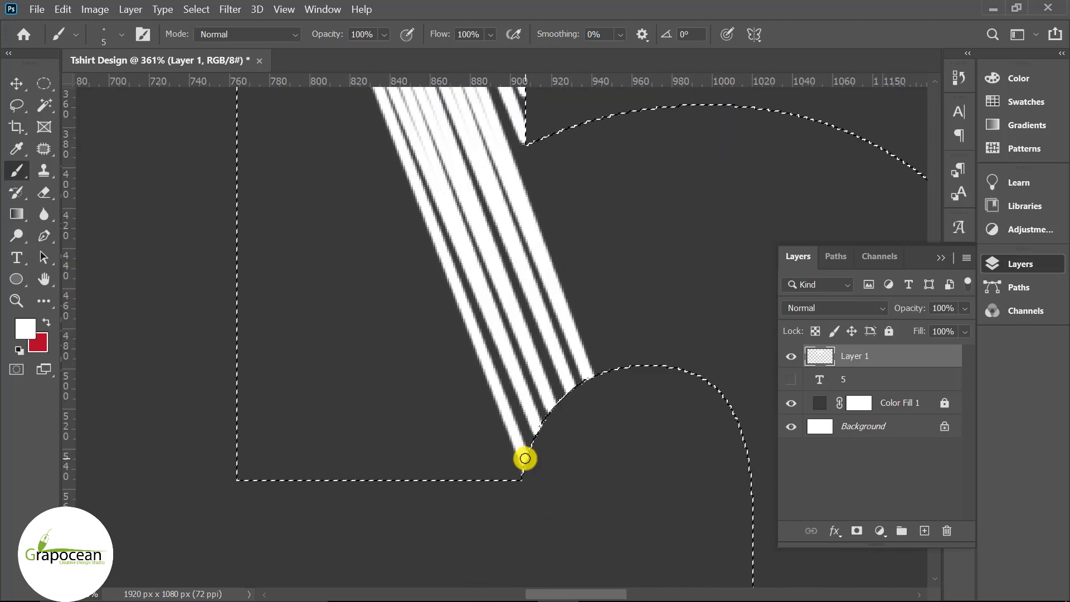
{"action": "scroll", "coordinate": [373, 112], "scroll_direction": "down", "scroll_amount": 2}
{"action": "left_click", "coordinate": [519, 470], "text": "shift"}
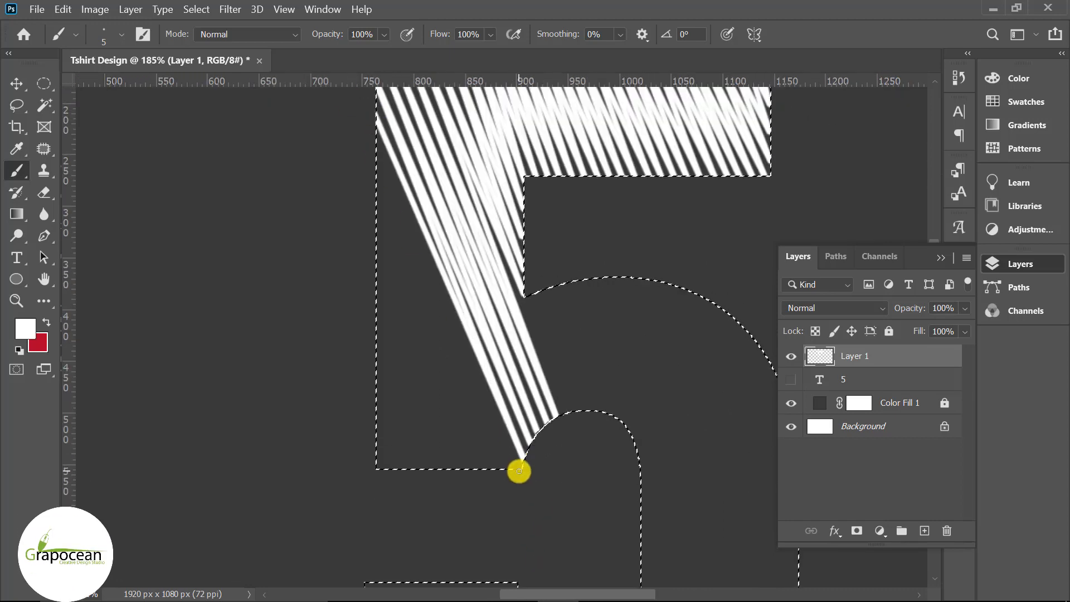
Paint connected white zigzag strokes between the stem's left edge and the right part of its bottom edge.
{"action": "left_click", "coordinate": [375, 148], "text": "shift"}
{"action": "left_click", "coordinate": [507, 473], "text": "shift"}
{"action": "left_click", "coordinate": [375, 183], "text": "shift"}
{"action": "left_click", "coordinate": [490, 470], "text": "shift"}
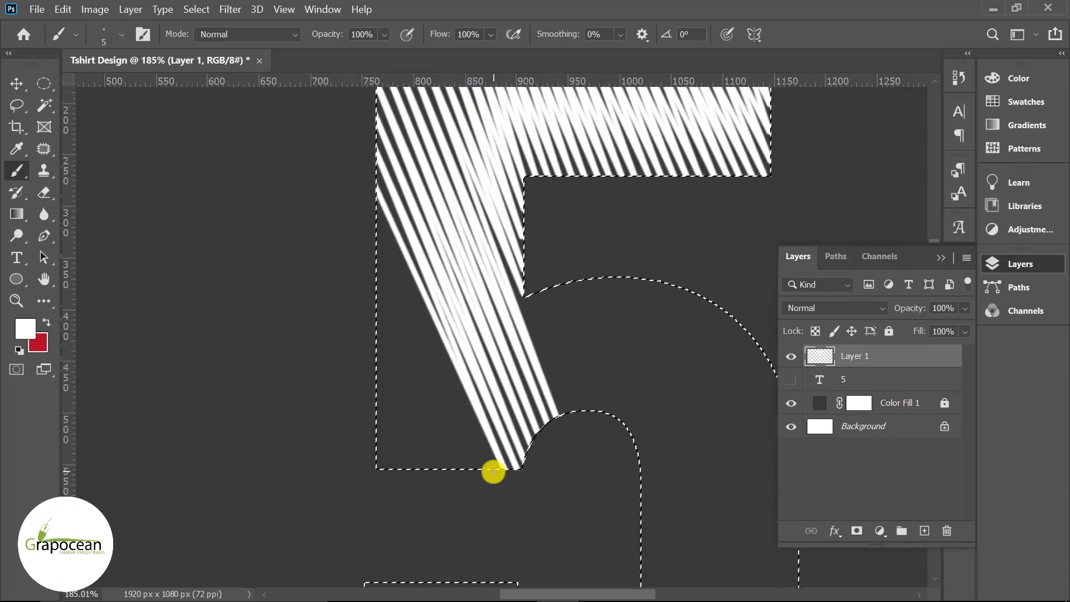
{"action": "left_click", "coordinate": [375, 201], "text": "shift"}
{"action": "left_click", "coordinate": [493, 473], "text": "shift"}
{"action": "left_click", "coordinate": [375, 272], "text": "shift"}
{"action": "scroll", "coordinate": [441, 305], "scroll_direction": "down", "scroll_amount": 3}
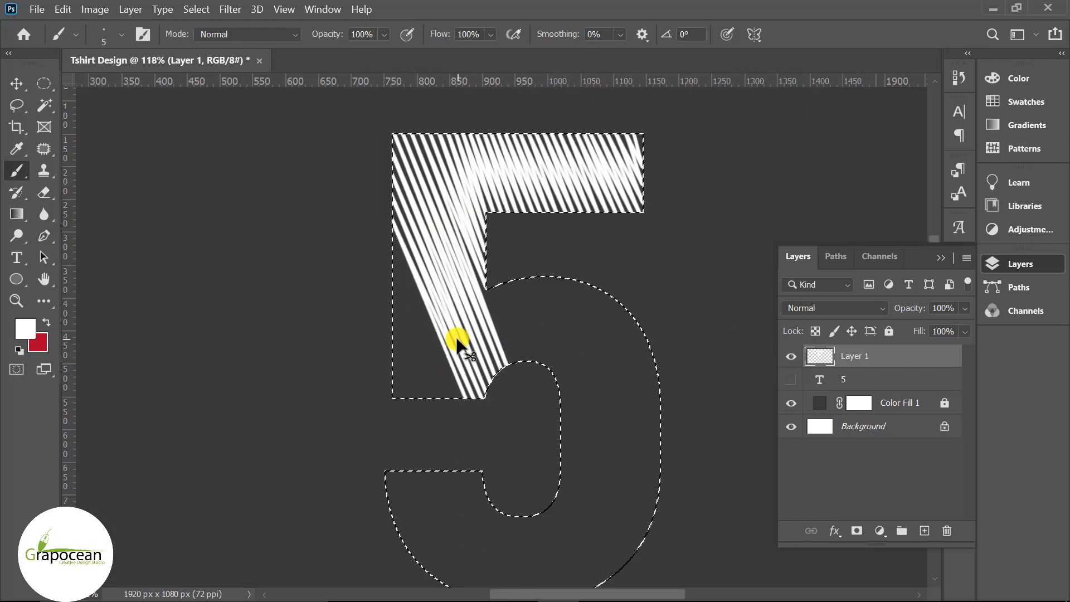
Undo the last strokes and repaint closely spaced white diagonals from the stem's left edge to its bottom edge.
{"action": "key", "text": "ctrl+z"}
{"action": "key", "text": "ctrl+z"}
{"action": "scroll", "coordinate": [473, 401], "scroll_direction": "up", "scroll_amount": 3}
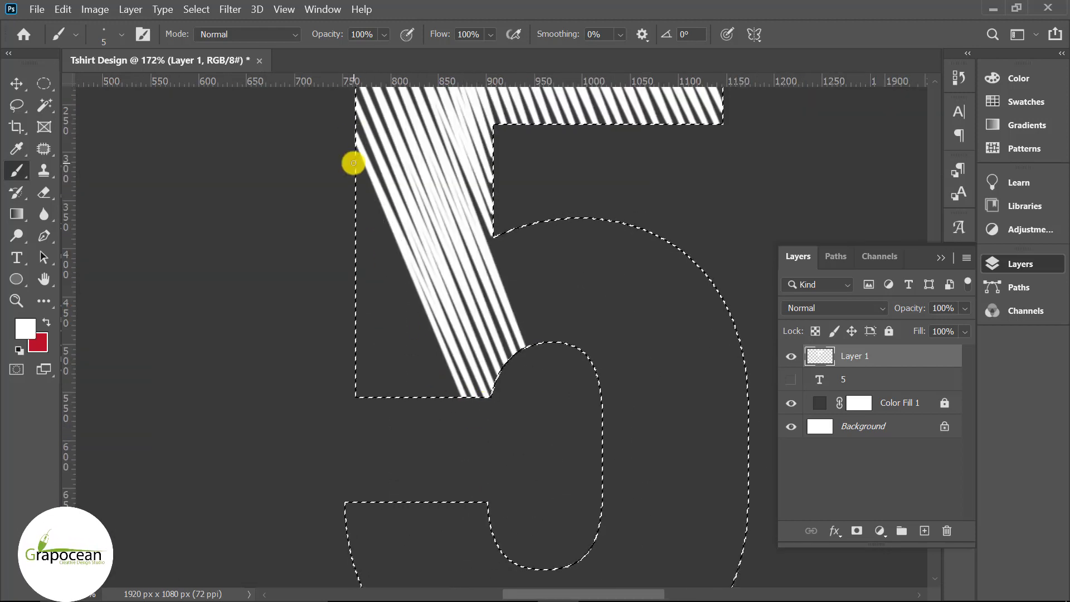
{"action": "left_click", "coordinate": [353, 163], "text": "shift"}
{"action": "left_click", "coordinate": [449, 400], "text": "shift"}
{"action": "key", "text": "ctrl+z"}
{"action": "left_click", "coordinate": [355, 163]}
{"action": "left_click", "coordinate": [450, 399], "text": "shift"}
{"action": "left_click", "coordinate": [355, 204], "text": "shift"}
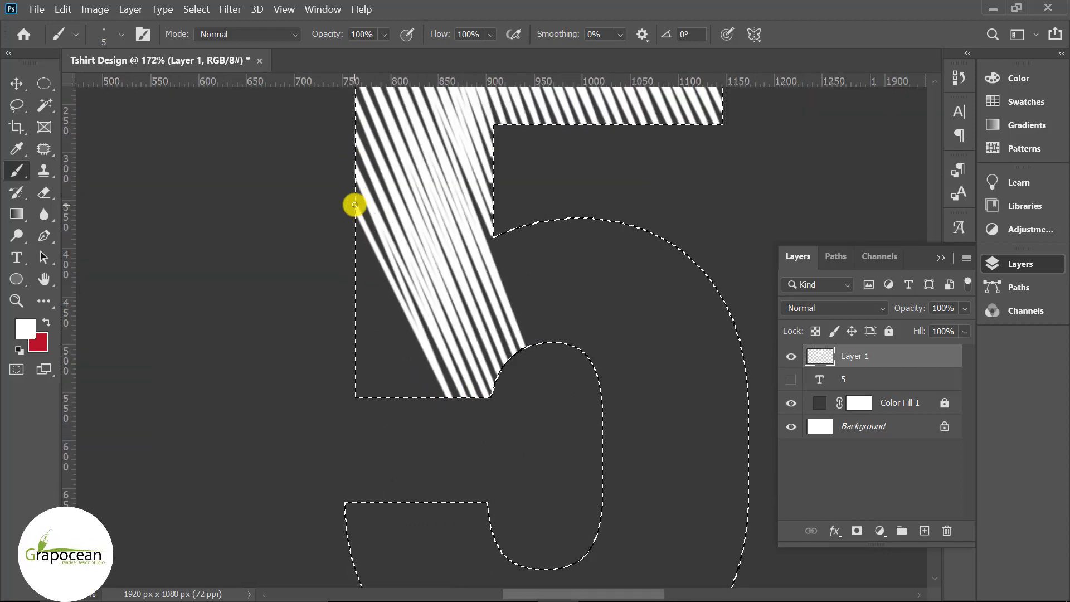
Fill the stem's remaining lower-left corner with progressively shorter white zigzag strokes between its left and bottom edges.
{"action": "left_click", "coordinate": [355, 267], "text": "shift"}
{"action": "left_click", "coordinate": [423, 408], "text": "shift"}
{"action": "left_click", "coordinate": [354, 291], "text": "shift"}
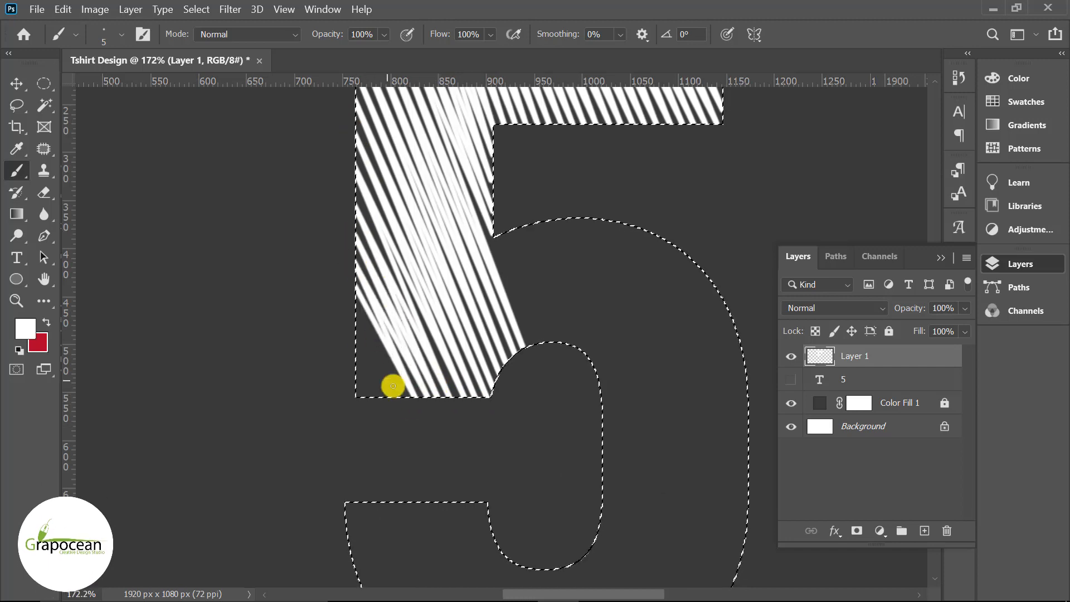
{"action": "left_click", "coordinate": [408, 402], "text": "shift"}
{"action": "left_click", "coordinate": [354, 307], "text": "shift"}
{"action": "left_click", "coordinate": [395, 402], "text": "shift"}
{"action": "left_click", "coordinate": [356, 329], "text": "shift"}
{"action": "left_click", "coordinate": [383, 399], "text": "shift"}
{"action": "left_click", "coordinate": [349, 370], "text": "shift"}
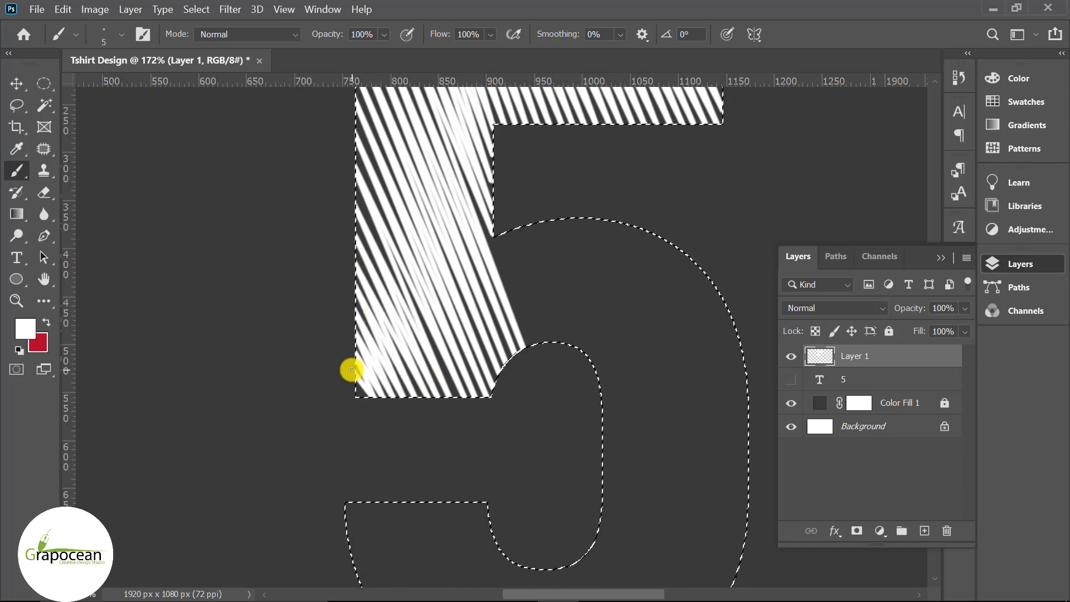
Paint white zigzag strokes between the inner opening's upper curve and the bowl's outer edge, starting at the notch corner.
{"action": "scroll", "coordinate": [513, 429], "scroll_direction": "down", "scroll_amount": 3}
{"action": "scroll", "coordinate": [530, 350], "scroll_direction": "up", "scroll_amount": 2}
{"action": "scroll", "coordinate": [530, 350], "scroll_direction": "up", "scroll_amount": 2}
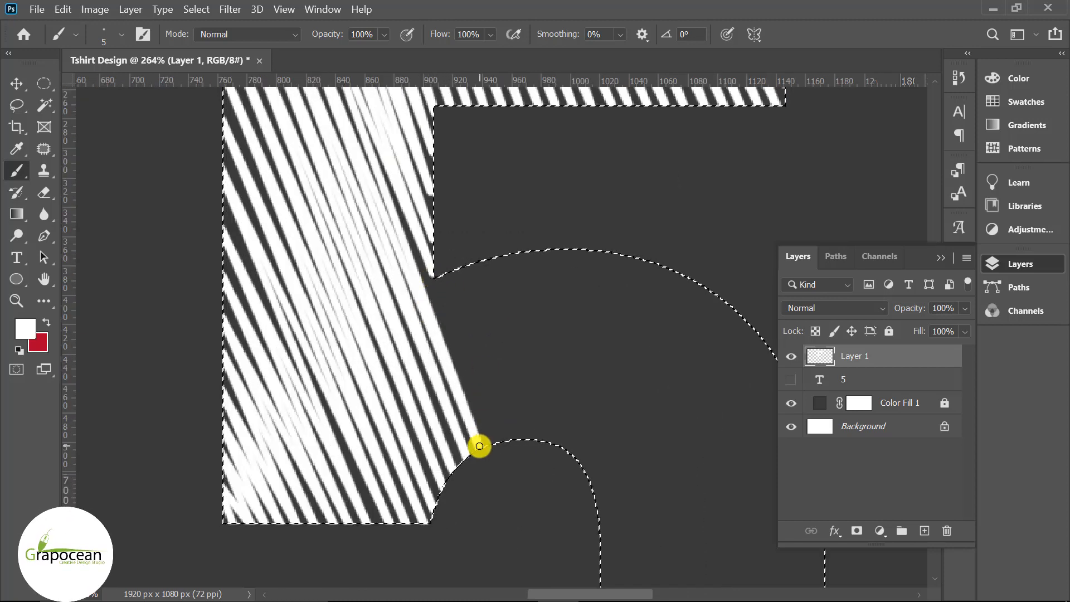
{"action": "left_click", "coordinate": [440, 278], "text": "shift"}
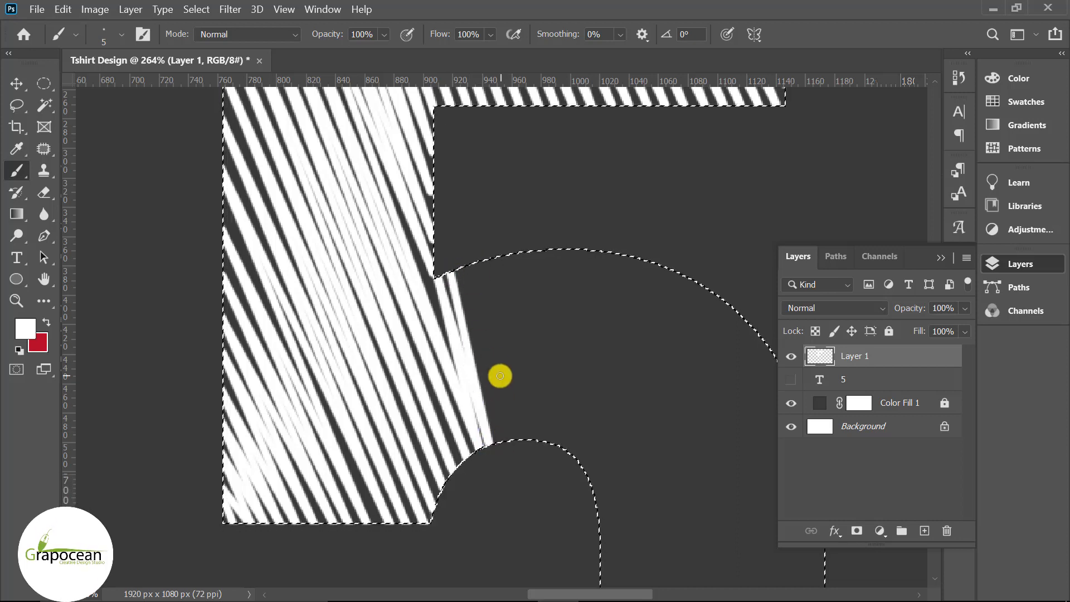
{"action": "left_click", "coordinate": [501, 439], "text": "shift"}
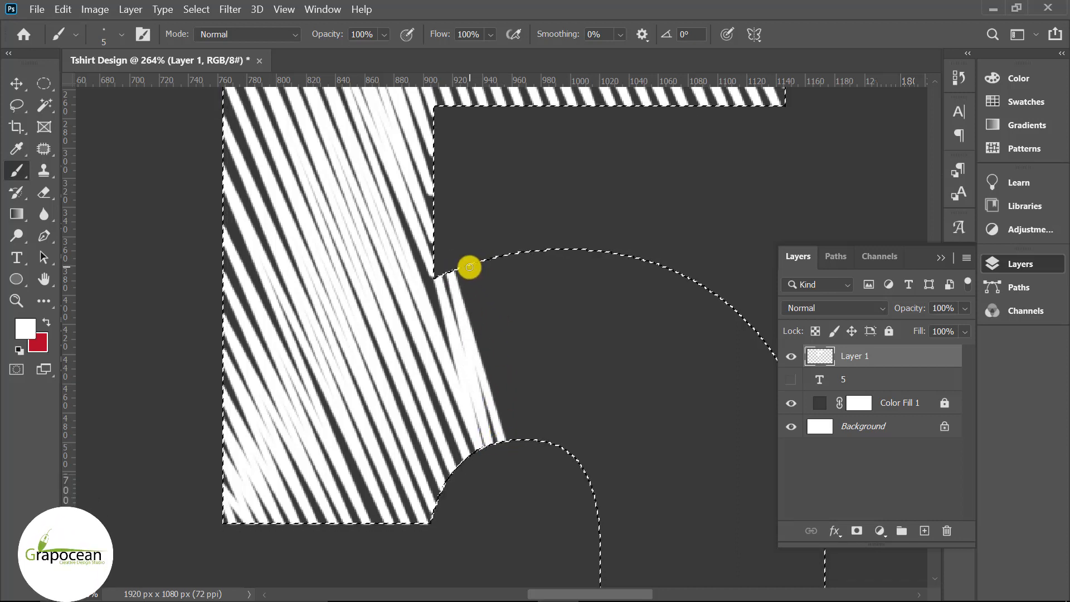
{"action": "left_click", "coordinate": [516, 435]}
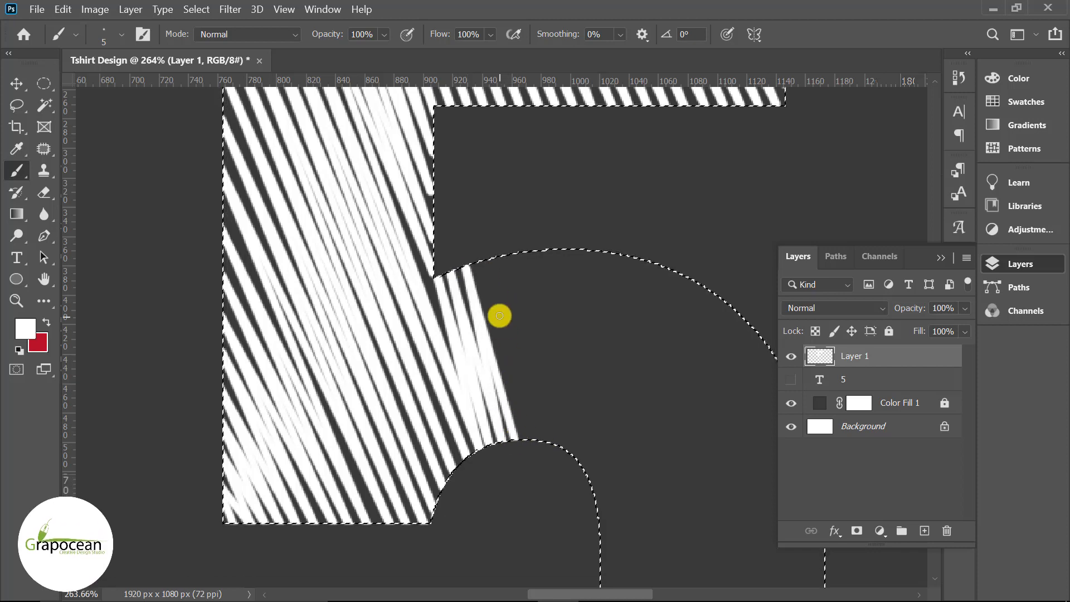
{"action": "left_click", "coordinate": [481, 263], "text": "shift"}
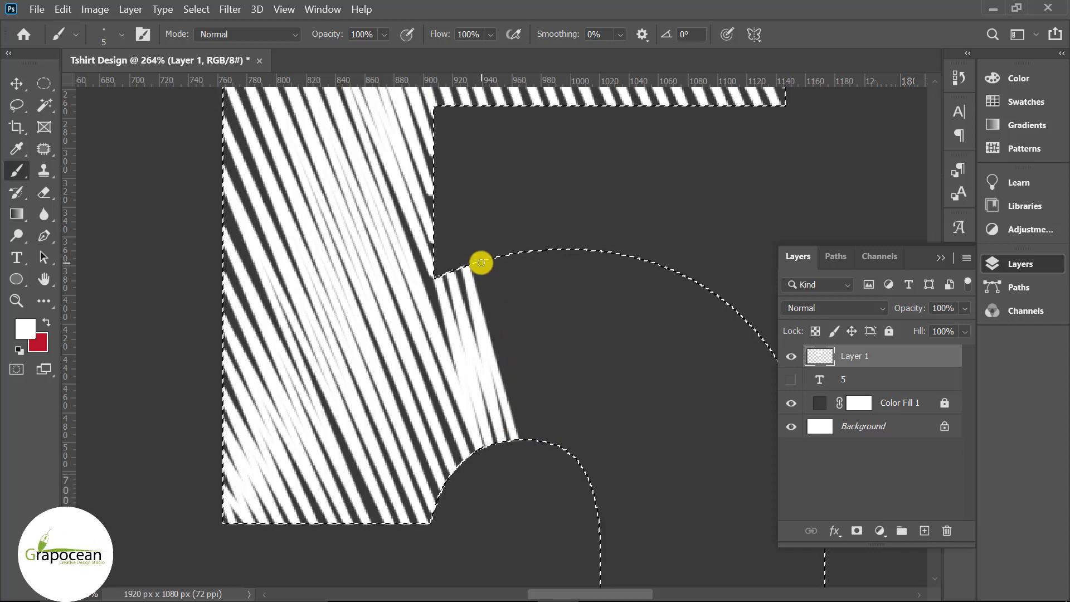
{"action": "left_click", "coordinate": [538, 427]}
{"action": "left_click", "coordinate": [511, 255], "text": "shift"}
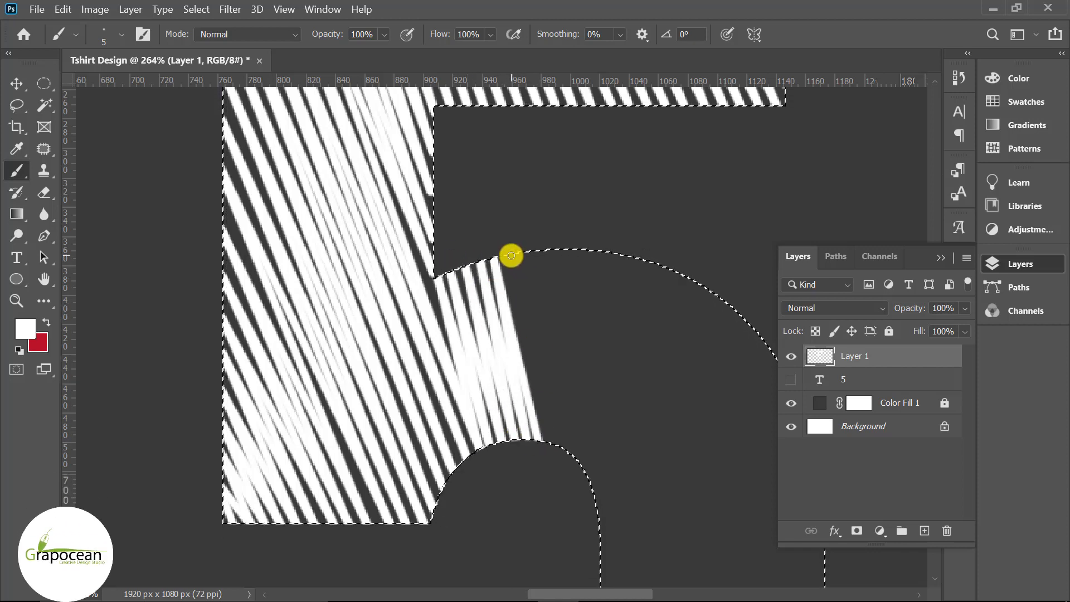
Continue the near-vertical white zigzag strokes across the top of the bowl to the right end of the opening's upper curve.
{"action": "left_click", "coordinate": [585, 452]}
{"action": "left_click", "coordinate": [568, 281], "text": "shift"}
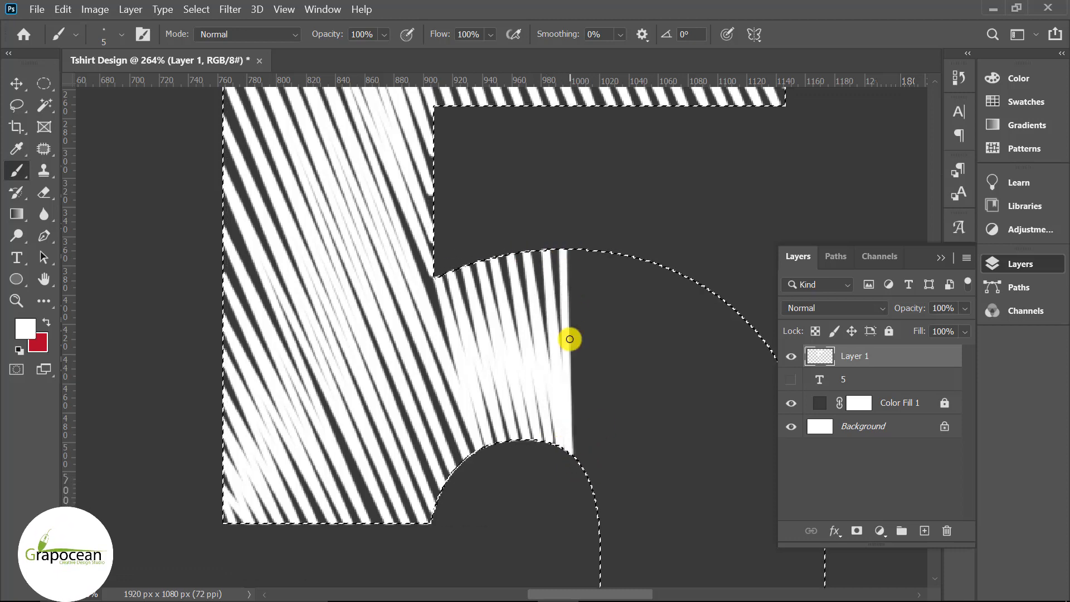
{"action": "left_click", "coordinate": [581, 272], "text": "shift"}
{"action": "left_click", "coordinate": [589, 468]}
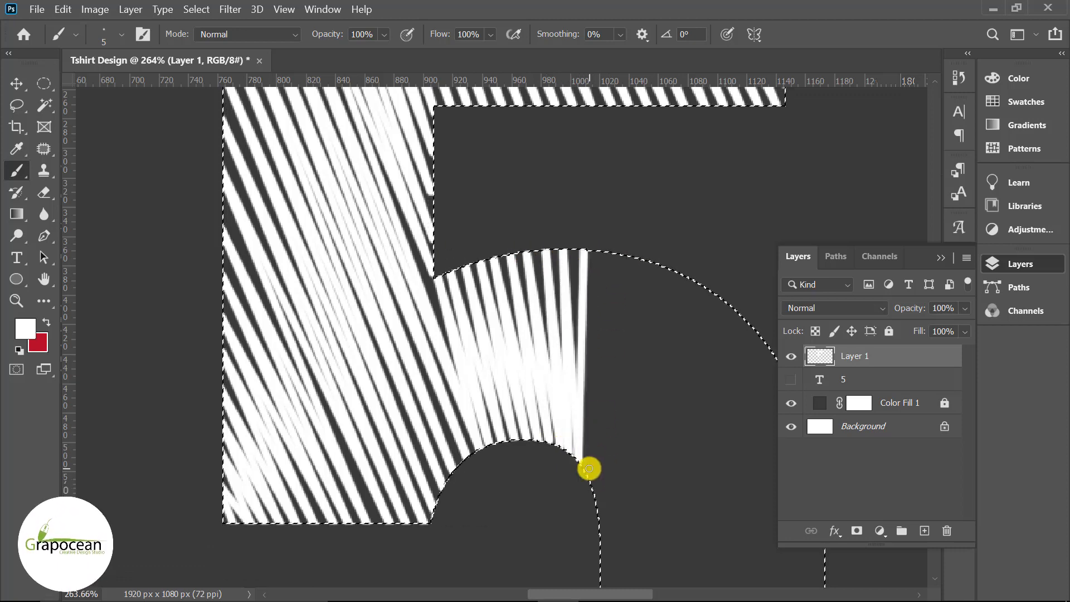
{"action": "left_click", "coordinate": [609, 254], "text": "shift"}
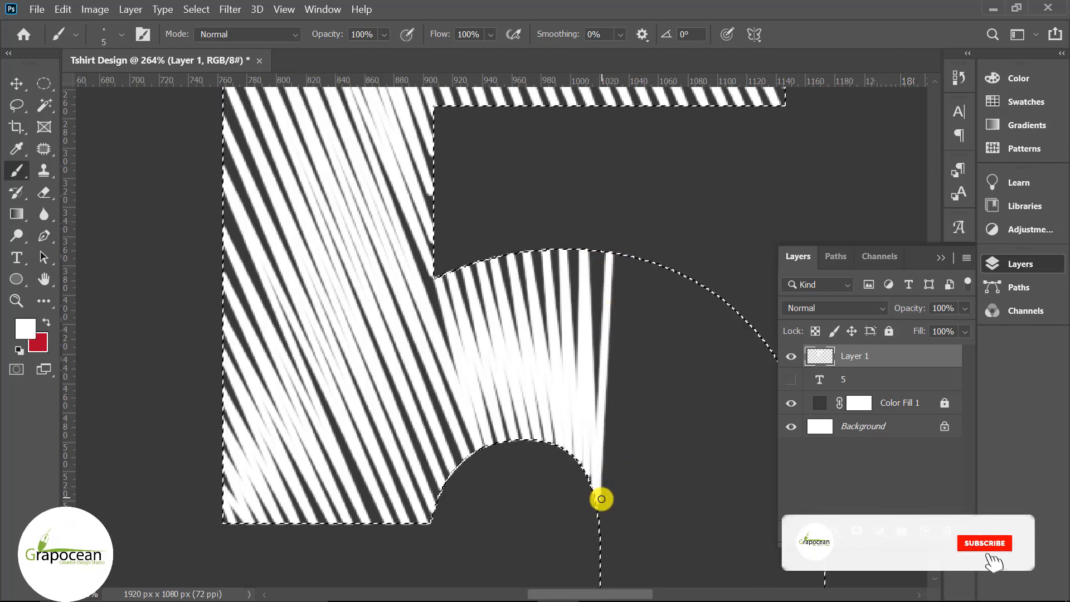
{"action": "left_click", "coordinate": [630, 256], "text": "shift"}
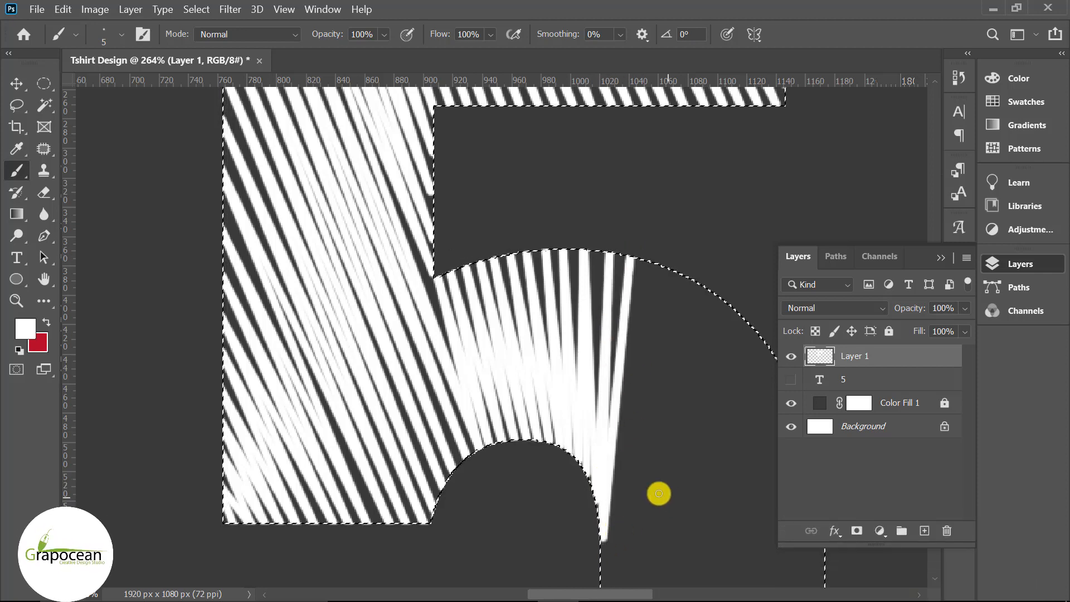
Fan tilted white strokes from the upper part of the opening's right edge out to the bowl's upper-right curve.
{"action": "scroll", "coordinate": [649, 463], "scroll_direction": "down", "scroll_amount": 4}
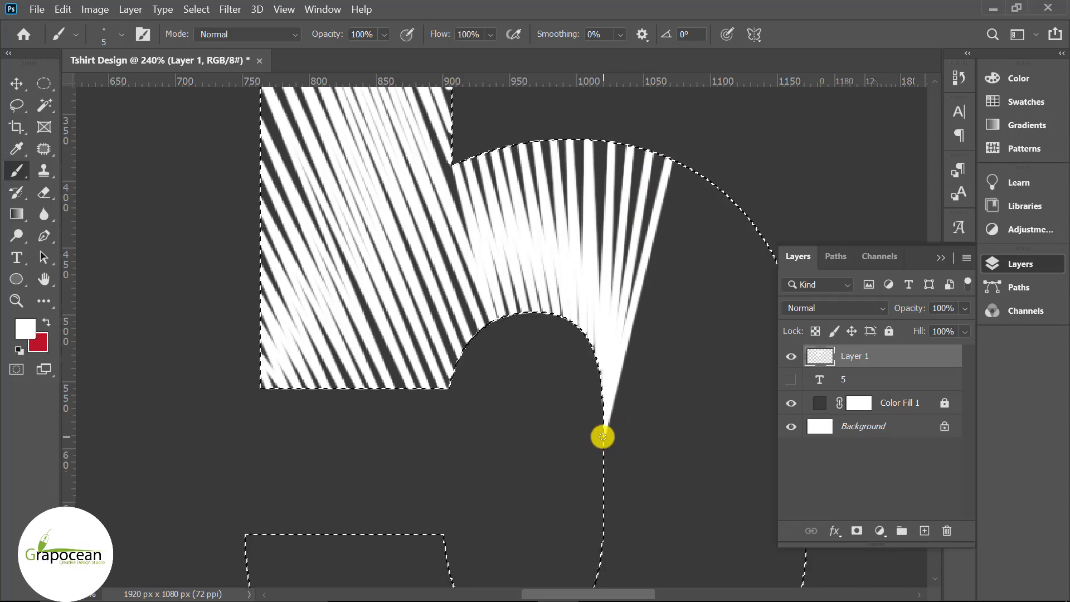
{"action": "left_click", "coordinate": [688, 167], "text": "shift"}
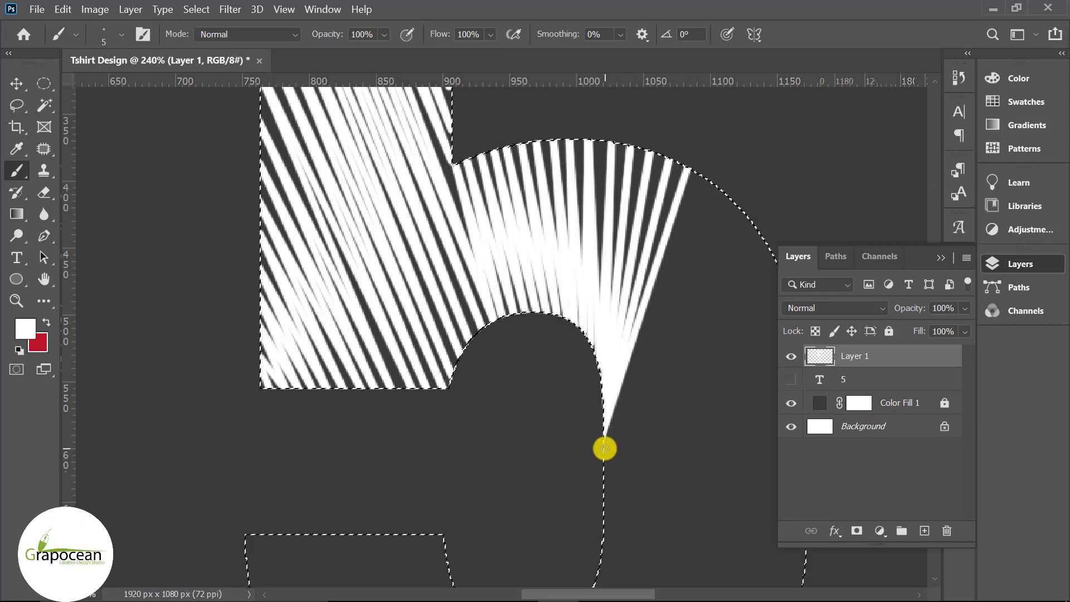
{"action": "left_click", "coordinate": [705, 177], "text": "shift"}
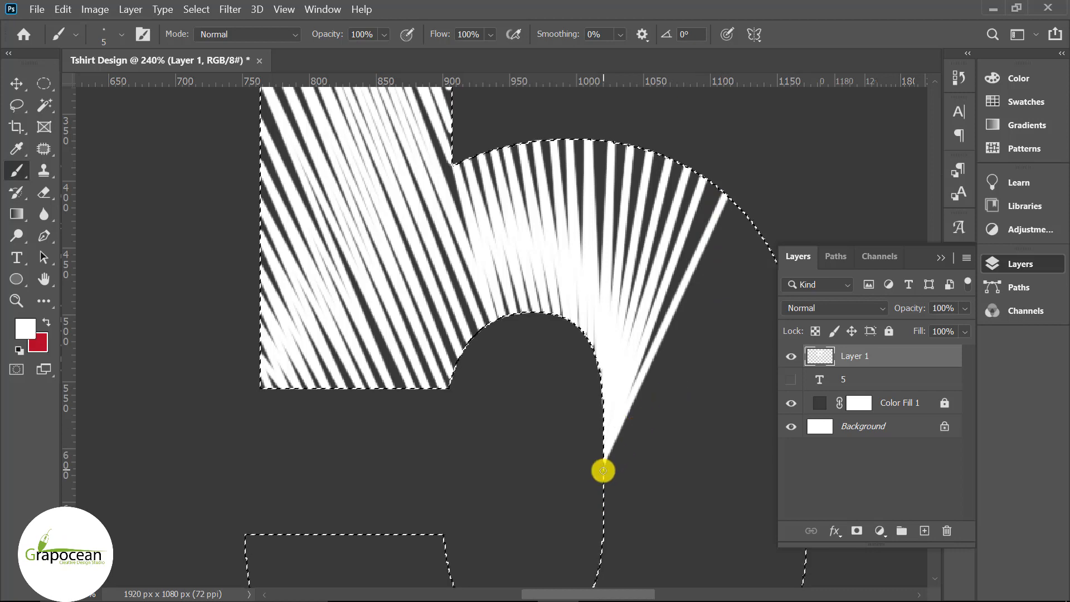
{"action": "left_click", "coordinate": [599, 480], "text": "shift"}
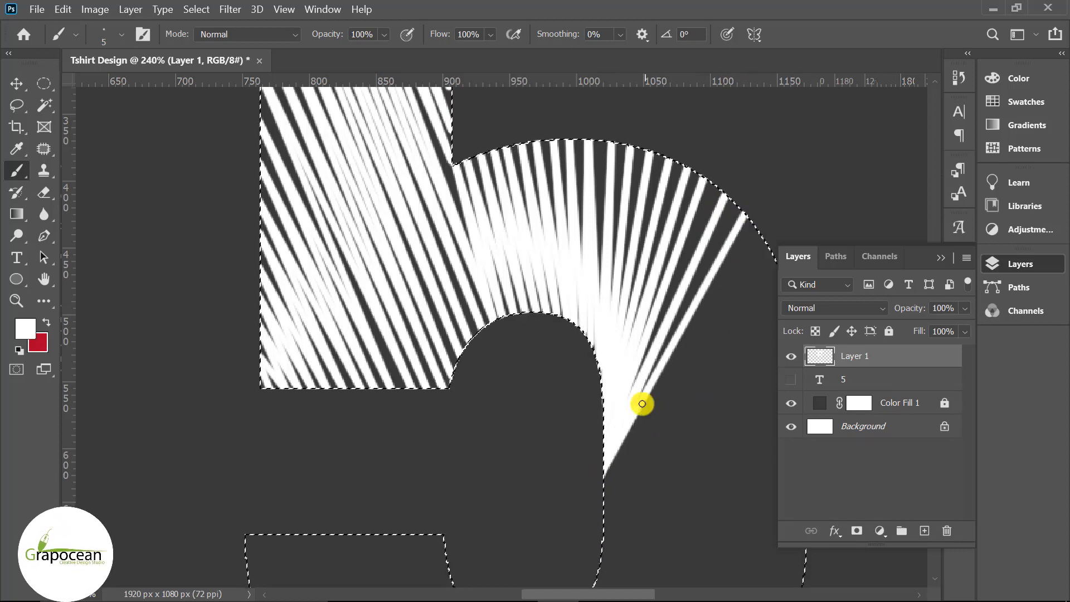
{"action": "scroll", "coordinate": [605, 480], "scroll_direction": "down", "scroll_amount": 7}
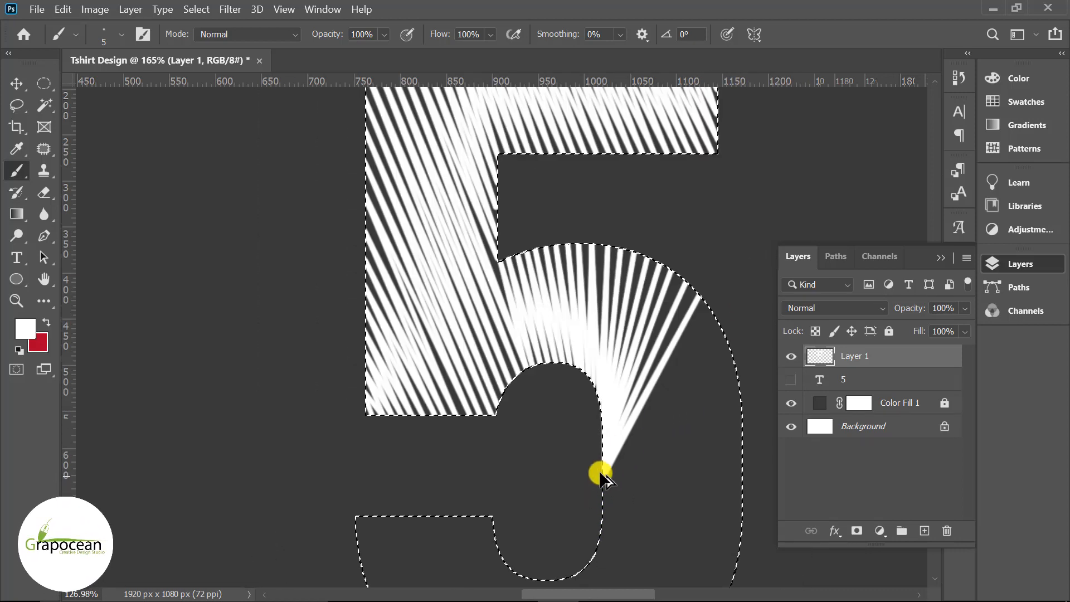
{"action": "scroll", "coordinate": [549, 339], "scroll_direction": "up", "scroll_amount": 7}
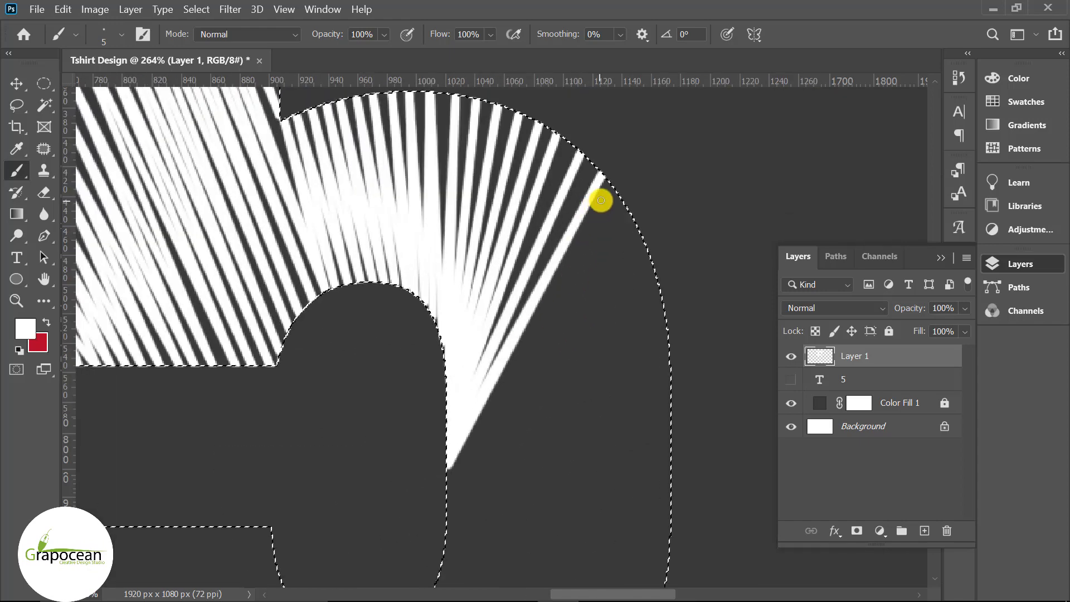
Extend the white stroke fan farther down the bowl's upper-right outer curve, with strokes converging on the opening's right edge.
{"action": "left_click", "coordinate": [624, 195], "text": "shift"}
{"action": "left_click", "coordinate": [442, 478], "text": "shift"}
{"action": "left_click", "coordinate": [642, 222], "text": "shift"}
{"action": "left_click", "coordinate": [444, 485], "text": "shift"}
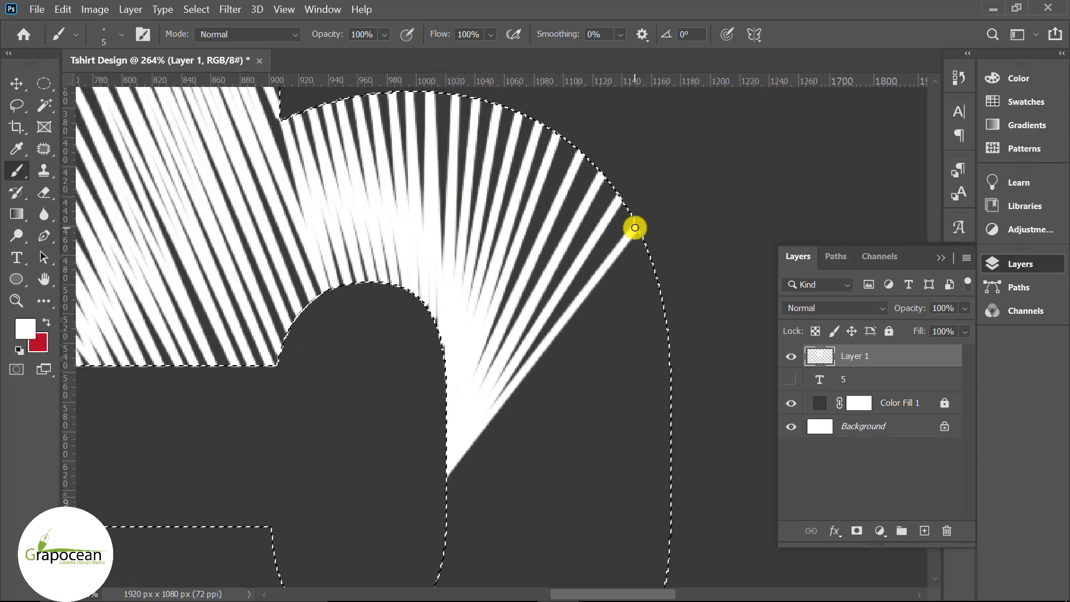
{"action": "left_click", "coordinate": [650, 246], "text": "shift"}
{"action": "left_click", "coordinate": [445, 493], "text": "shift"}
{"action": "left_click", "coordinate": [659, 282], "text": "shift"}
{"action": "left_click", "coordinate": [446, 490], "text": "shift"}
{"action": "left_click", "coordinate": [671, 325], "text": "shift"}
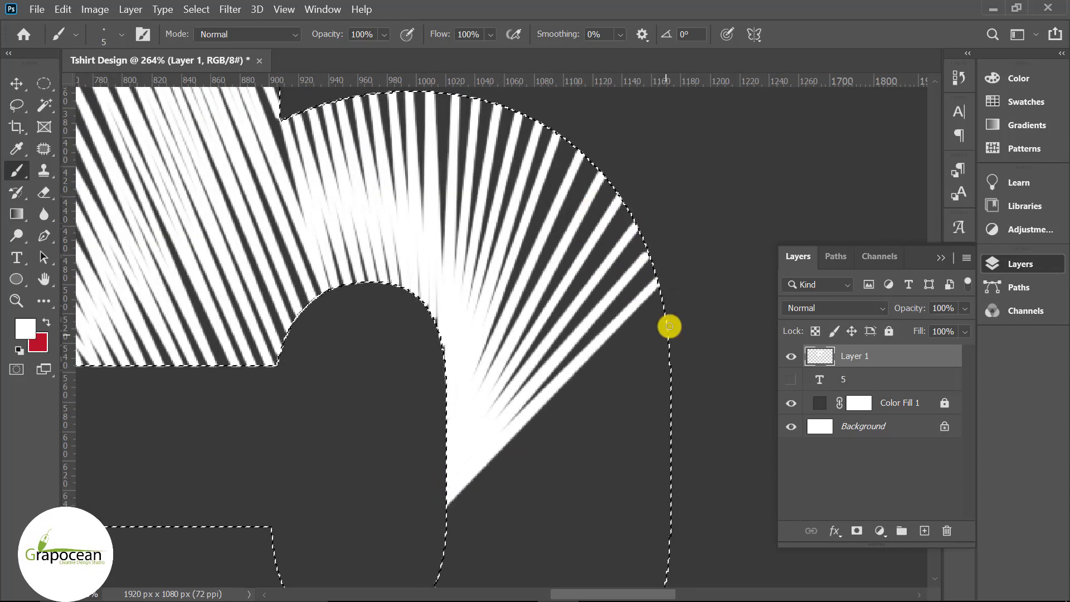
Undo the last stroke and continue the fan from the opening's right edge to where the bowl's outer edge turns vertical.
{"action": "scroll", "coordinate": [577, 372], "scroll_direction": "down", "scroll_amount": 1}
{"action": "key", "text": "ctrl+z"}
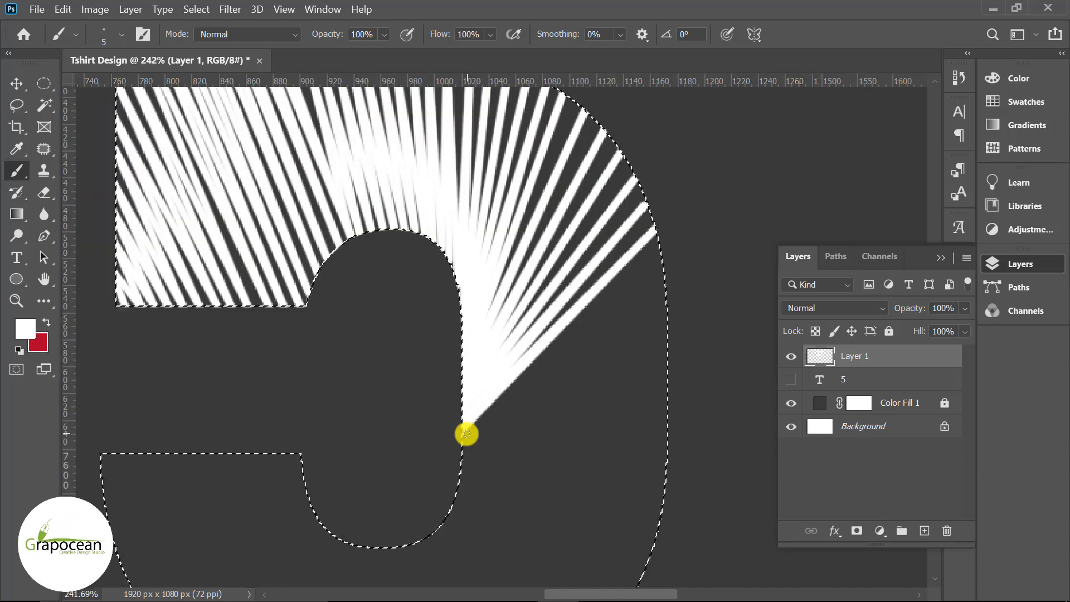
{"action": "left_click", "coordinate": [466, 434], "text": "shift"}
{"action": "left_click", "coordinate": [663, 260], "text": "shift"}
{"action": "left_click", "coordinate": [465, 434], "text": "shift"}
{"action": "left_click", "coordinate": [666, 293], "text": "shift"}
{"action": "left_click", "coordinate": [465, 444], "text": "shift"}
{"action": "left_click", "coordinate": [668, 324], "text": "shift"}
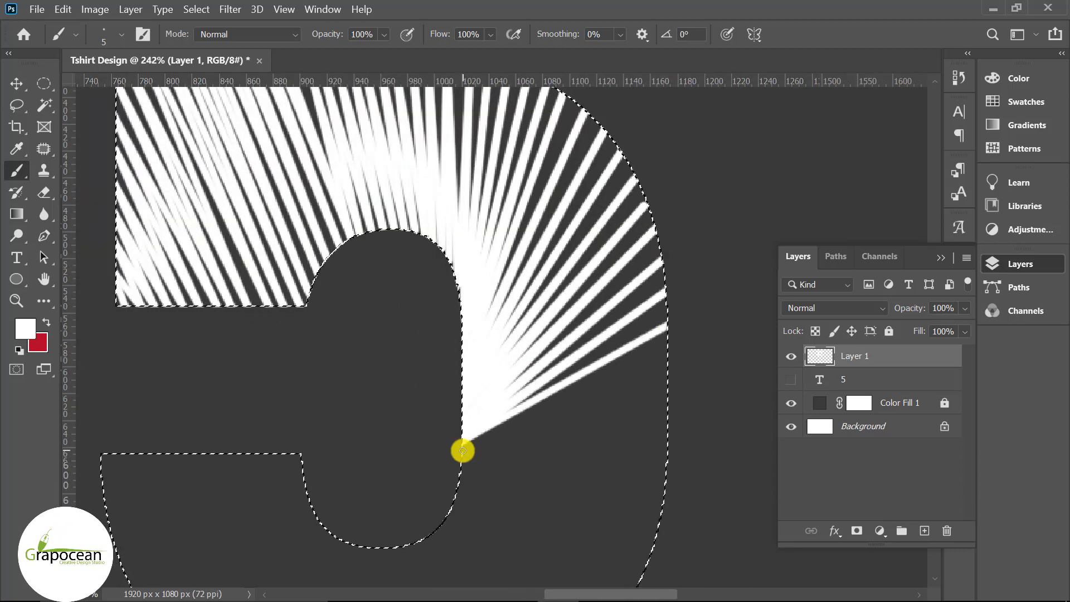
Paint nearly horizontal white strokes from the lower end of the opening's right edge across to the bowl's vertical outer edge.
{"action": "left_click", "coordinate": [463, 448], "text": "shift"}
{"action": "left_click", "coordinate": [669, 355], "text": "shift"}
{"action": "left_click", "coordinate": [464, 451], "text": "shift"}
{"action": "left_click", "coordinate": [669, 386], "text": "shift"}
{"action": "left_click", "coordinate": [464, 454], "text": "shift"}
{"action": "left_click", "coordinate": [668, 418], "text": "shift"}
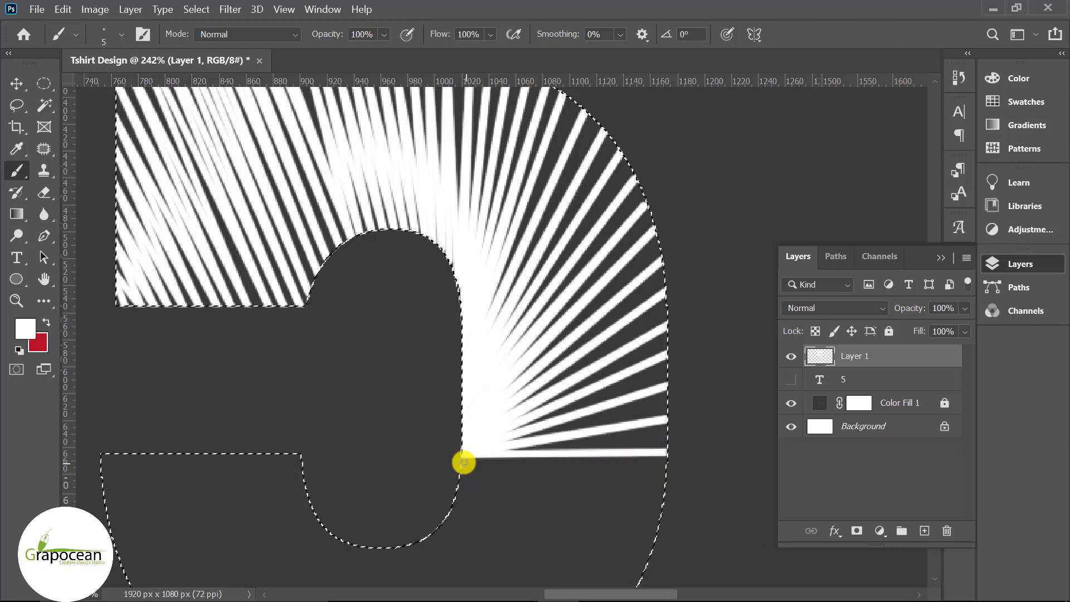
{"action": "left_click", "coordinate": [666, 483], "text": "shift"}
{"action": "left_click", "coordinate": [464, 461], "text": "shift"}
{"action": "left_click", "coordinate": [661, 508], "text": "shift"}
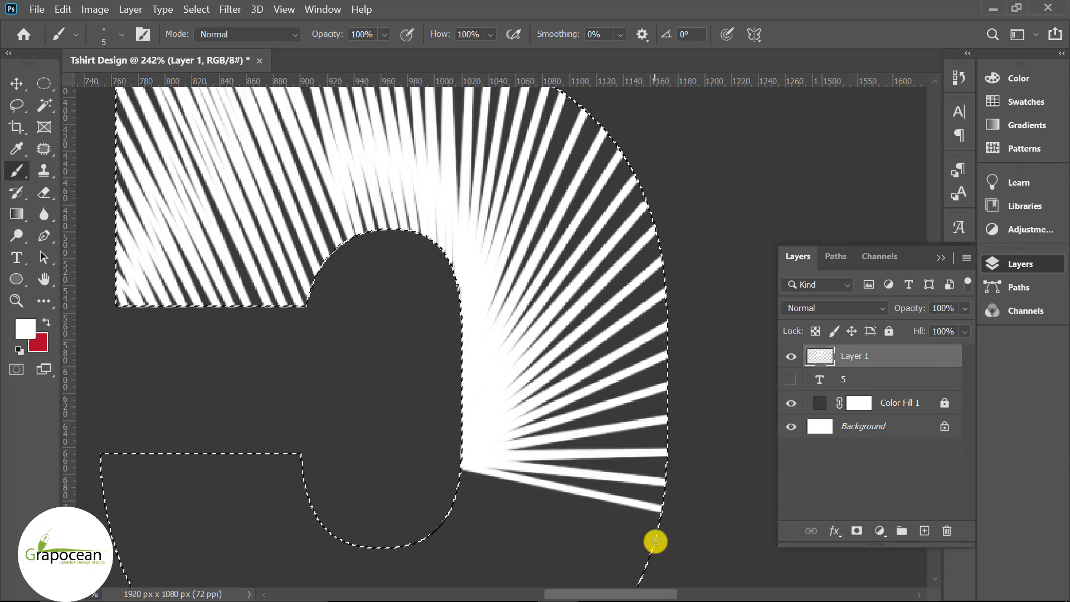
Fan white strokes from the opening's lower-right edge down to the bowl's lower-right outer curve.
{"action": "scroll", "coordinate": [558, 446], "scroll_direction": "down", "scroll_amount": 2}
{"action": "left_click", "coordinate": [641, 464], "text": "shift"}
{"action": "left_click", "coordinate": [459, 368], "text": "shift"}
{"action": "left_click", "coordinate": [622, 498], "text": "shift"}
{"action": "left_click", "coordinate": [459, 370], "text": "shift"}
{"action": "left_click", "coordinate": [599, 530], "text": "shift"}
{"action": "left_click", "coordinate": [459, 370], "text": "shift"}
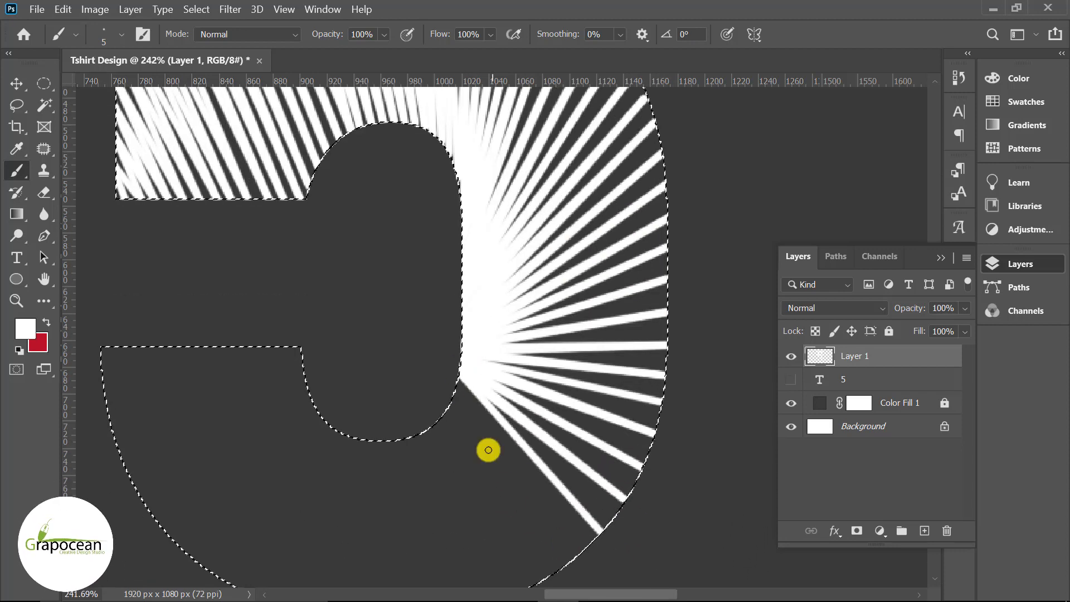
{"action": "left_click", "coordinate": [570, 562], "text": "shift"}
{"action": "scroll", "coordinate": [570, 563], "scroll_direction": "down", "scroll_amount": 4}
{"action": "scroll", "coordinate": [506, 318], "scroll_direction": "up", "scroll_amount": 4}
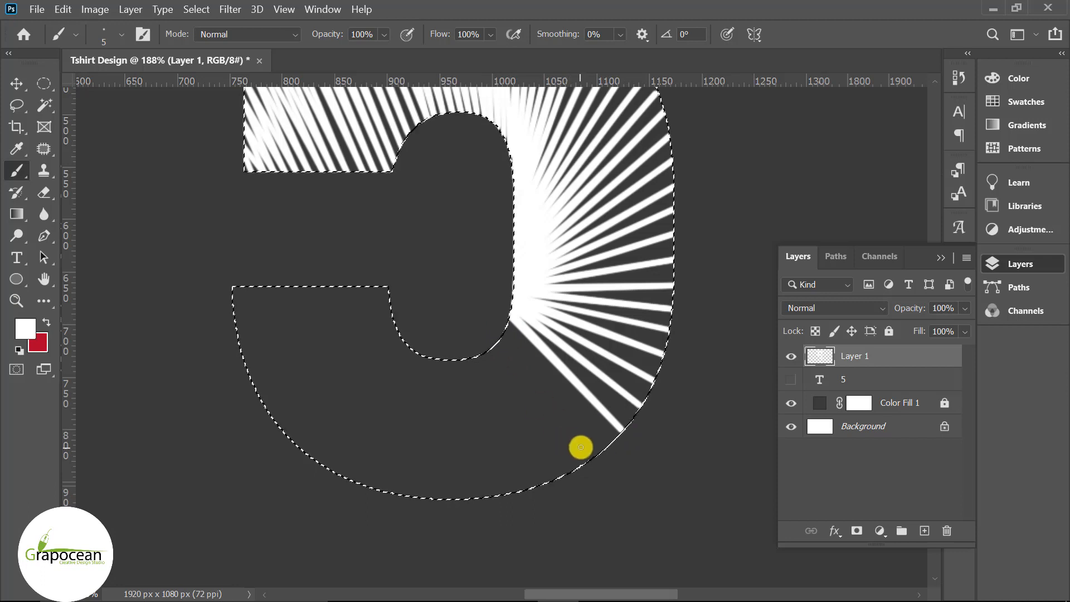
Continue the white stroke fan from the opening's lower-right curve down to the bowl's bottom edge, ending just past its lowest point.
{"action": "left_click", "coordinate": [599, 457], "text": "shift"}
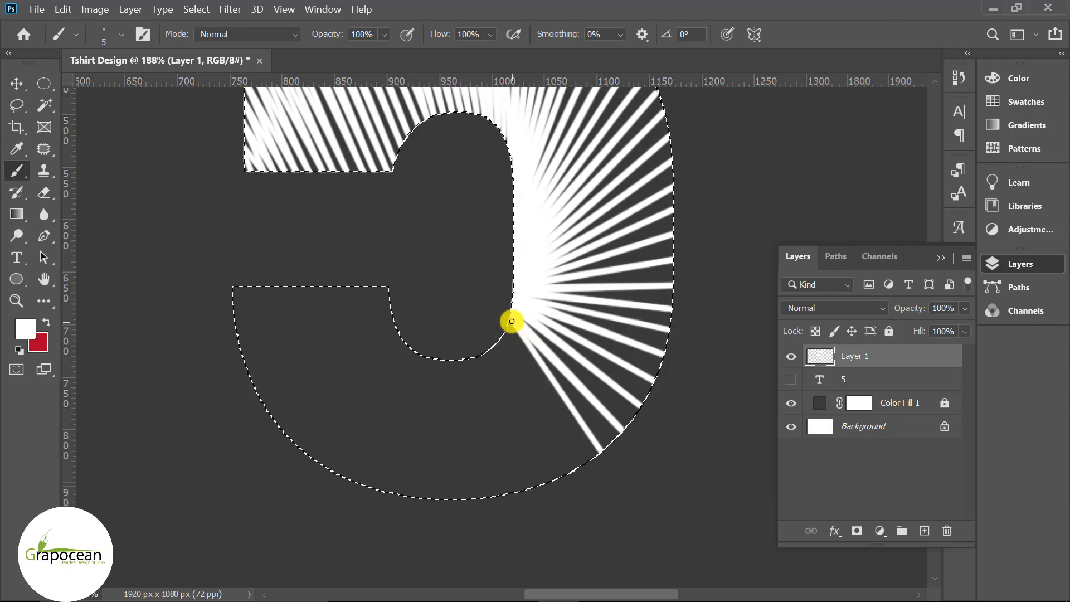
{"action": "left_click", "coordinate": [575, 468], "text": "shift"}
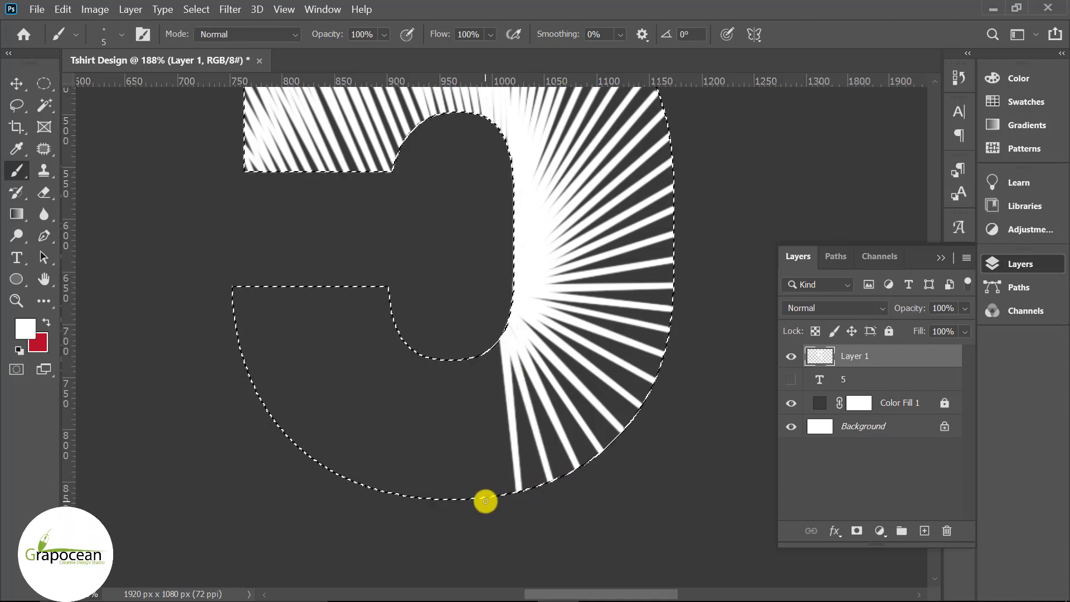
{"action": "left_click", "coordinate": [496, 341]}
{"action": "left_click", "coordinate": [458, 499], "text": "shift"}
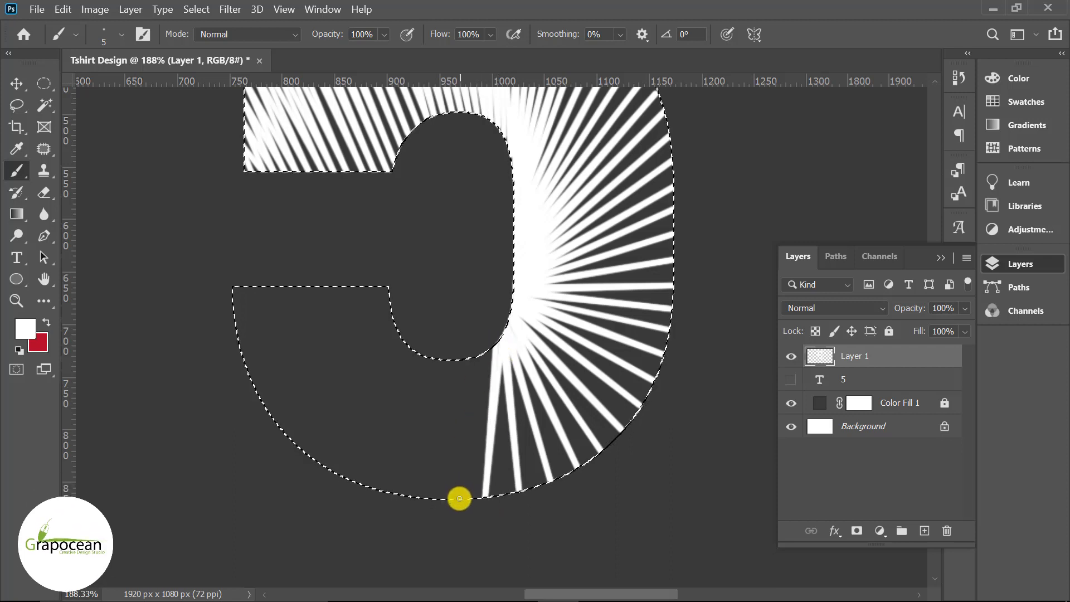
{"action": "left_click", "coordinate": [415, 497], "text": "shift"}
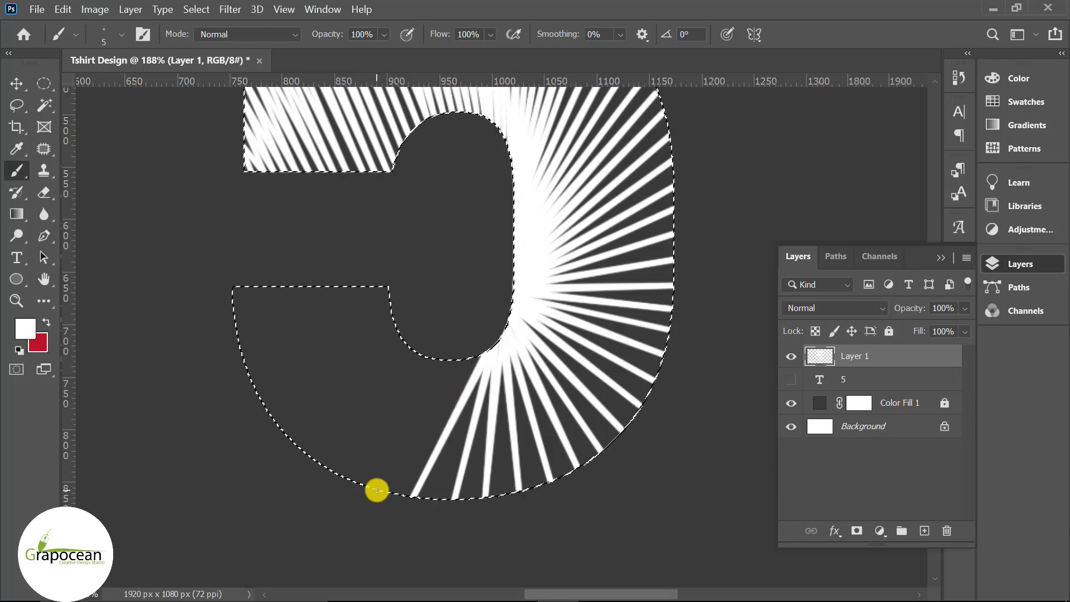
Fan white strokes from the bottom of the opening out to the bowl's lower-left outer curve.
{"action": "left_click", "coordinate": [373, 490], "text": "shift"}
{"action": "left_click", "coordinate": [485, 357], "text": "shift"}
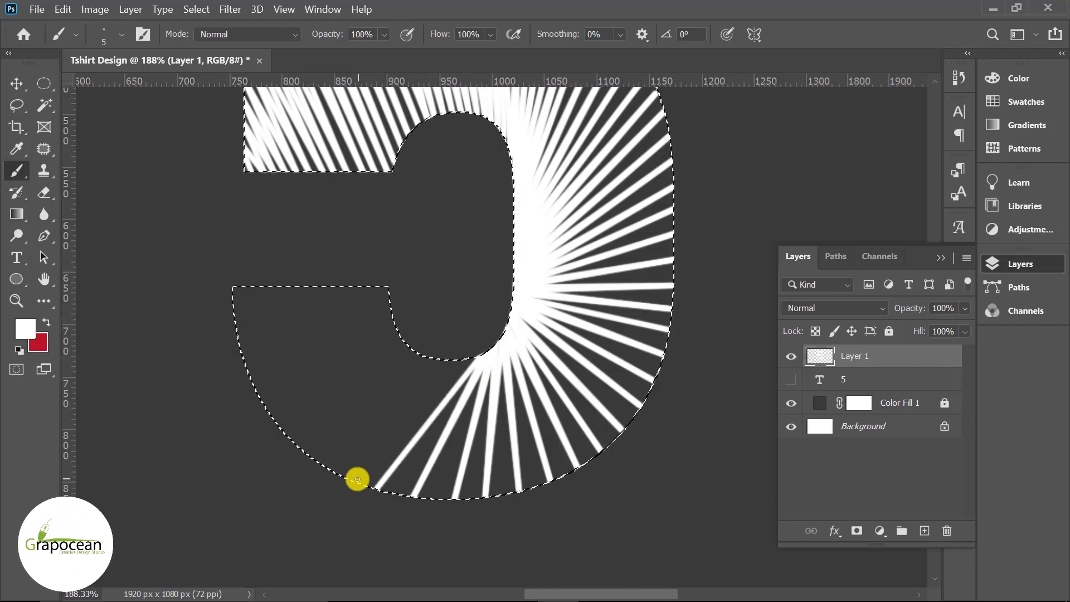
{"action": "left_click", "coordinate": [344, 480], "text": "shift"}
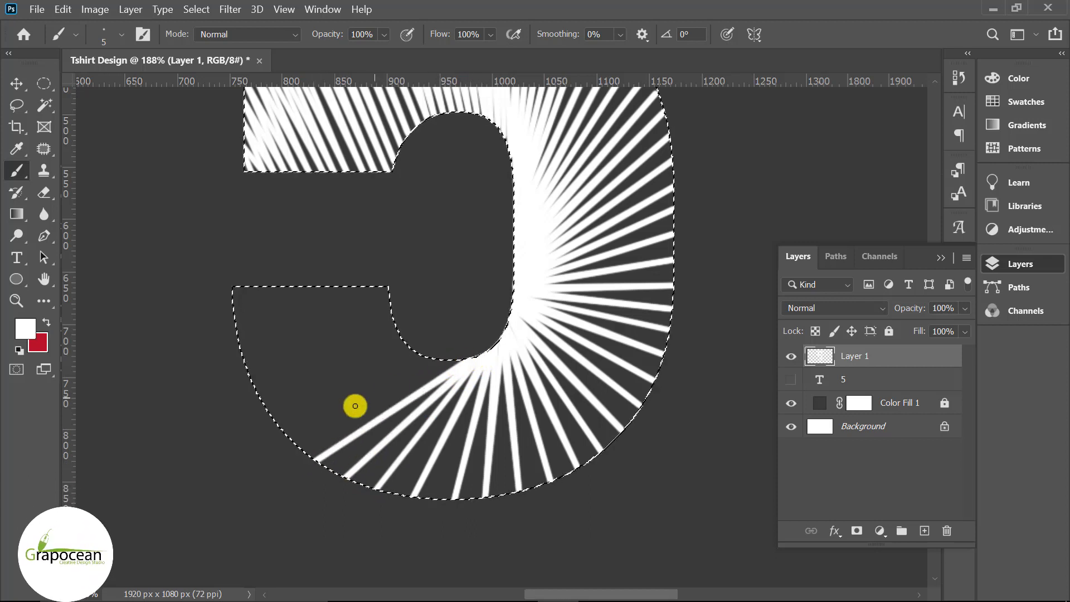
{"action": "left_click", "coordinate": [293, 446], "text": "shift"}
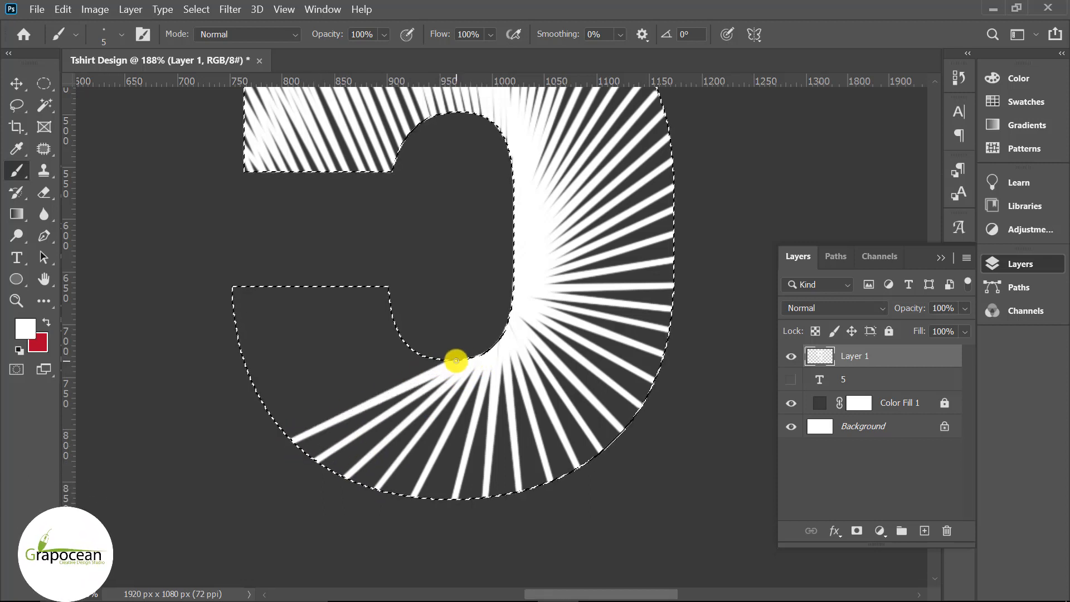
{"action": "left_click", "coordinate": [275, 420], "text": "shift"}
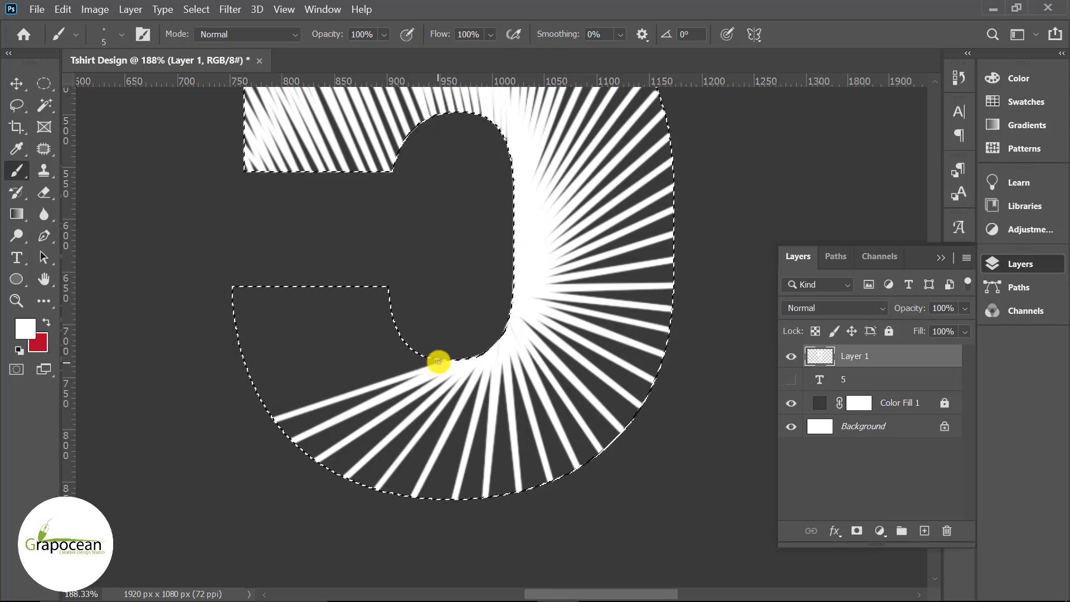
Complete the fan with strokes from the opening's lower-left curve to the tail's outer left edge and its flat upper end.
{"action": "scroll", "coordinate": [361, 337], "scroll_direction": "up", "scroll_amount": 3}
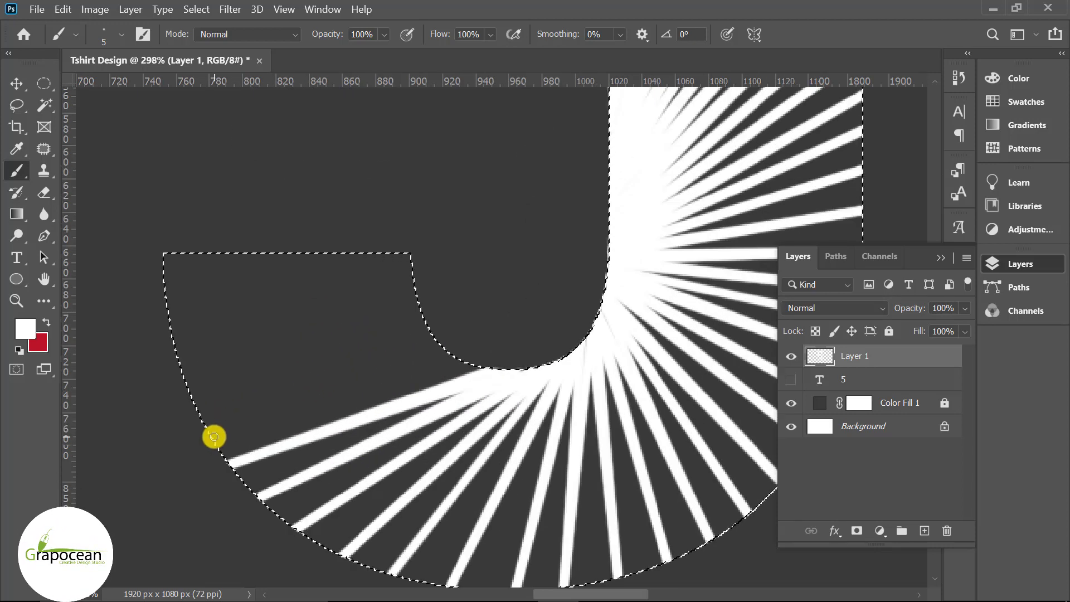
{"action": "left_click", "coordinate": [214, 437], "text": "shift"}
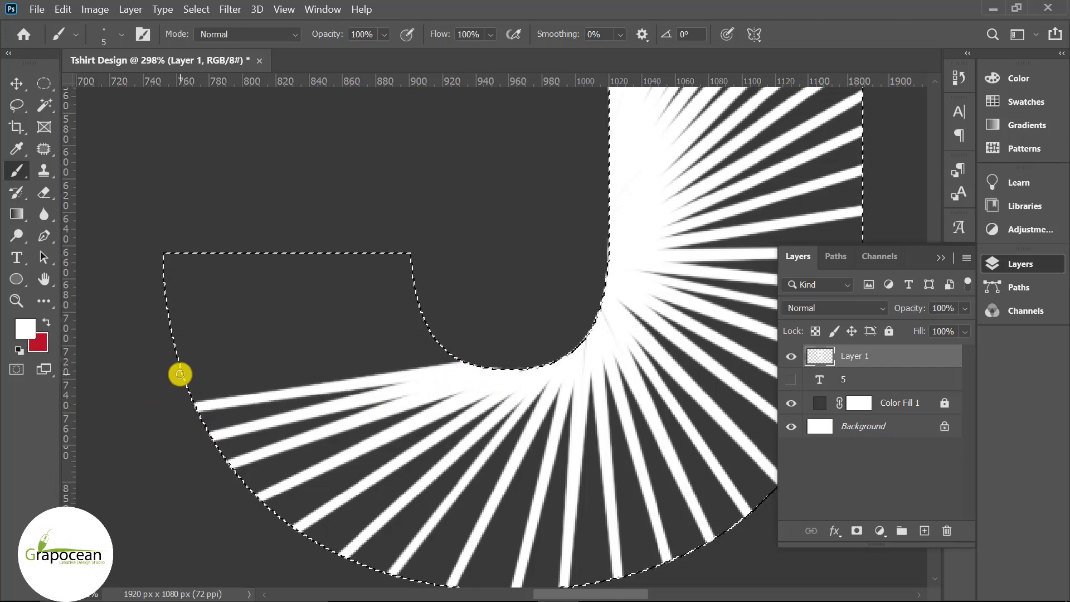
{"action": "left_click", "coordinate": [172, 339], "text": "shift"}
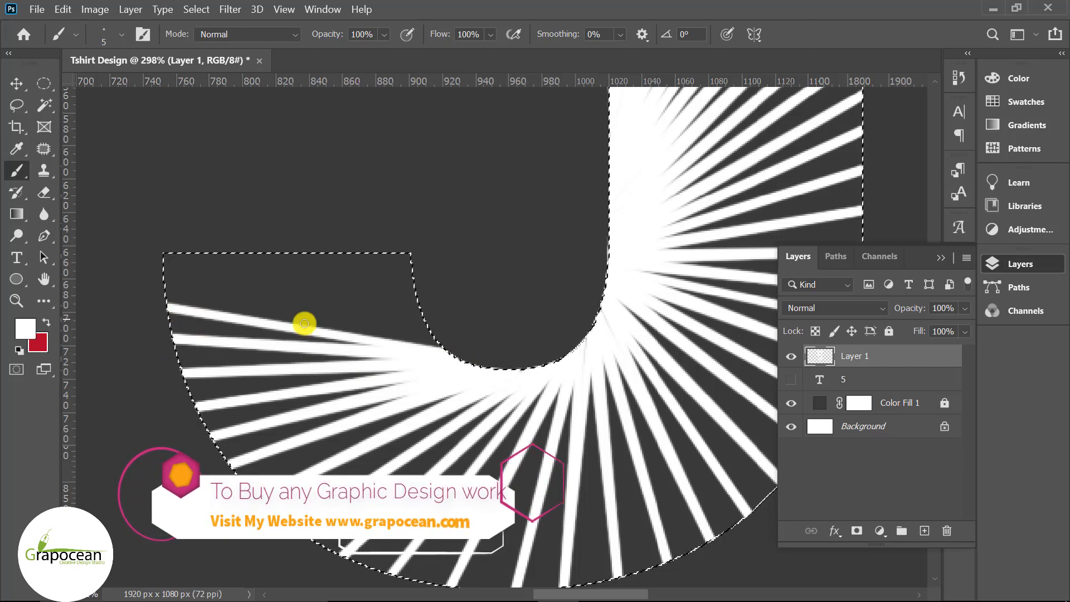
{"action": "left_click", "coordinate": [182, 316], "text": "shift"}
{"action": "left_click", "coordinate": [164, 270], "text": "shift"}
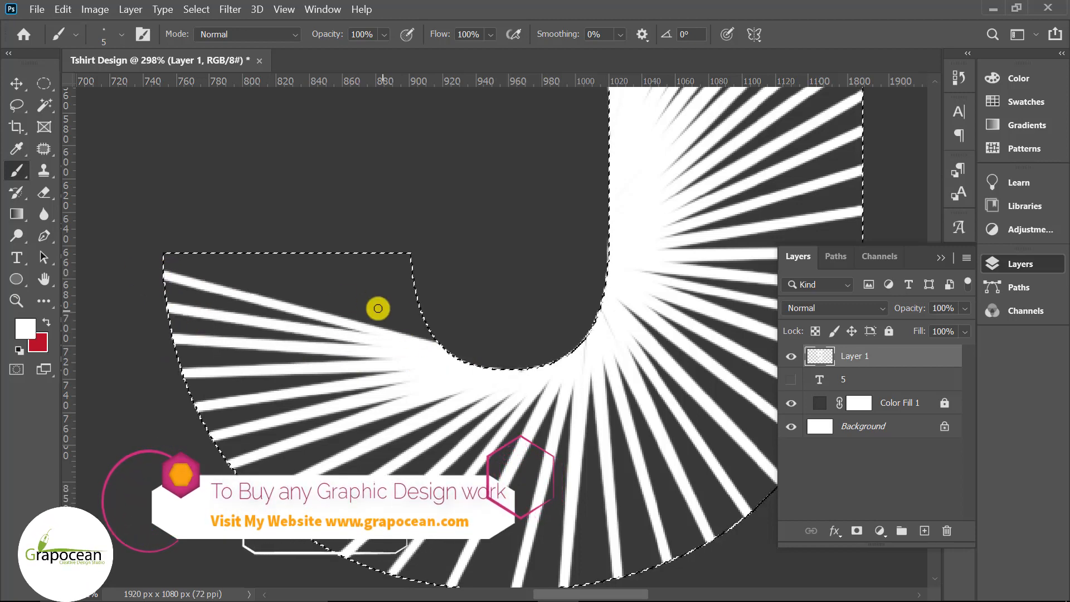
{"action": "left_click", "coordinate": [192, 252], "text": "shift"}
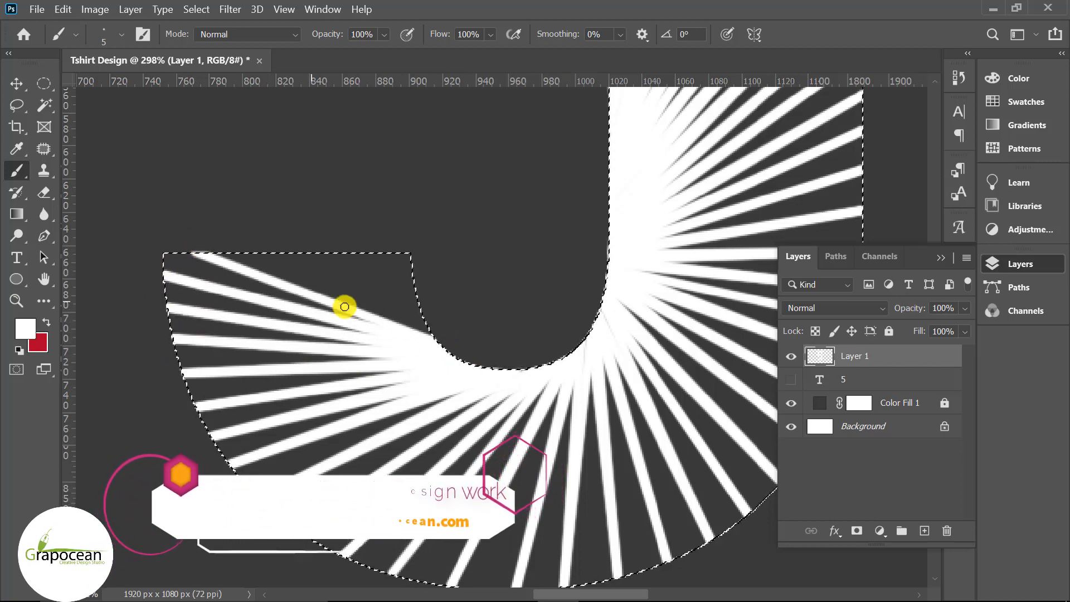
{"action": "left_click", "coordinate": [285, 255], "text": "shift"}
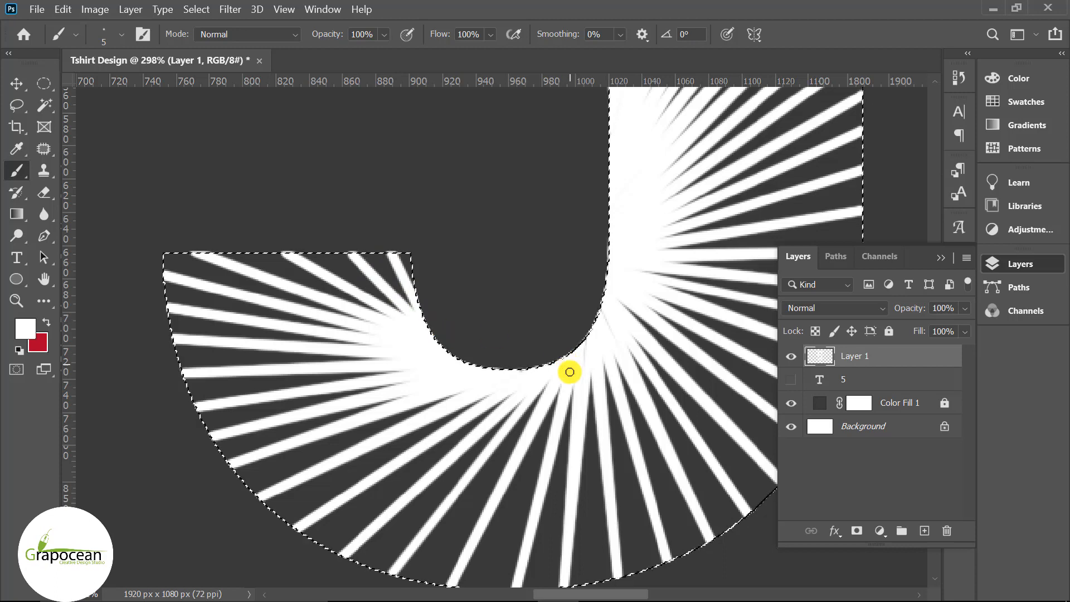
Deselect the outline and move the finished white 5 to the left half of the canvas.
{"action": "scroll", "coordinate": [569, 371], "scroll_direction": "down", "scroll_amount": 10}
{"action": "key", "text": "ctrl+d"}
{"action": "left_click", "coordinate": [44, 84]}
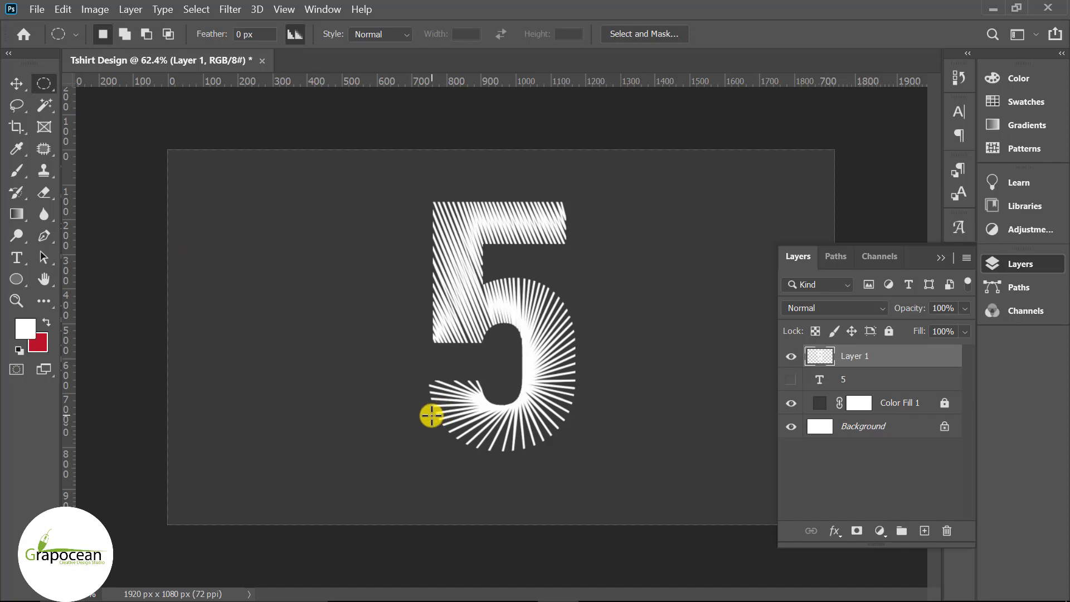
{"action": "key", "text": "ctrl+1"}
{"action": "left_click", "coordinate": [17, 83]}
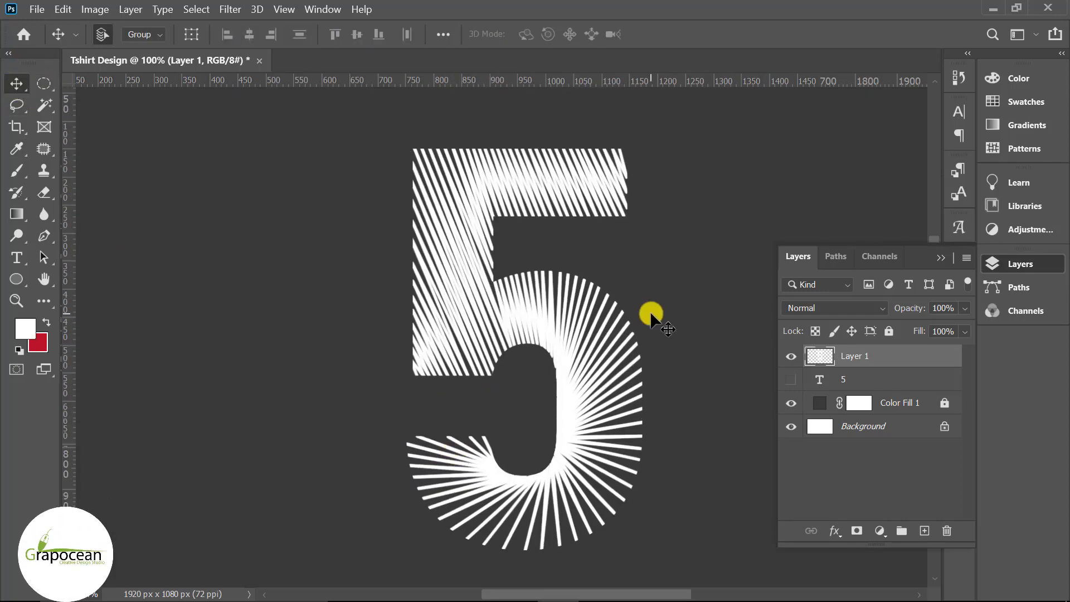
{"action": "key", "text": "ctrl+0"}
{"action": "left_click_drag", "start_coordinate": [520, 318], "coordinate": [416, 315]}
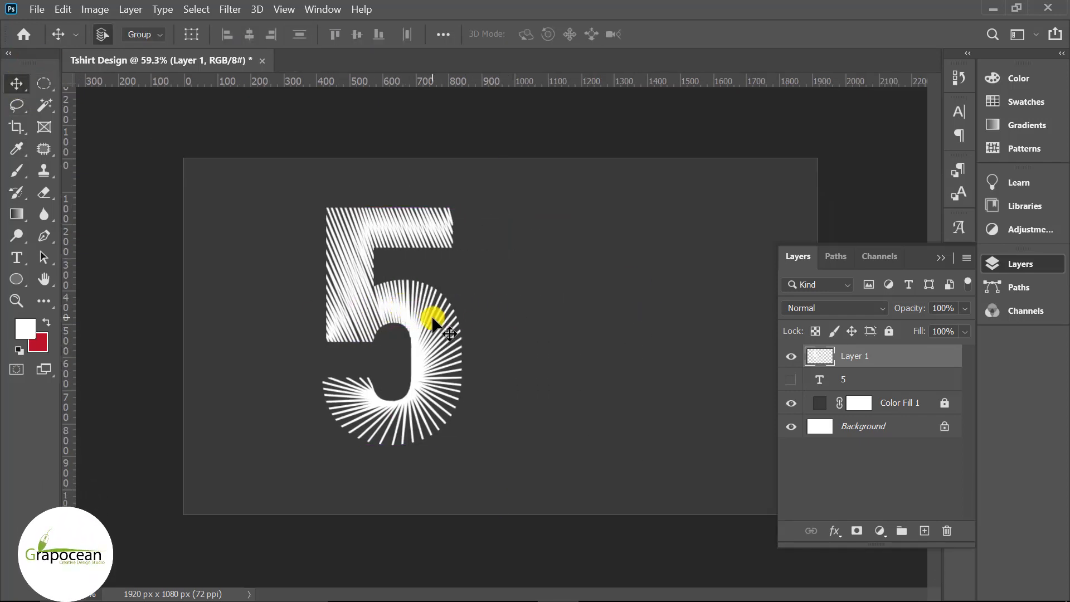
Add a linear pink-to-purple Gradient Overlay to Layer 1 at a -90° angle and 150% scale.
{"action": "key", "text": "ctrl+minus"}
{"action": "right_click", "coordinate": [942, 359]}
{"action": "left_click", "coordinate": [810, 29]}
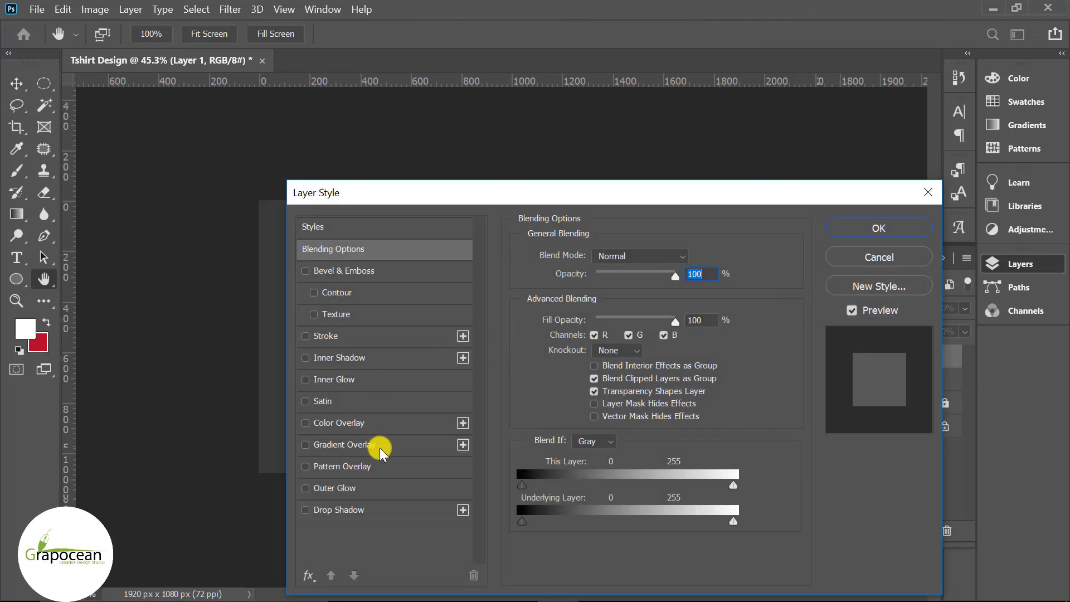
{"action": "left_click", "coordinate": [380, 447]}
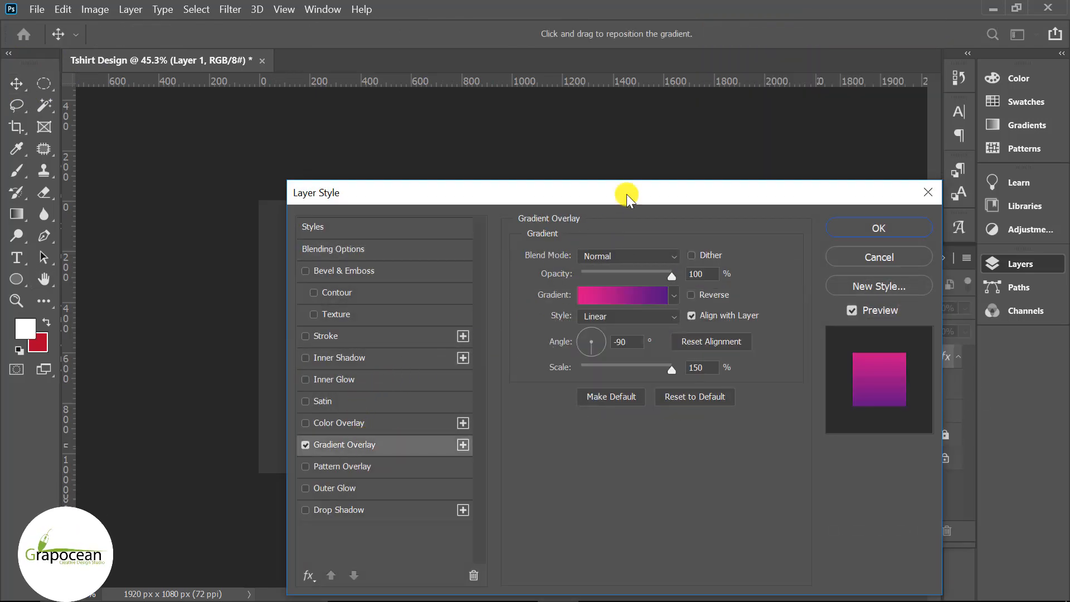
{"action": "left_click_drag", "start_coordinate": [626, 194], "coordinate": [517, 448]}
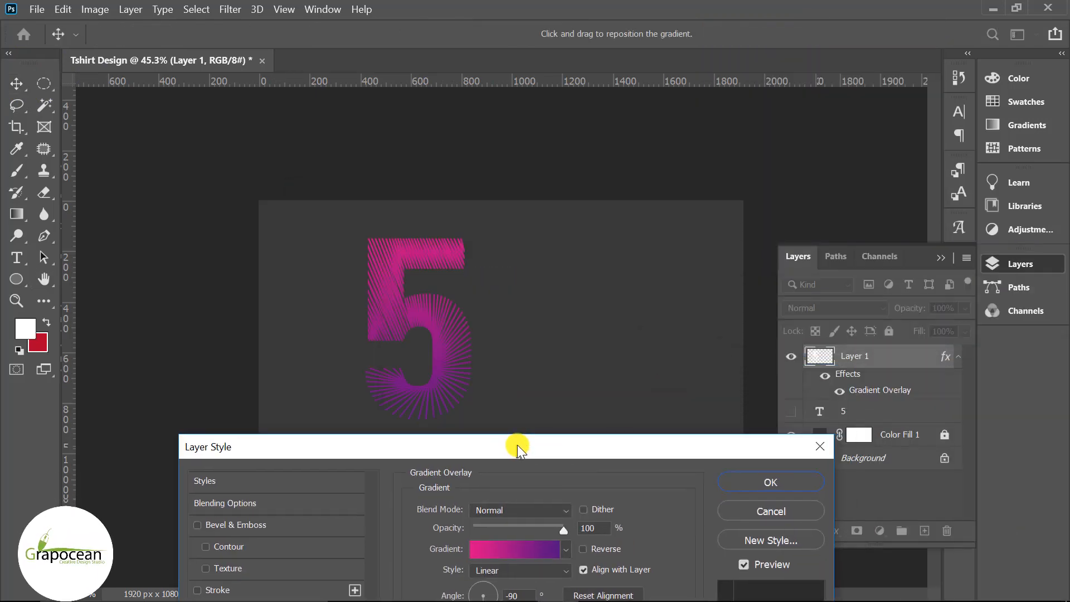
{"action": "left_click", "coordinate": [787, 481]}
{"action": "scroll", "coordinate": [655, 448], "scroll_direction": "down", "scroll_amount": 1}
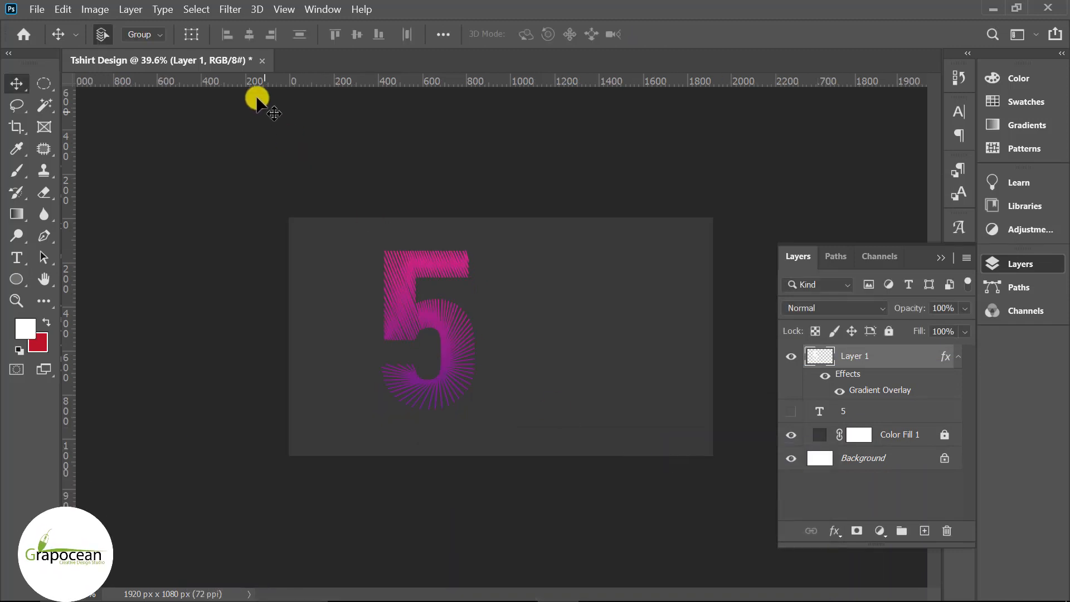
Apply the Reticulation filter from the Filter Gallery's Sketch set to Layer 1 and hide its Gradient Overlay effect.
{"action": "left_click", "coordinate": [233, 11]}
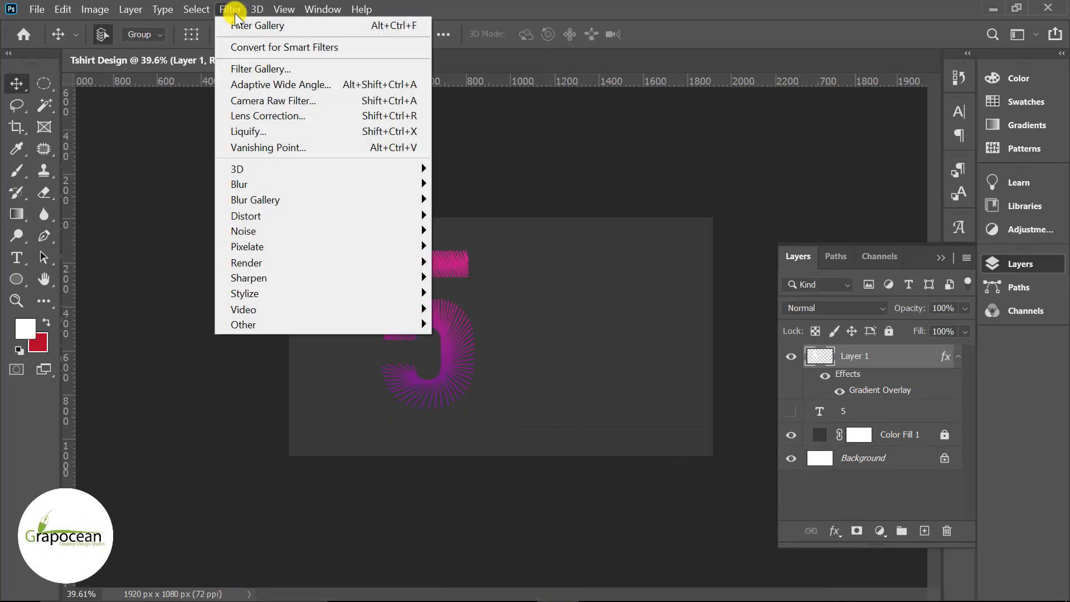
{"action": "left_click", "coordinate": [273, 68]}
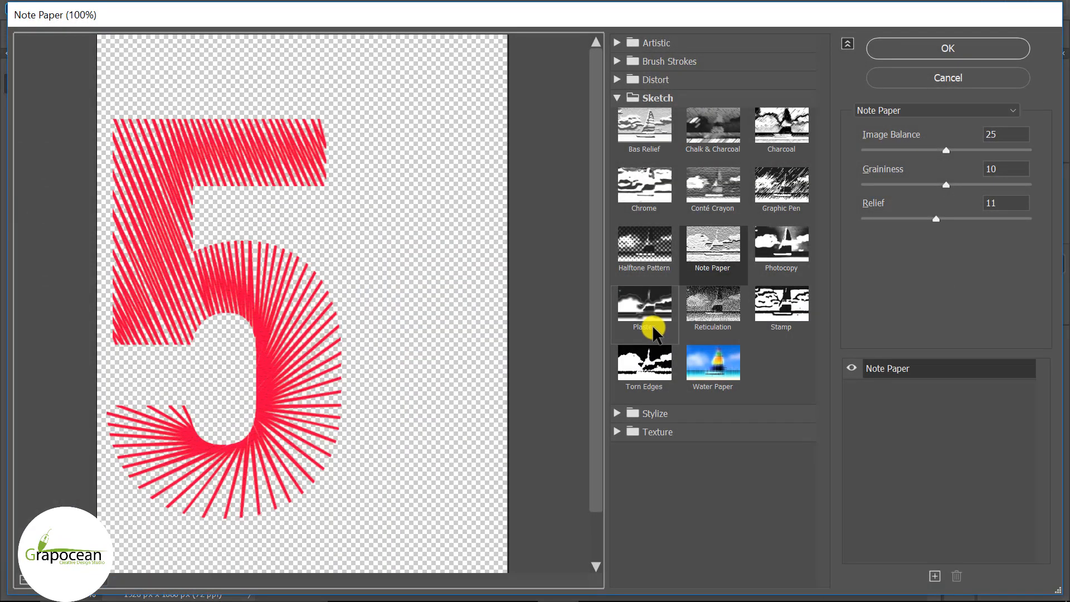
{"action": "left_click", "coordinate": [719, 183]}
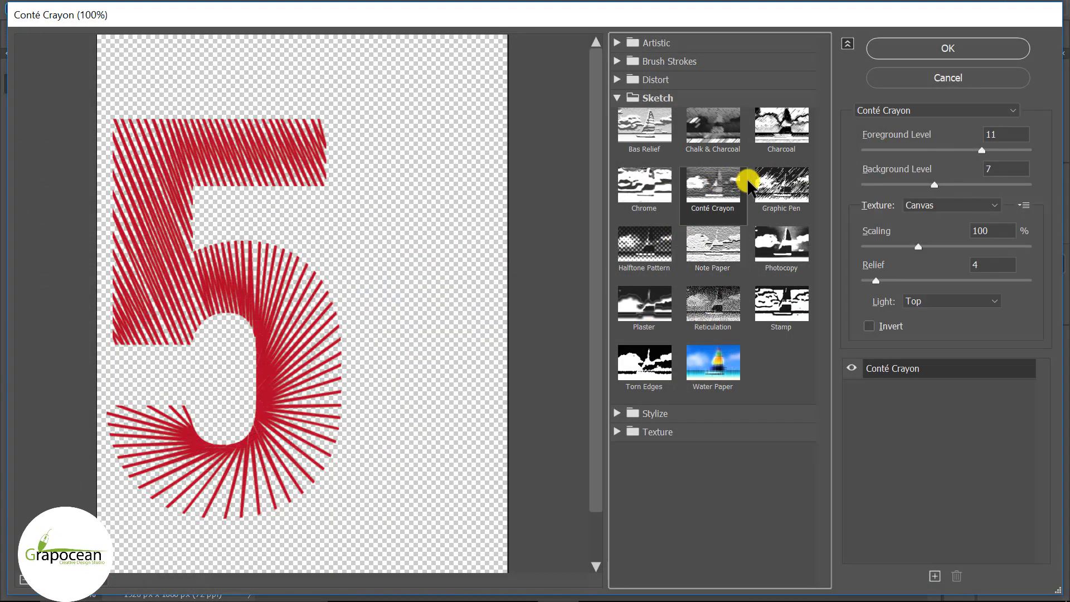
{"action": "left_click", "coordinate": [772, 186]}
{"action": "left_click", "coordinate": [697, 312]}
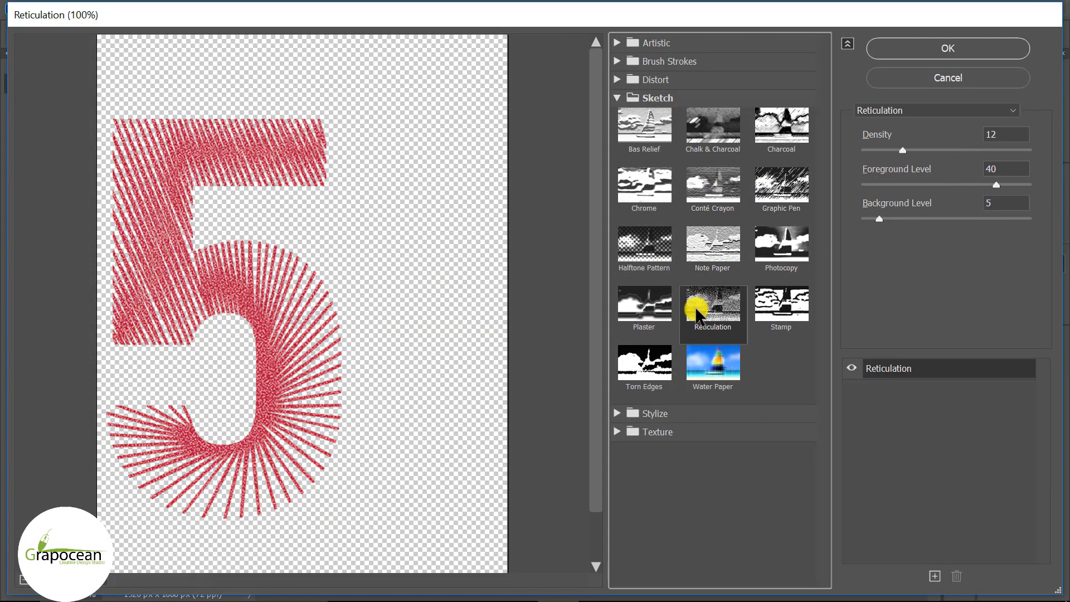
{"action": "left_click", "coordinate": [928, 54]}
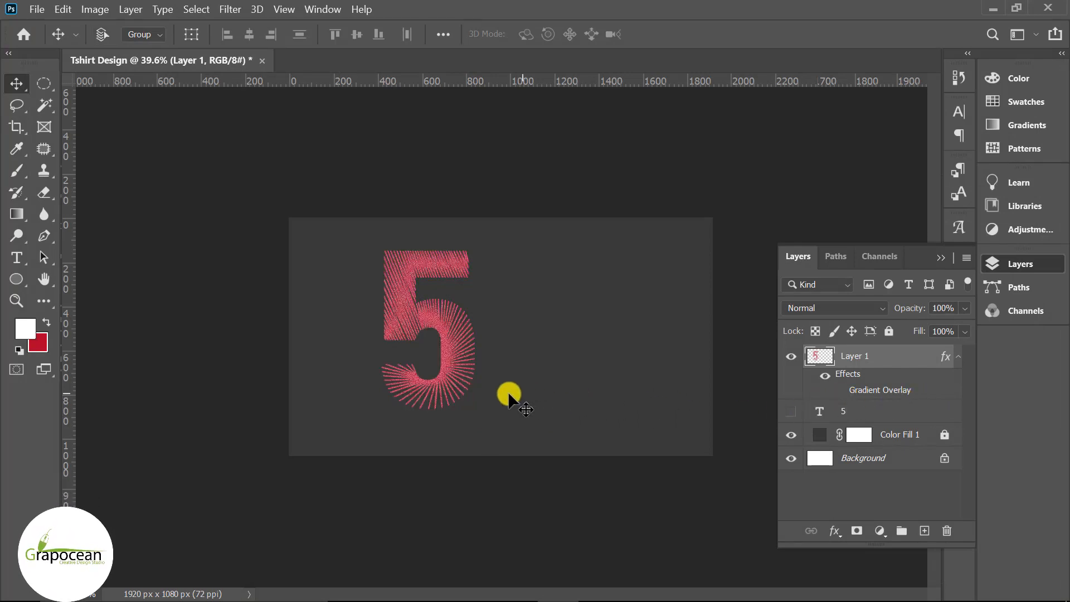
Add a black Drop Shadow to Layer 1 with 74% opacity, 90° angle, 18 px distance and 51 px size.
{"action": "key", "text": "ctrl+plus"}
{"action": "key", "text": "ctrl+plus"}
{"action": "right_click", "coordinate": [887, 365]}
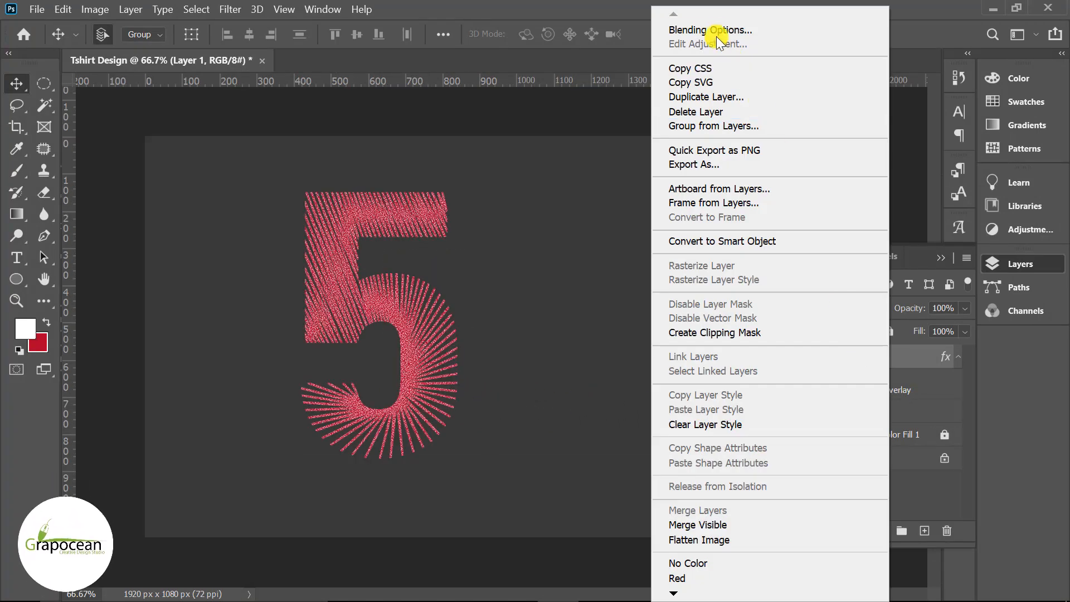
{"action": "key", "text": "Escape"}
{"action": "key", "text": "h"}
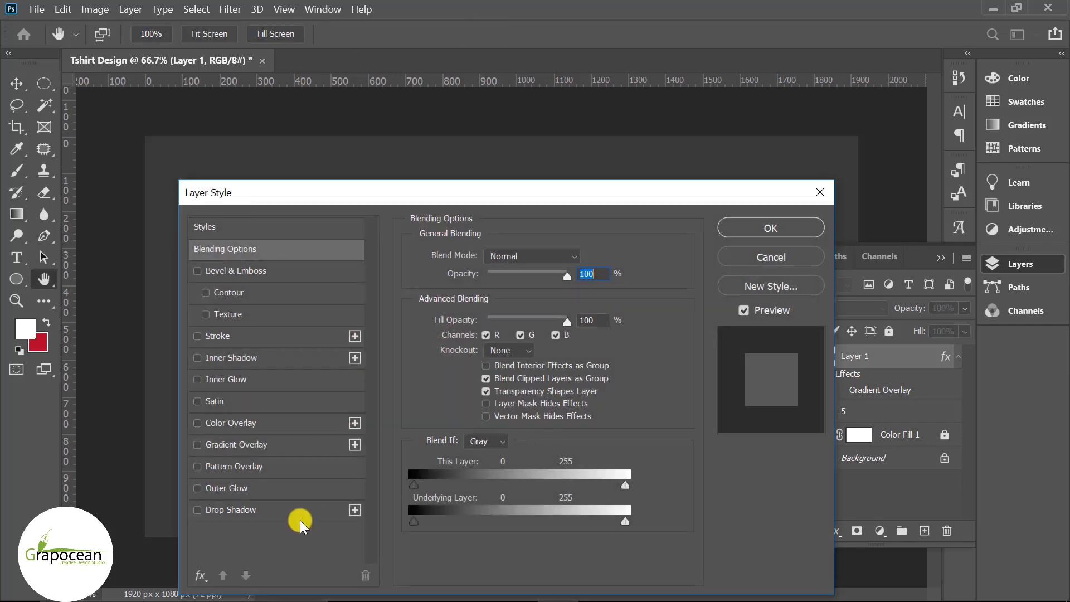
{"action": "left_click", "coordinate": [289, 506]}
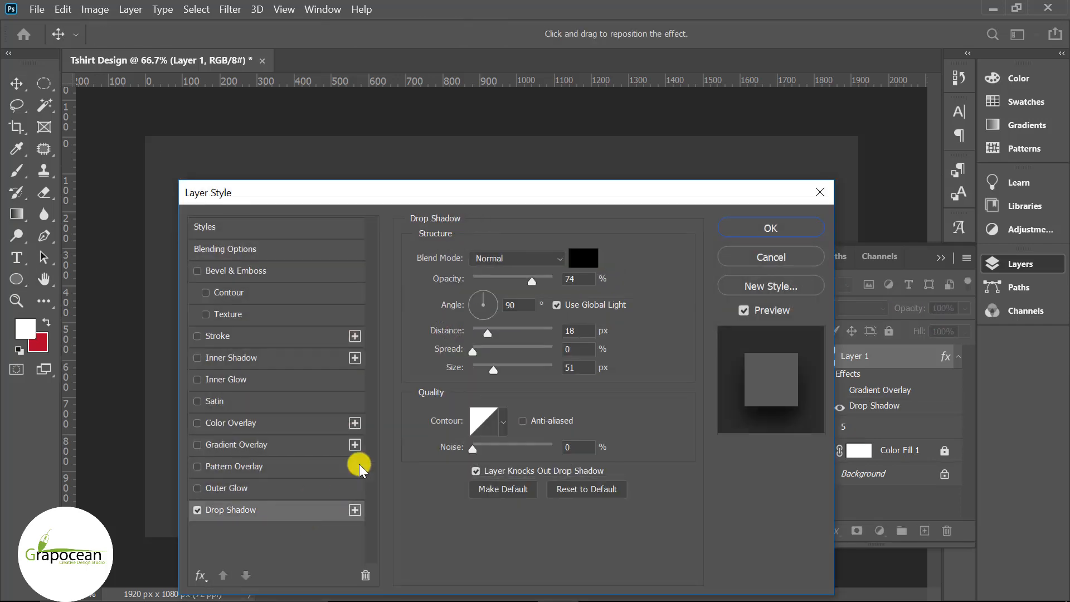
{"action": "left_click_drag", "start_coordinate": [461, 193], "coordinate": [433, 342]}
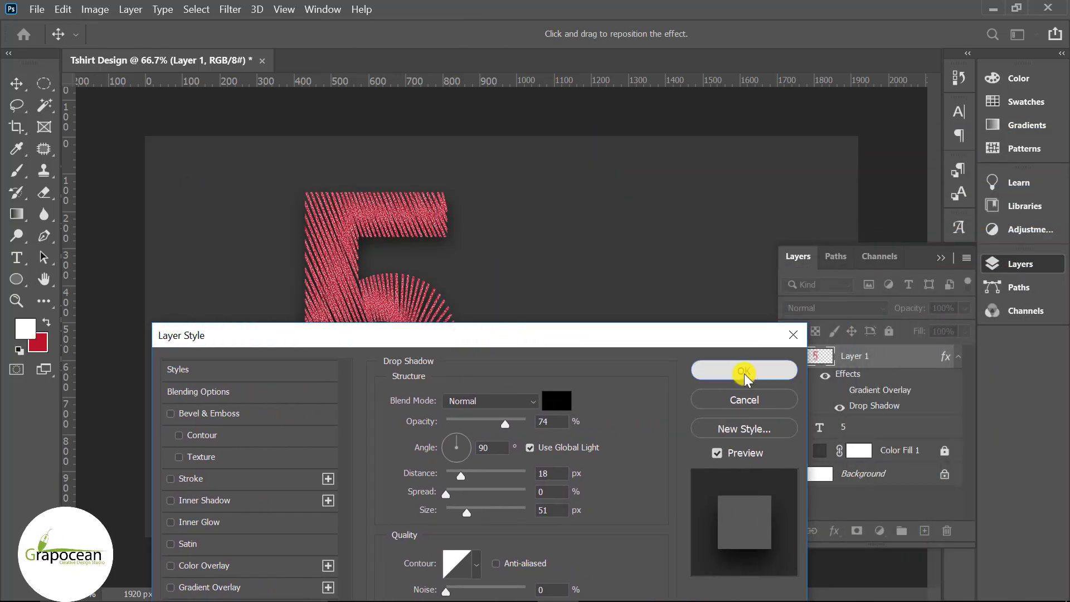
{"action": "left_click", "coordinate": [744, 372]}
Duplicate the textured 5 and place the copy directly to its right to form the number 55.
{"action": "left_click_drag", "start_coordinate": [365, 311], "coordinate": [536, 315]}
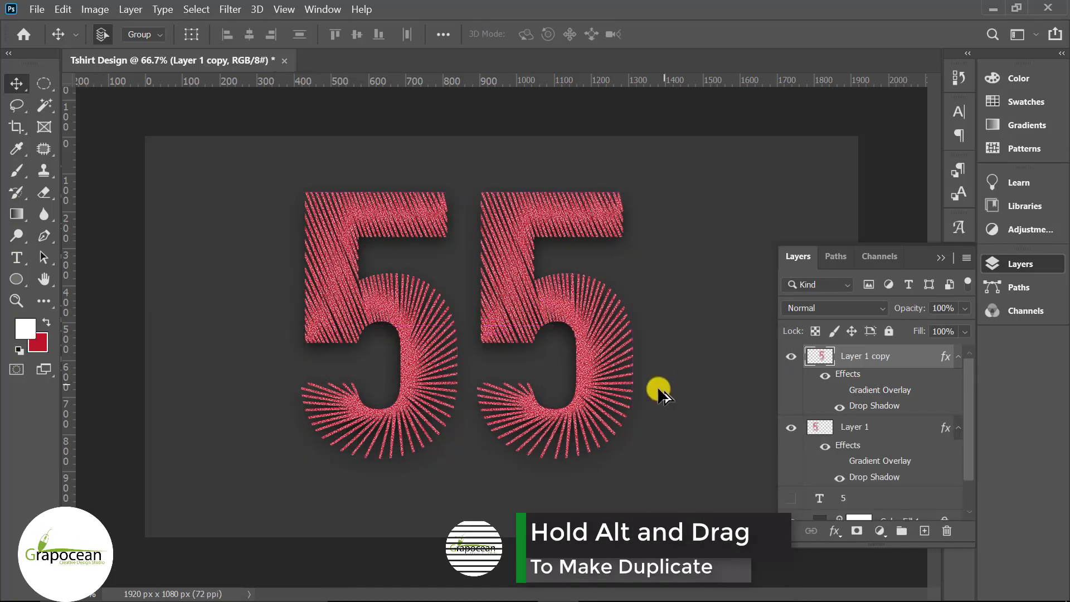
{"action": "scroll", "coordinate": [651, 405], "scroll_direction": "down", "scroll_amount": 5}
{"action": "scroll", "coordinate": [516, 376], "scroll_direction": "up", "scroll_amount": 4}
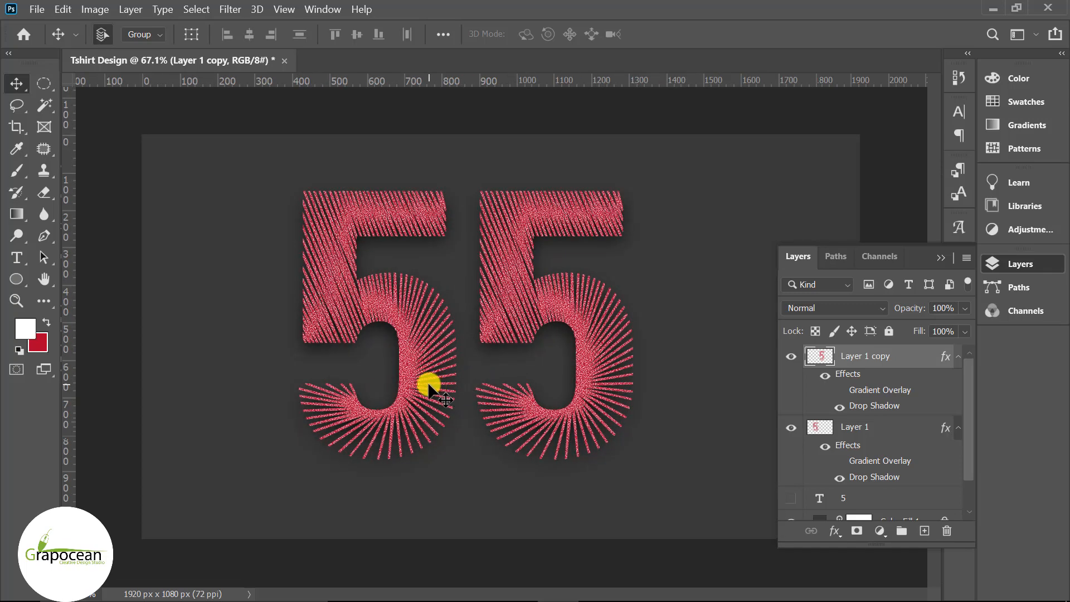
{"action": "scroll", "coordinate": [443, 390], "scroll_direction": "down", "scroll_amount": 3}
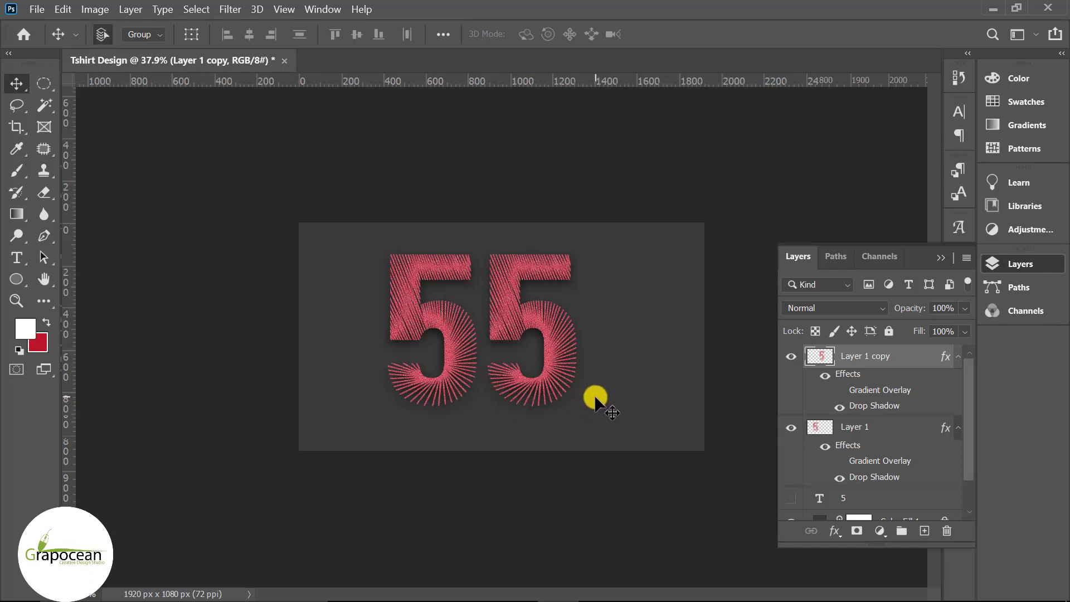
Select both 5 layers, scale them down together and position them in the canvas's upper centre.
{"action": "left_click", "coordinate": [865, 434], "text": "shift"}
{"action": "key", "text": "ctrl+t"}
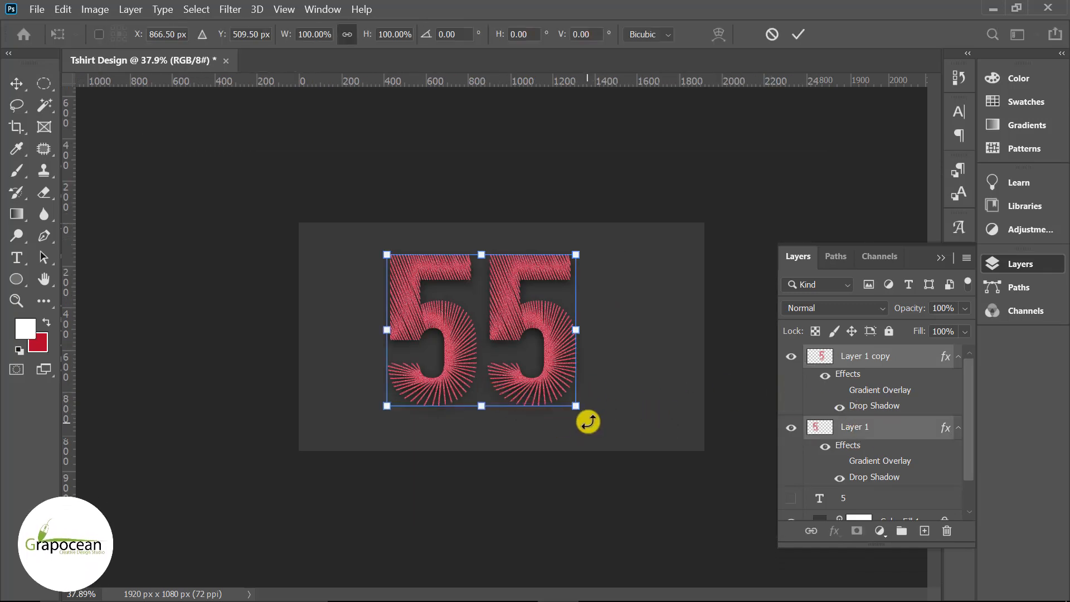
{"action": "left_click_drag", "start_coordinate": [584, 416], "coordinate": [532, 401]}
{"action": "left_click_drag", "start_coordinate": [524, 312], "coordinate": [534, 286]}
{"action": "left_click", "coordinate": [798, 34]}
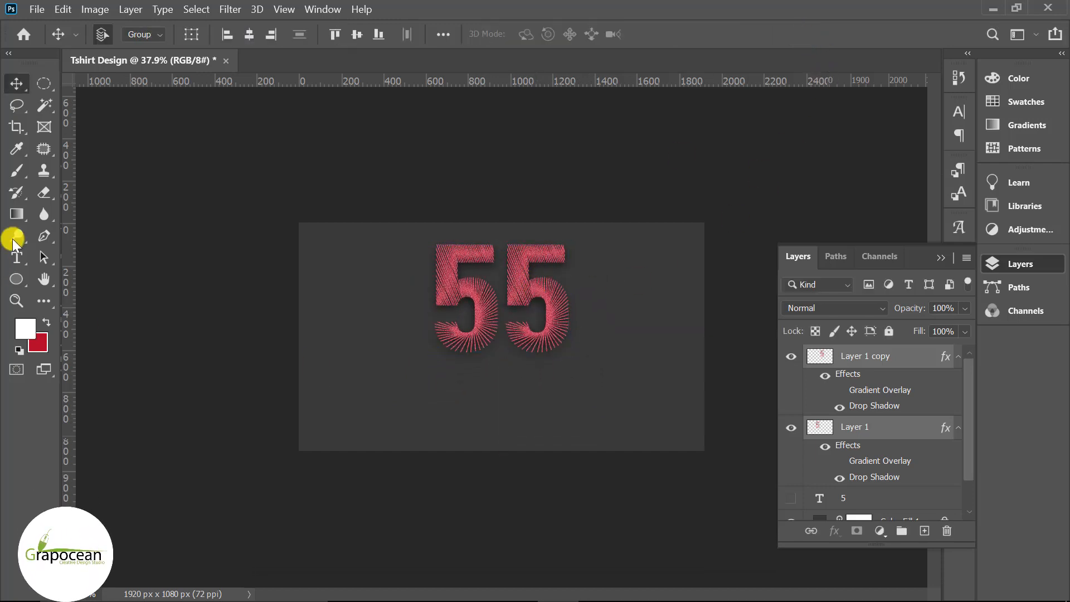
Add the text "The" in black Akrobat Black at 880 pt on a new layer above the 5 layers.
{"action": "left_click", "coordinate": [17, 257]}
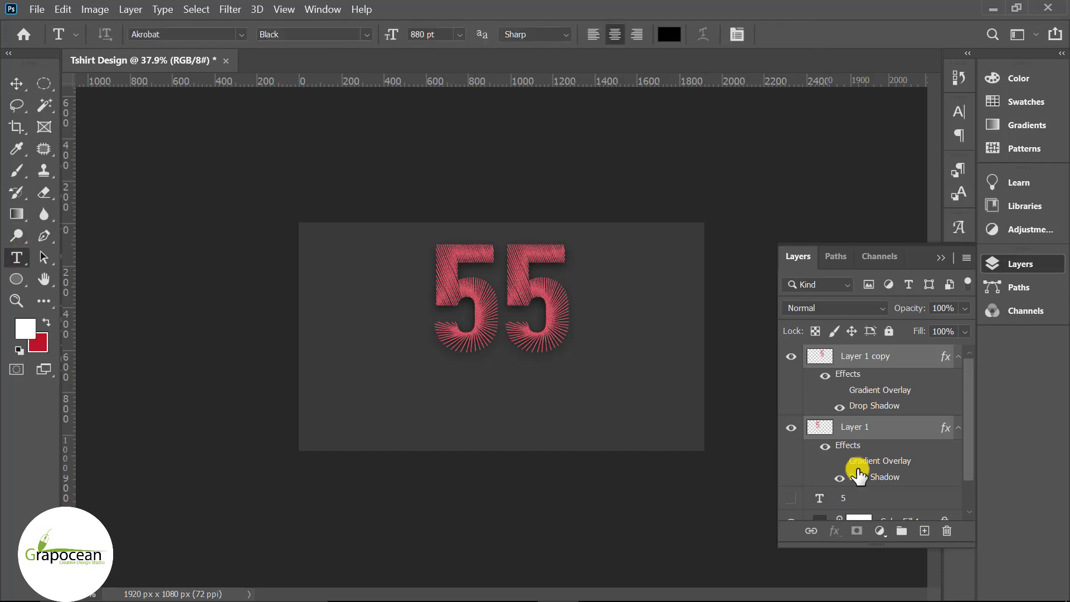
{"action": "left_click", "coordinate": [924, 531]}
{"action": "left_click", "coordinate": [499, 400]}
{"action": "type", "text": "The"}
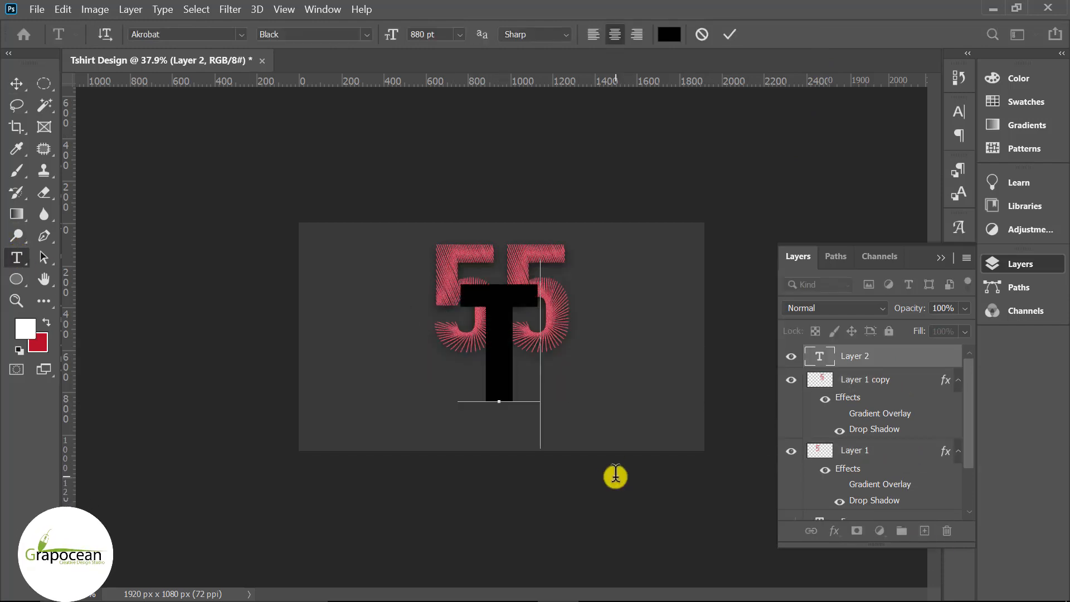
{"action": "key", "text": "ctrl+minus"}
{"action": "left_click", "coordinate": [729, 34]}
{"action": "key", "text": "ctrl+plus"}
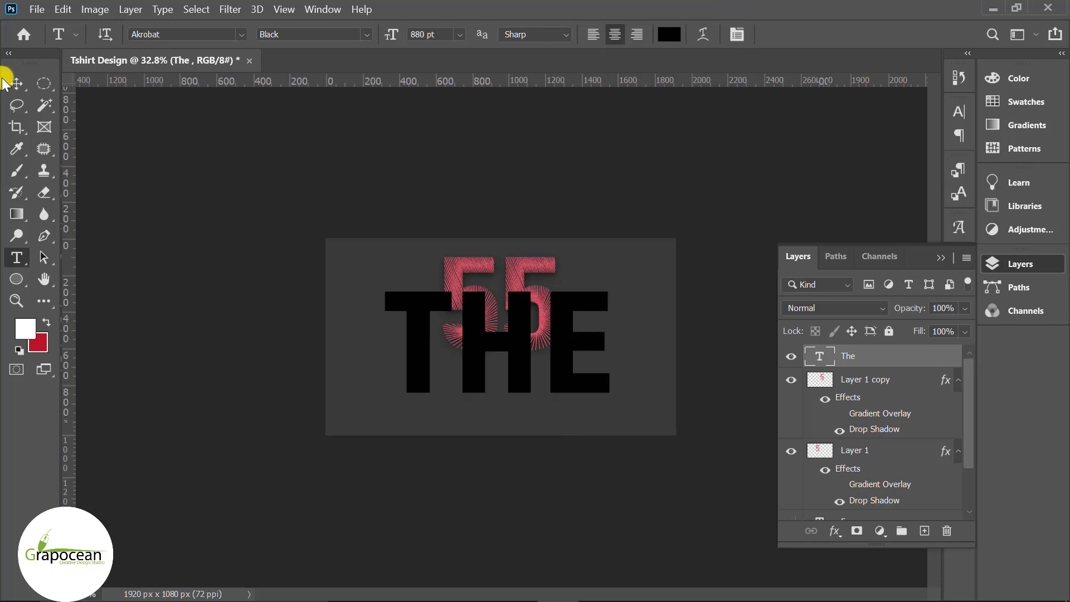
Scale the "The" text to 48.40% and place it directly beneath the number 55.
{"action": "key", "text": "v"}
{"action": "key", "text": "ctrl+t"}
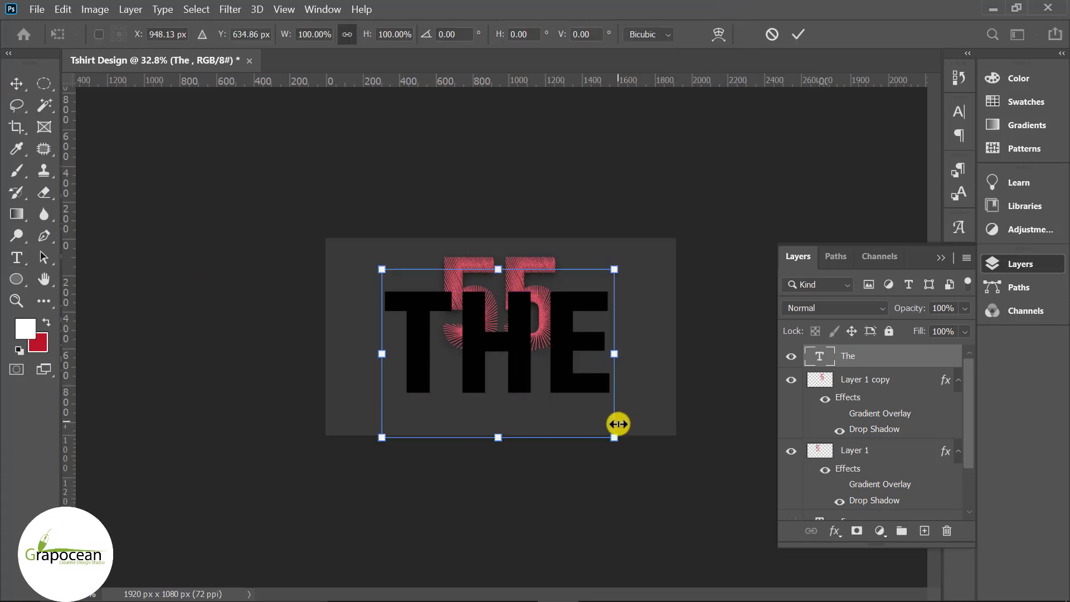
{"action": "left_click_drag", "start_coordinate": [616, 429], "coordinate": [535, 420]}
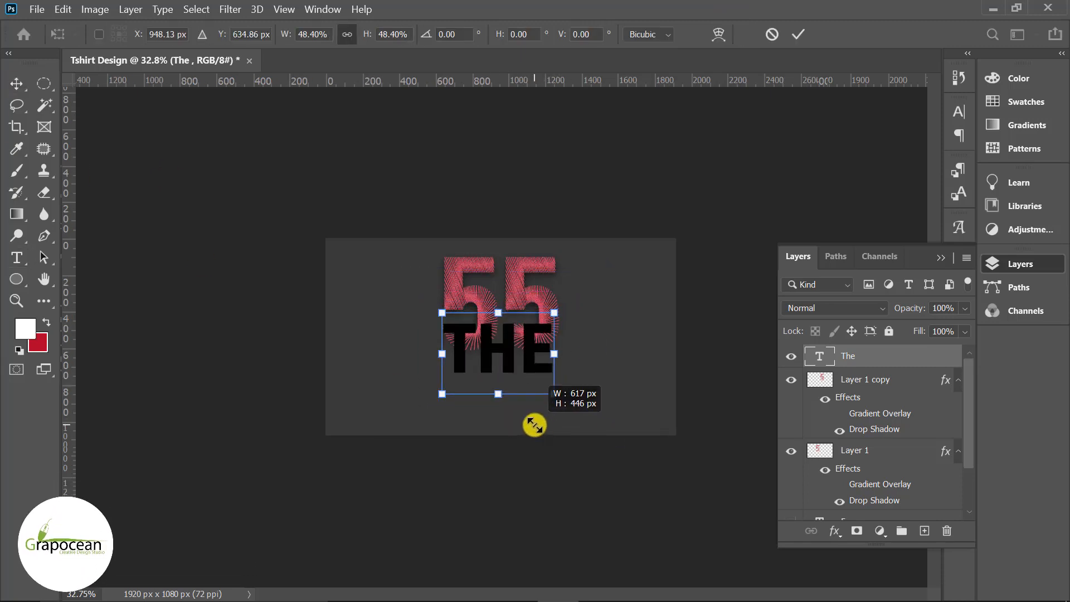
{"action": "left_click_drag", "start_coordinate": [530, 349], "coordinate": [534, 384]}
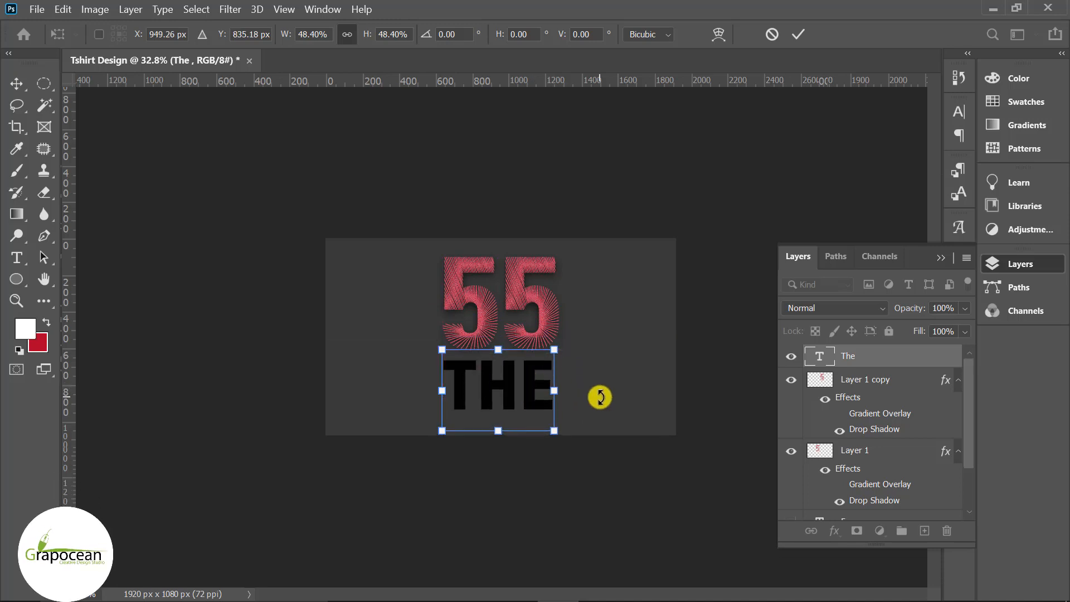
{"action": "left_click", "coordinate": [798, 34]}
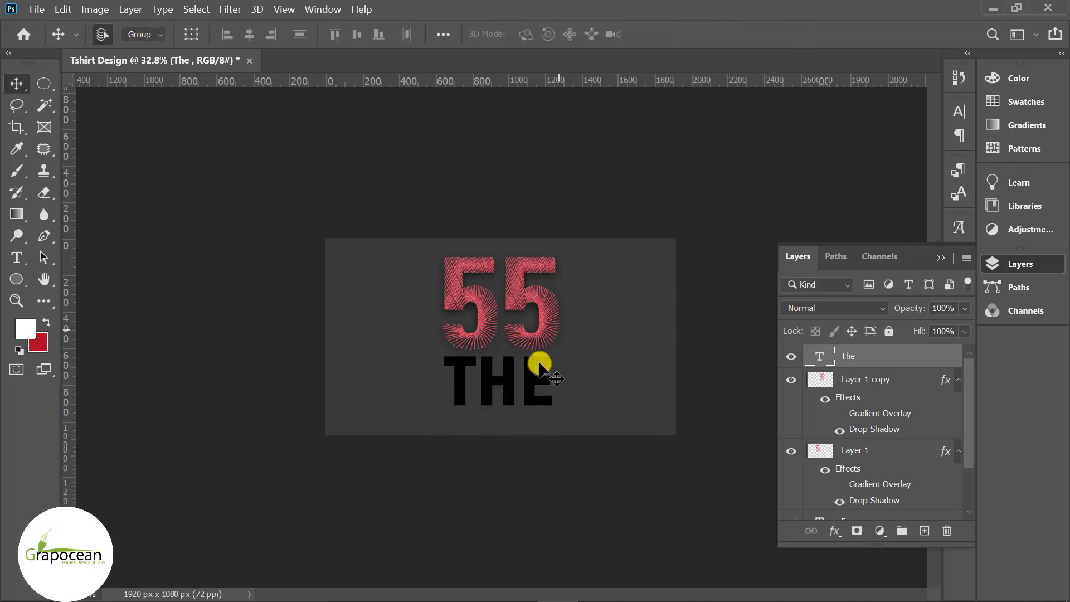
Add a new black Akrobat Black text layer reading "ultimate" at 880 pt.
{"action": "left_click", "coordinate": [17, 258]}
{"action": "left_click", "coordinate": [390, 363]}
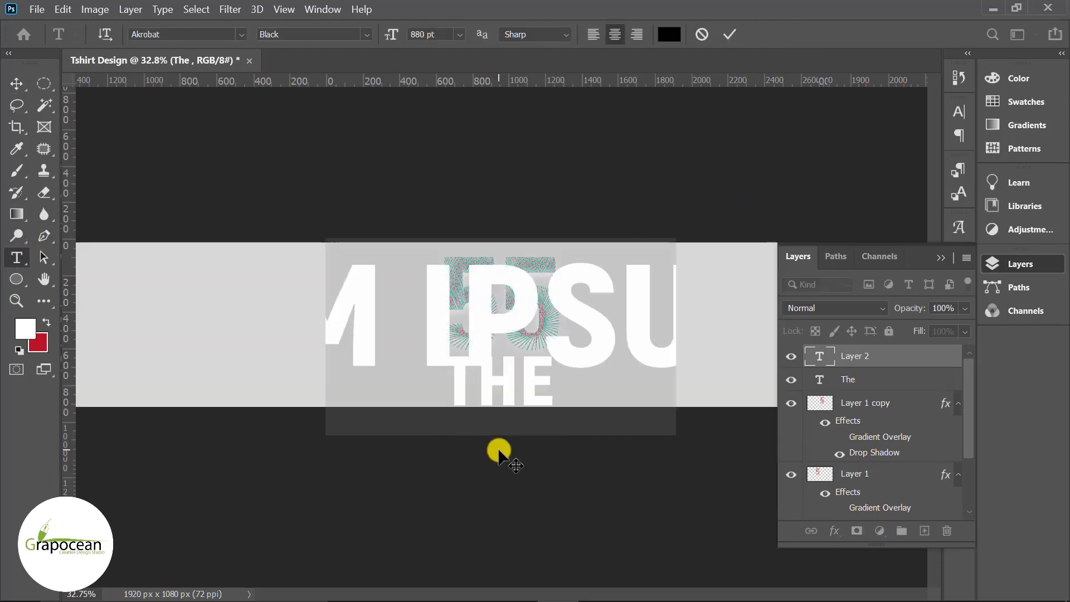
{"action": "type", "text": "ULTIMATE"}
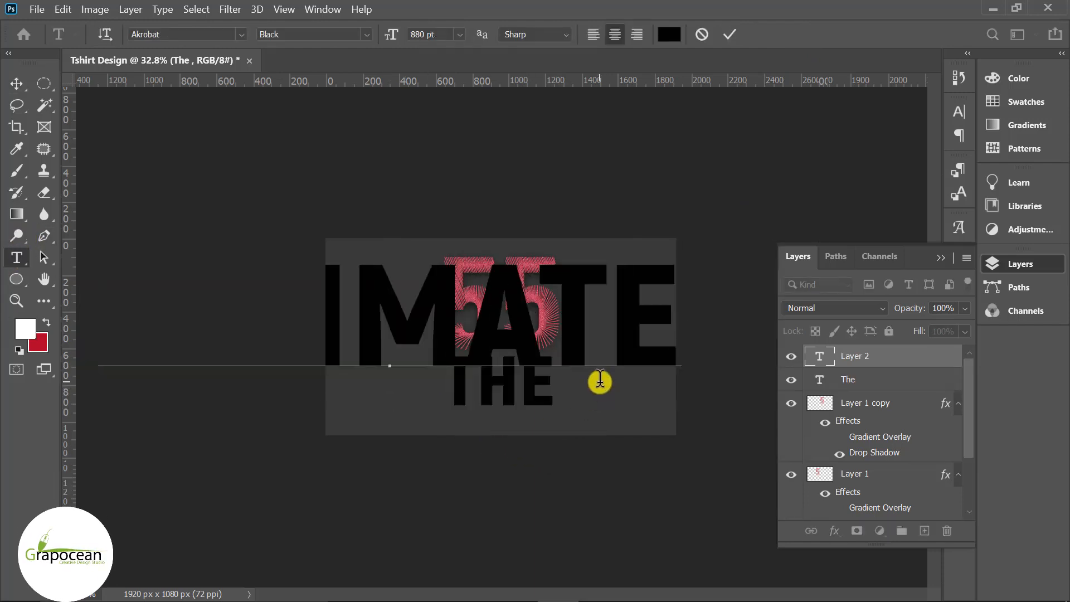
{"action": "key", "text": "ctrl+minus"}
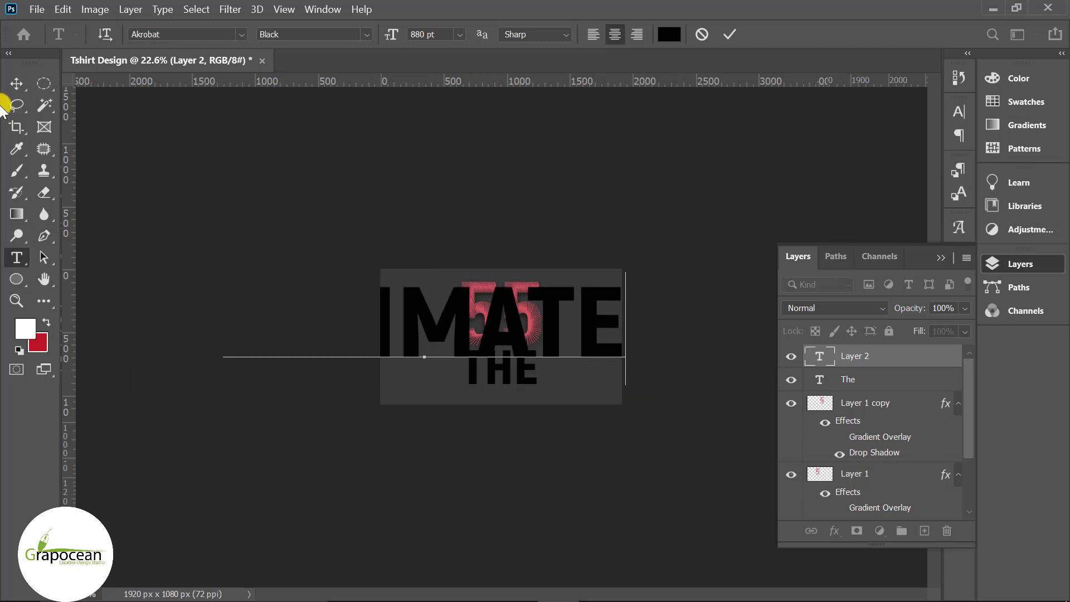
Rotate the "ultimate" text 90°, scale it down and align it vertically along the left side of 55 and THE.
{"action": "left_click", "coordinate": [34, 88]}
{"action": "left_click_drag", "start_coordinate": [564, 334], "coordinate": [602, 349]}
{"action": "key", "text": "ctrl+t"}
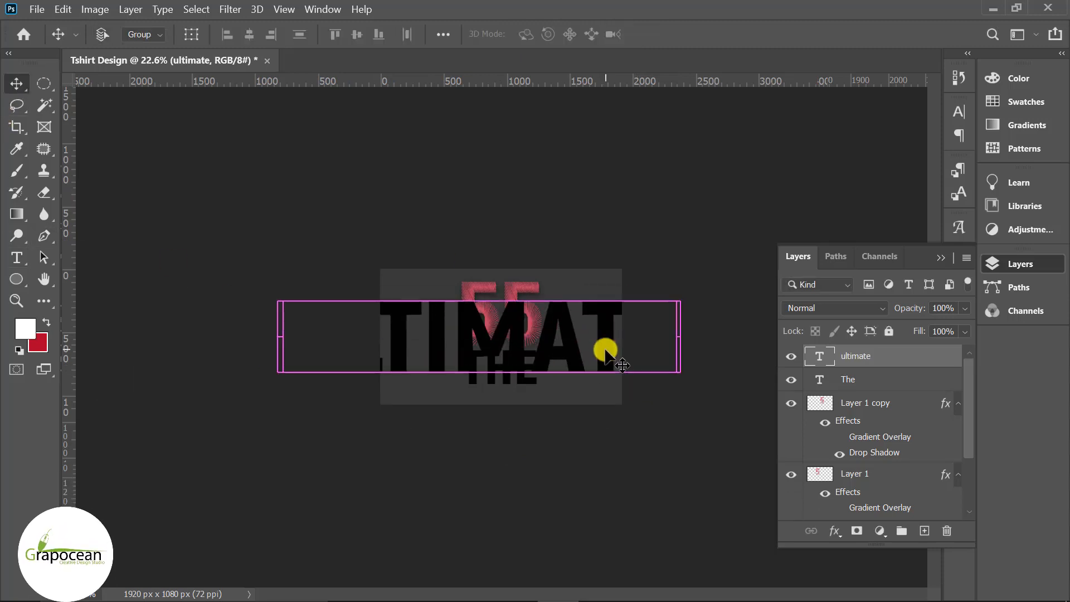
{"action": "left_click_drag", "start_coordinate": [695, 397], "coordinate": [426, 466]}
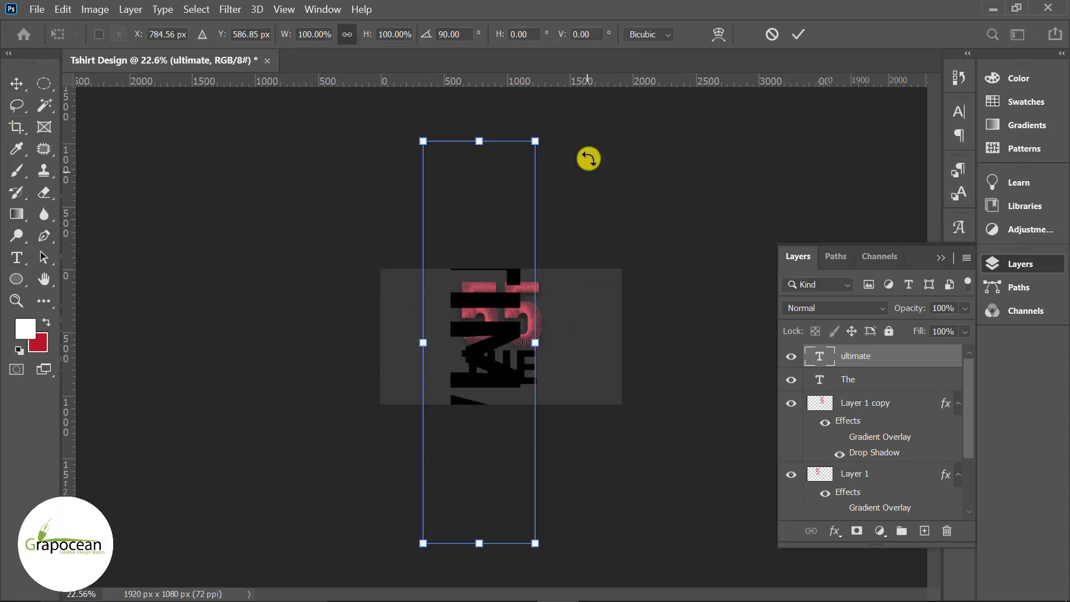
{"action": "left_click_drag", "start_coordinate": [526, 196], "coordinate": [494, 290]}
{"action": "left_click_drag", "start_coordinate": [486, 362], "coordinate": [448, 361]}
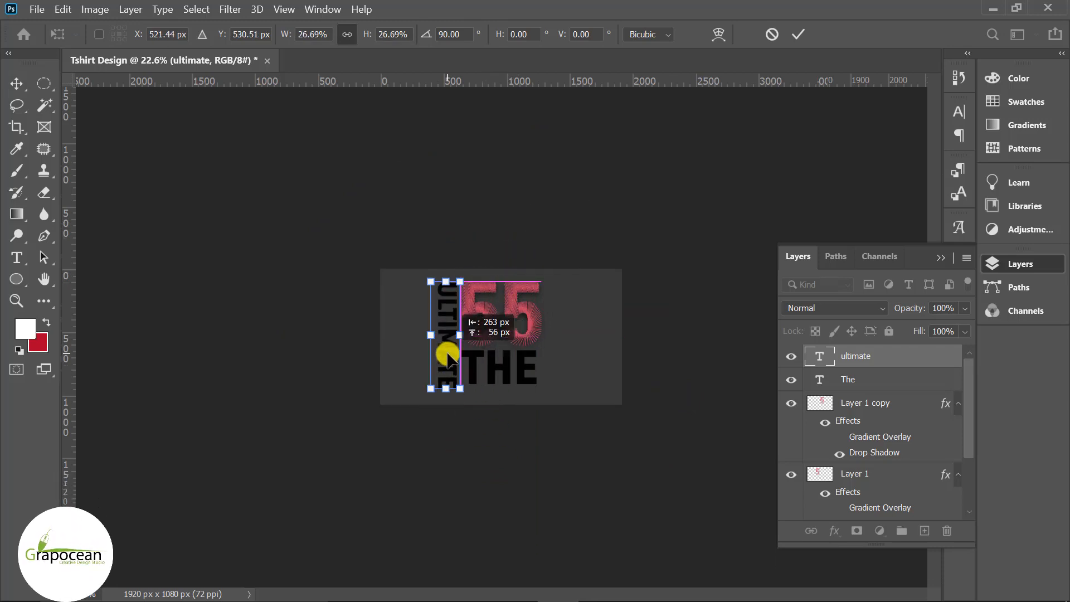
{"action": "key", "text": "ctrl+plus"}
{"action": "left_click_drag", "start_coordinate": [424, 442], "coordinate": [417, 433]}
{"action": "left_click", "coordinate": [807, 42]}
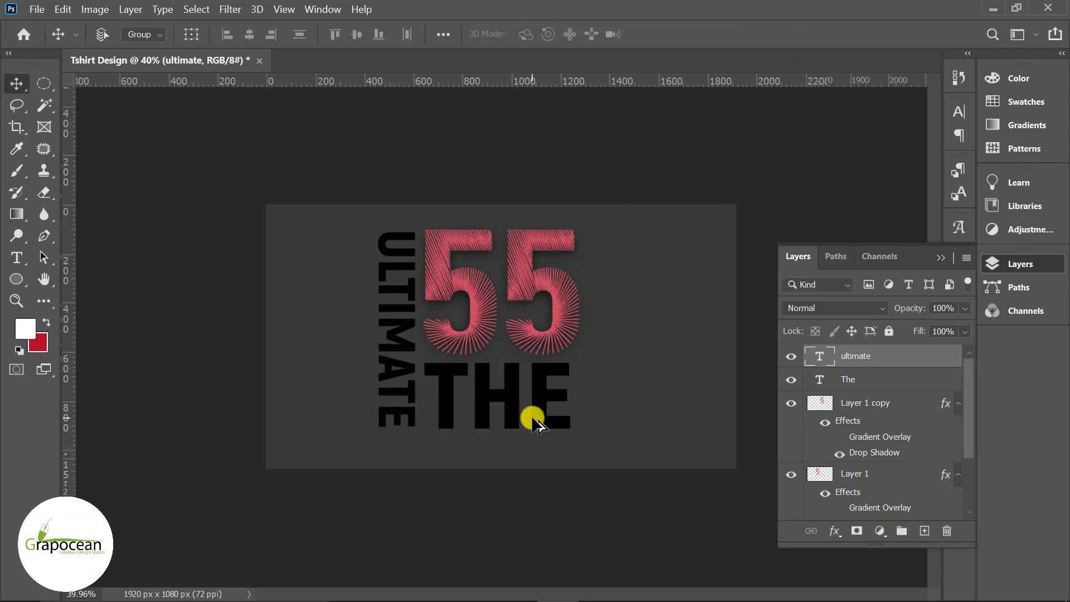
{"action": "key", "text": "ctrl+minus"}
{"action": "key", "text": "ctrl+plus"}
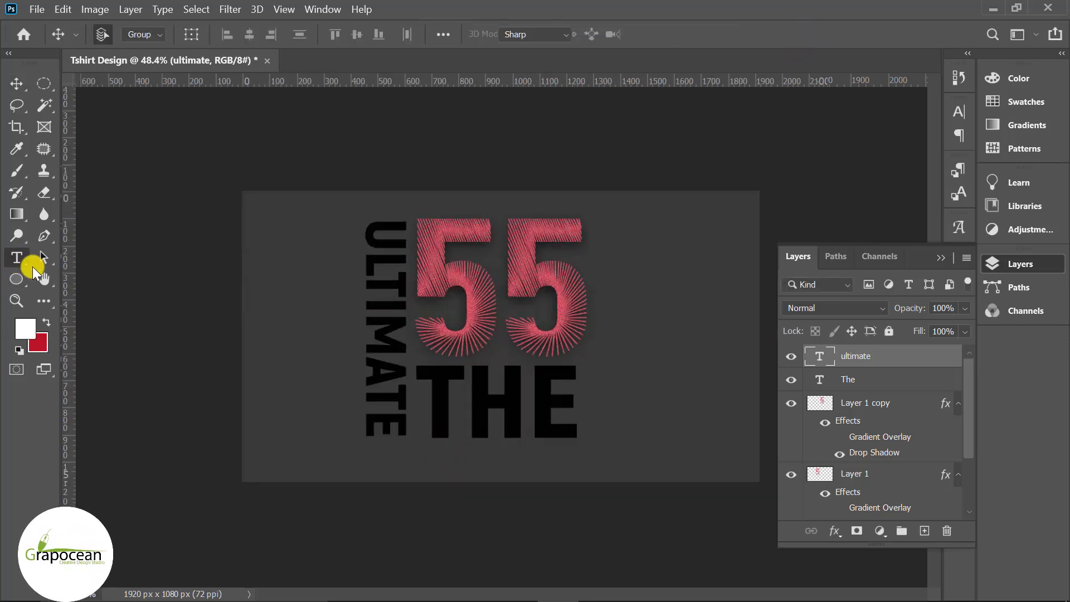
{"action": "left_click", "coordinate": [33, 266]}
{"action": "left_click", "coordinate": [434, 468]}
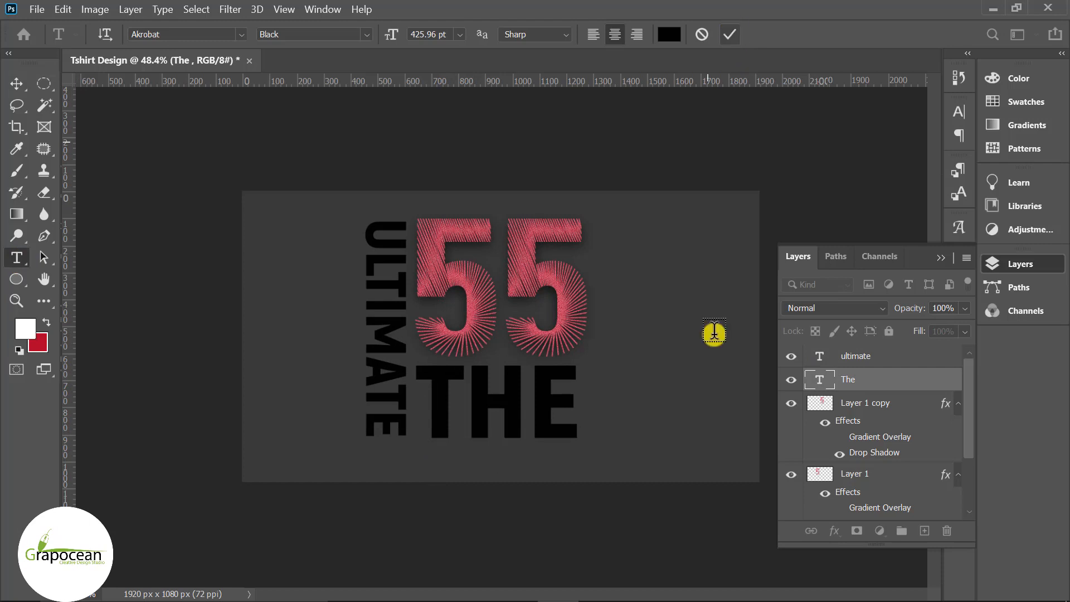
{"action": "key", "text": "ctrl+Return"}
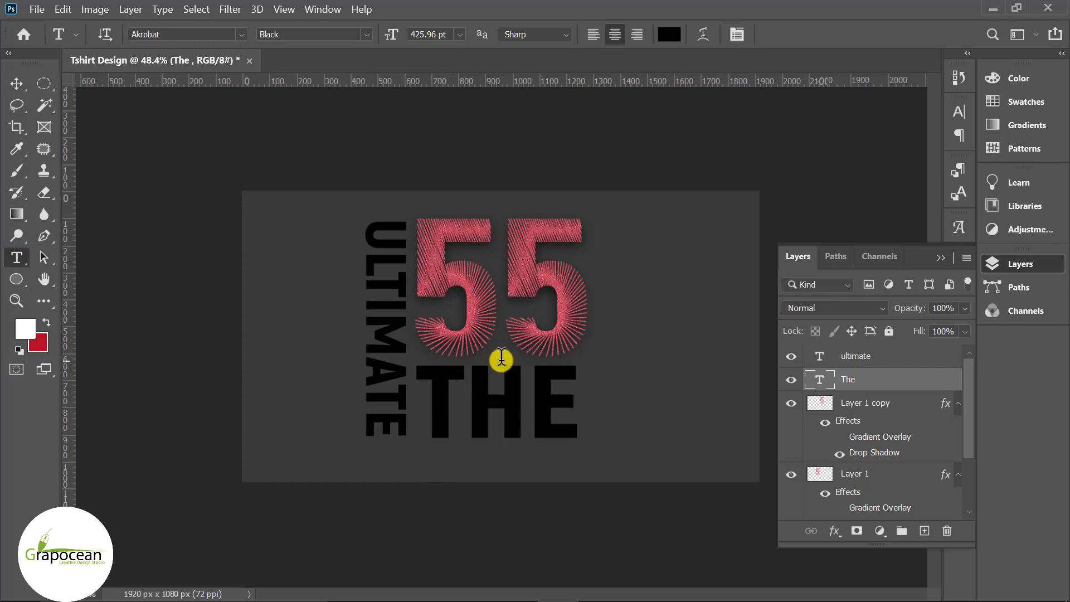
Extend the canvas height to 2000 pixels downward, anchoring the existing artwork at the top centre.
{"action": "left_click", "coordinate": [97, 14]}
{"action": "left_click", "coordinate": [140, 138]}
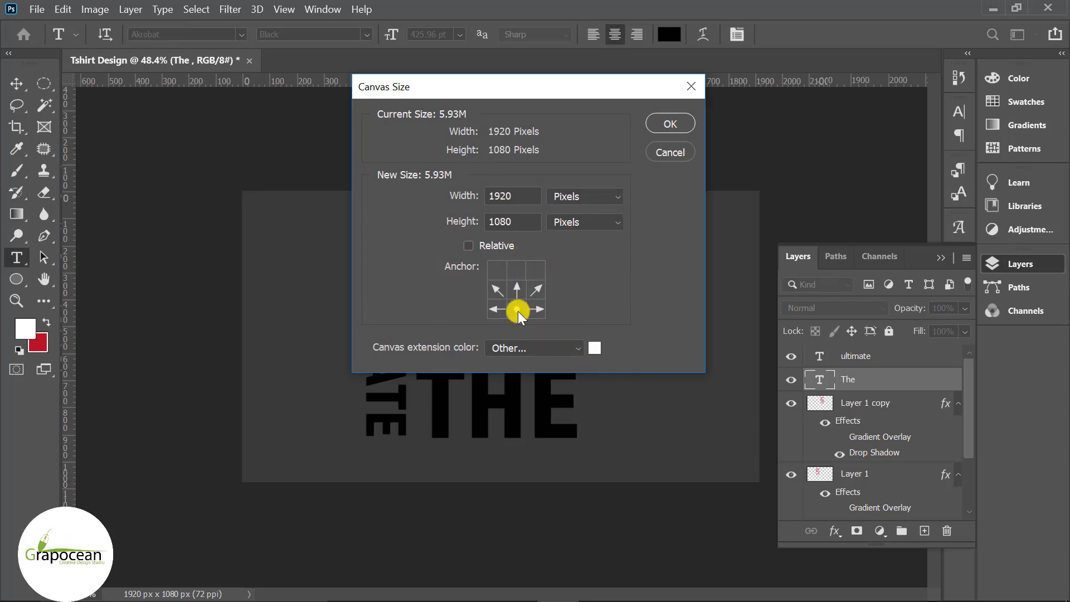
{"action": "left_click", "coordinate": [518, 271]}
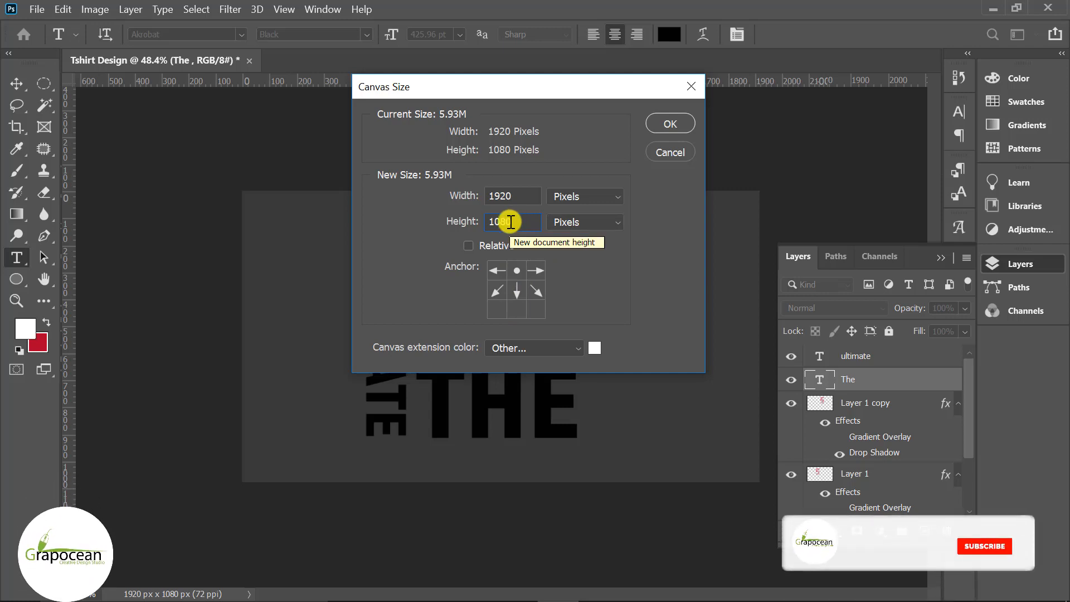
{"action": "key", "text": "BackSpace"}
{"action": "key", "text": "BackSpace"}
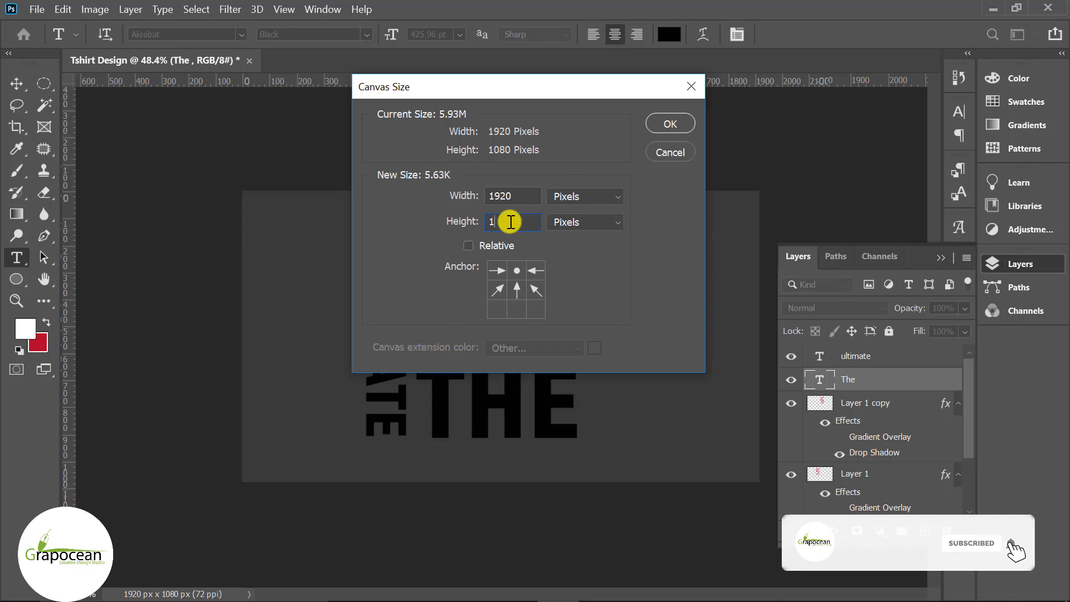
{"action": "type", "text": "2"}
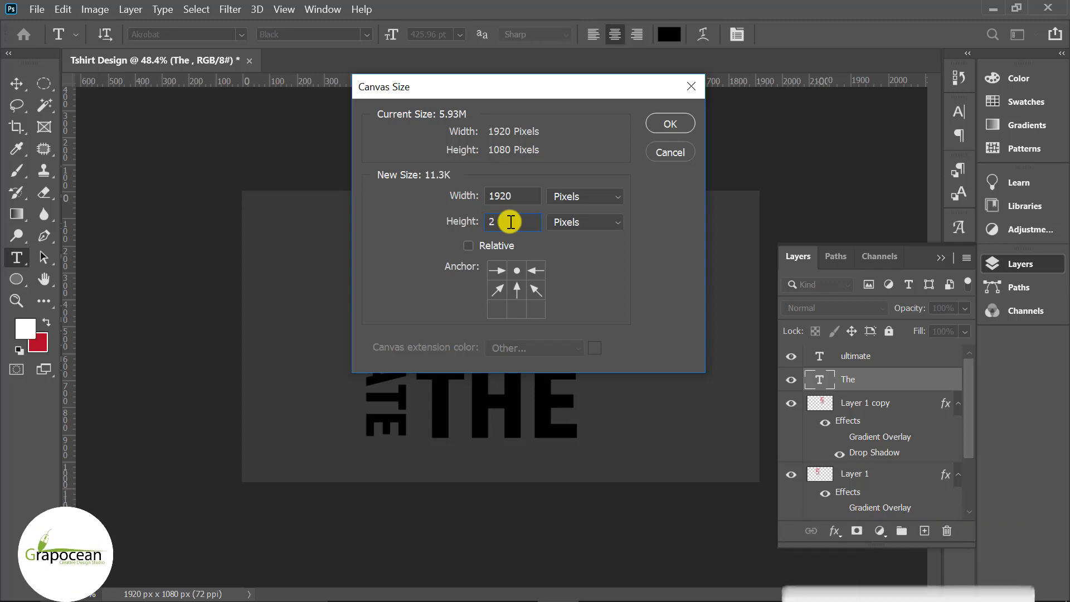
{"action": "type", "text": "0000"}
{"action": "key", "text": "Return"}
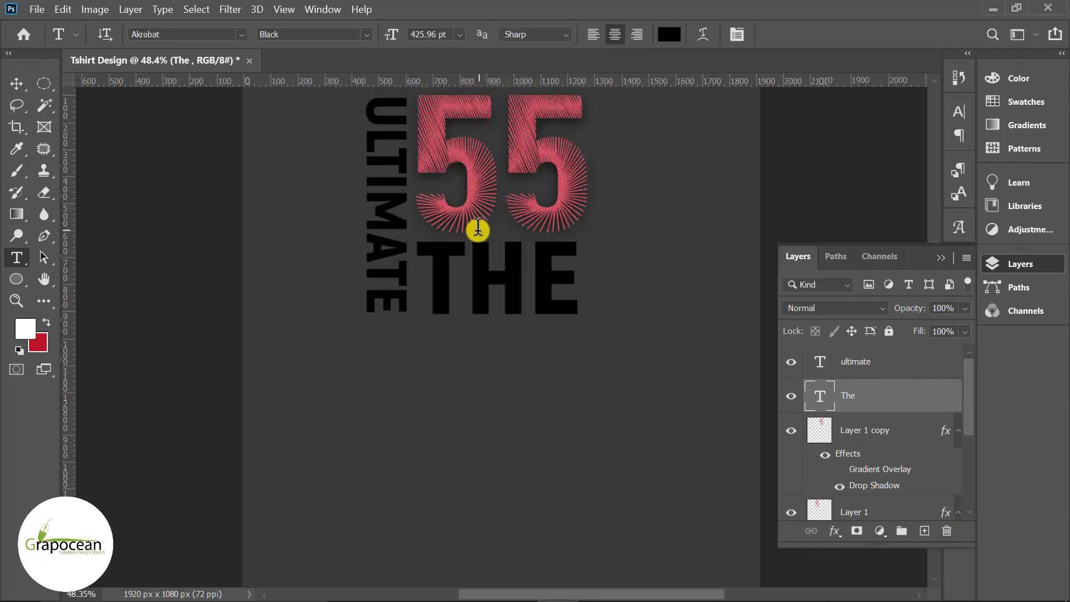
Add a new black Akrobat Black text layer reading "Number" at 880 pt below THE.
{"action": "key", "text": "ctrl+0"}
{"action": "key", "text": "ctrl+minus"}
{"action": "left_click", "coordinate": [22, 87]}
{"action": "key", "text": "ctrl+plus"}
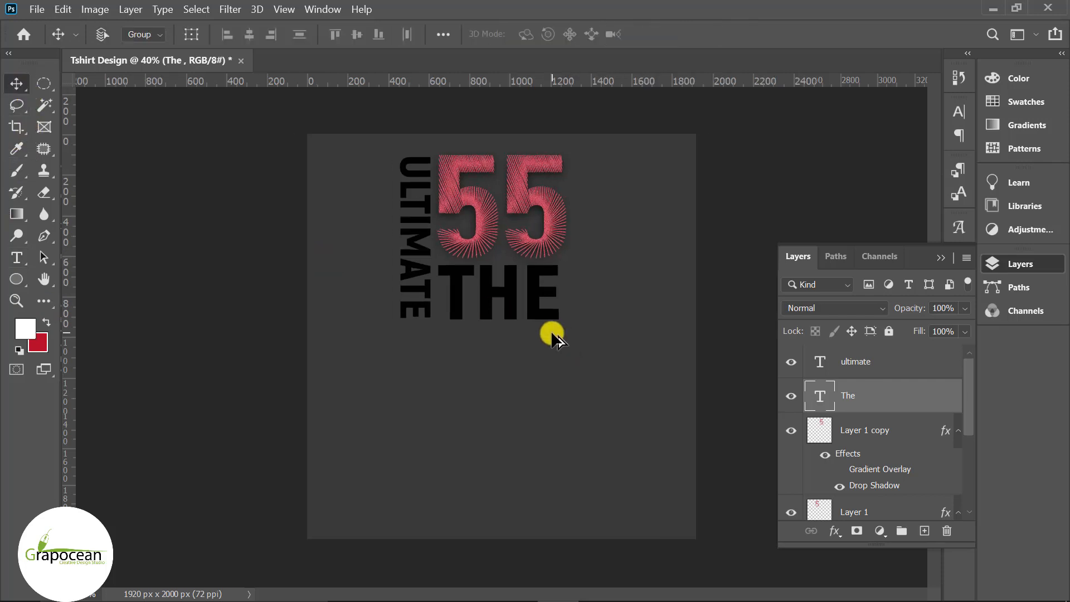
{"action": "key", "text": "t"}
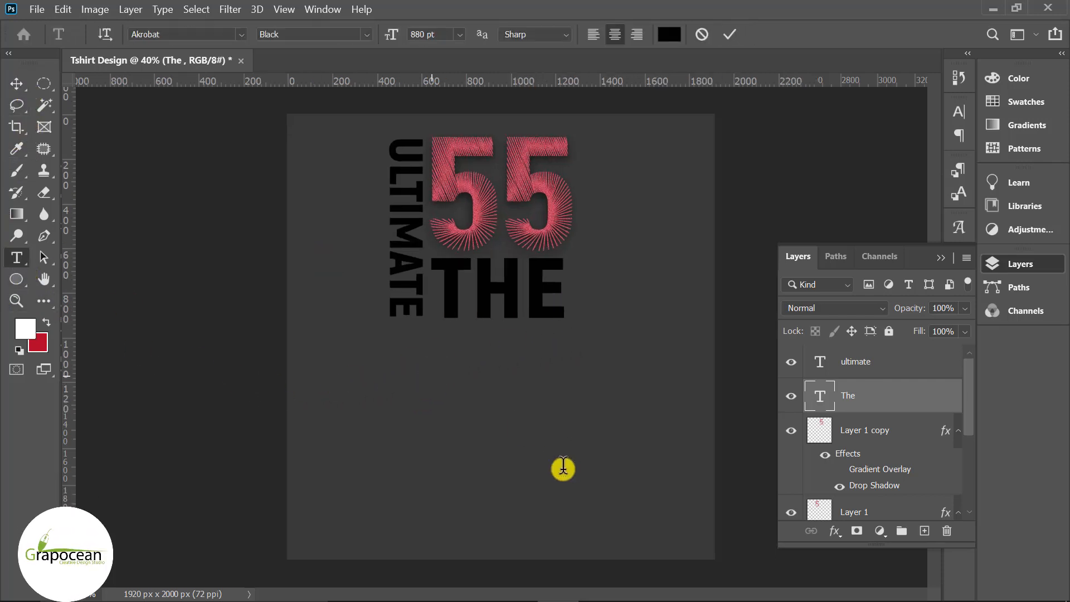
{"action": "left_click", "coordinate": [430, 374]}
{"action": "type", "text": "NUM"}
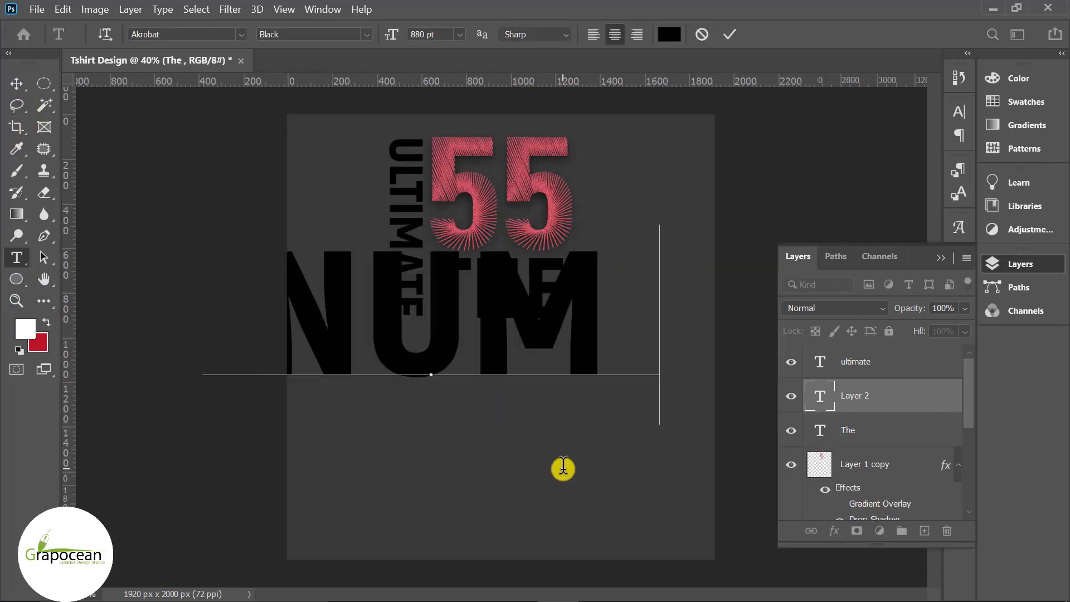
{"action": "type", "text": "BER"}
{"action": "key", "text": "ctrl+minus"}
{"action": "key", "text": "ctrl+minus"}
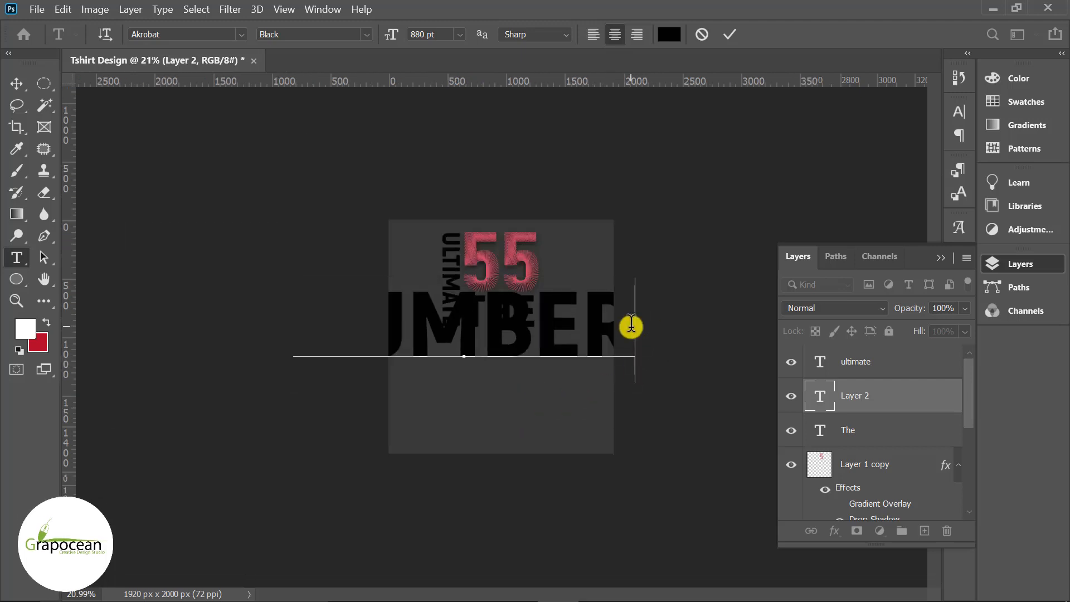
Reduce the "Number" text to 279 pt and move it directly beneath ULTIMATE and THE.
{"action": "left_click_drag", "start_coordinate": [632, 326], "coordinate": [1, 301]}
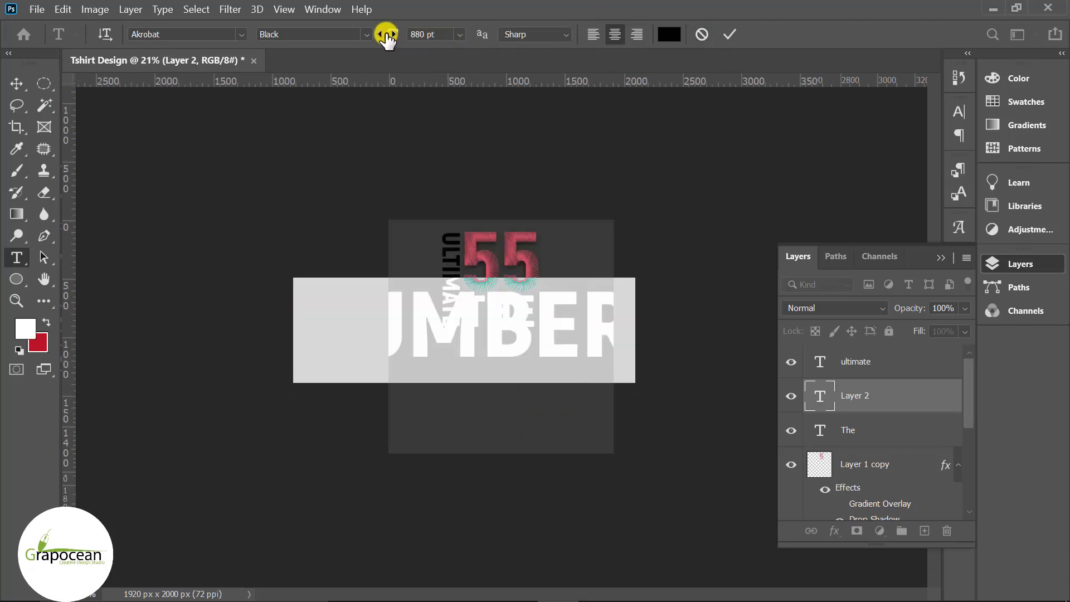
{"action": "left_click_drag", "start_coordinate": [386, 36], "coordinate": [7, 128]}
{"action": "left_click_drag", "start_coordinate": [386, 33], "coordinate": [272, 47]}
{"action": "left_click", "coordinate": [18, 83]}
{"action": "left_click_drag", "start_coordinate": [485, 353], "coordinate": [513, 341]}
Narrow the "Number" text to about 88% width so its right edge lines up with THE above.
{"action": "scroll", "coordinate": [523, 393], "scroll_direction": "up", "scroll_amount": 5}
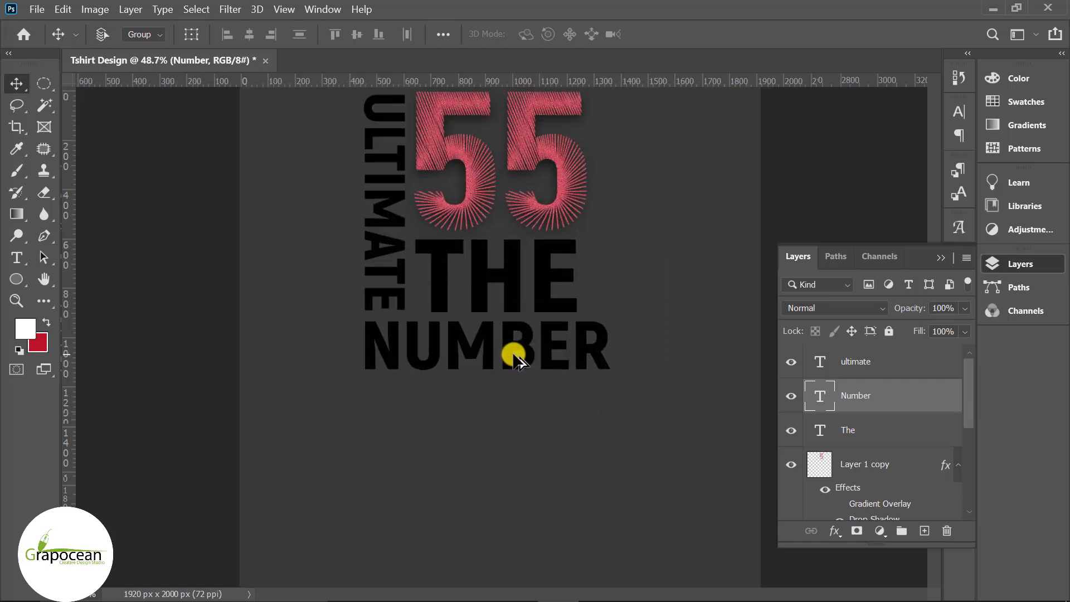
{"action": "key", "text": "ctrl+t"}
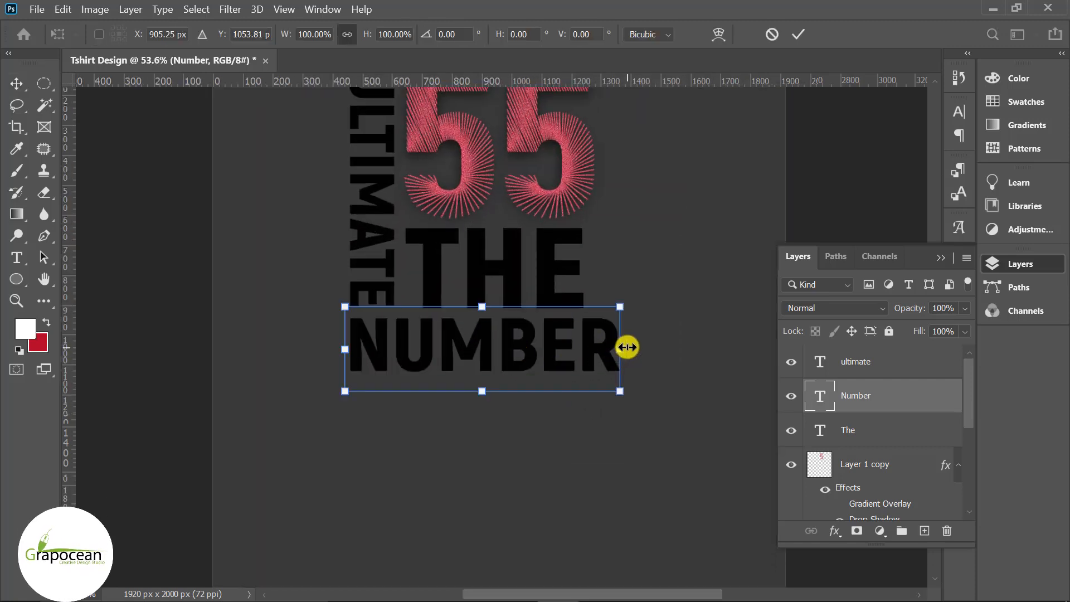
{"action": "left_click_drag", "start_coordinate": [624, 349], "coordinate": [592, 350]}
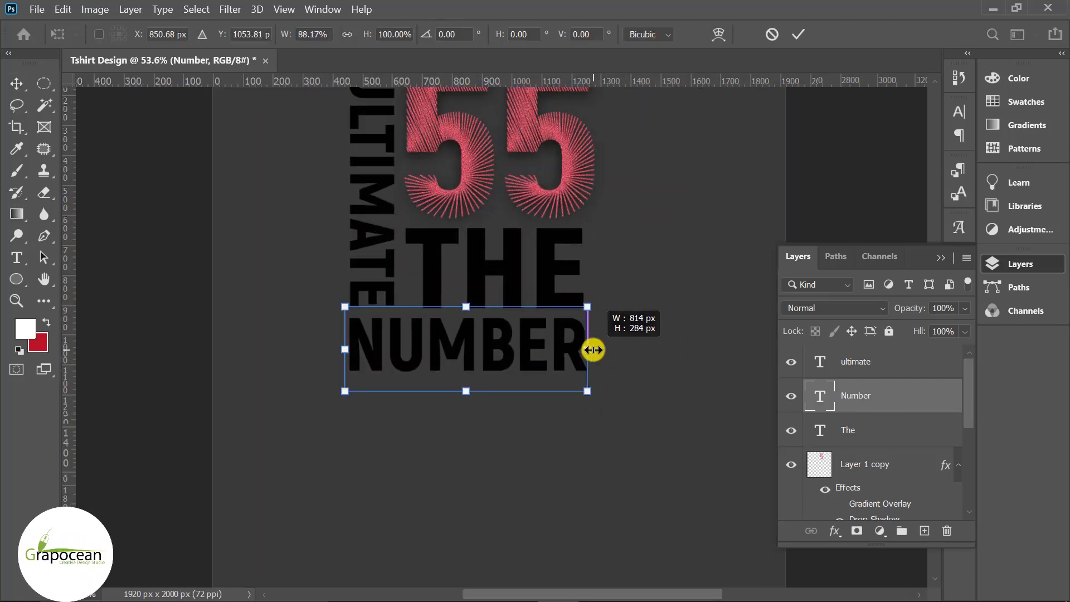
{"action": "left_click", "coordinate": [798, 34]}
{"action": "scroll", "coordinate": [625, 413], "scroll_direction": "down", "scroll_amount": 3}
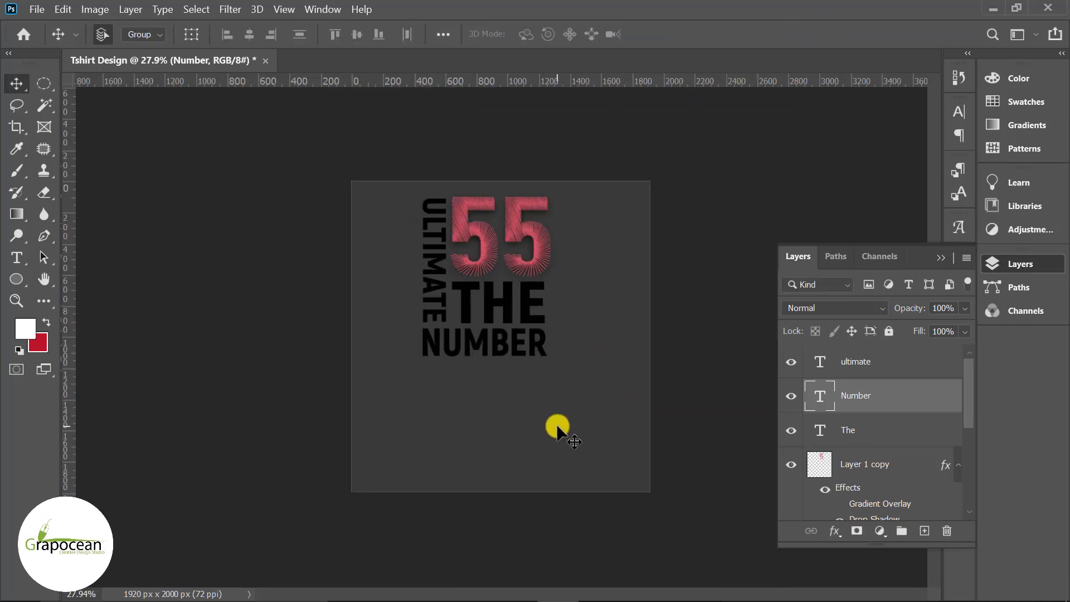
Change the font of the "Number" text to Bree Serif Regular.
{"action": "left_click", "coordinate": [16, 257]}
{"action": "double_click", "coordinate": [424, 340]}
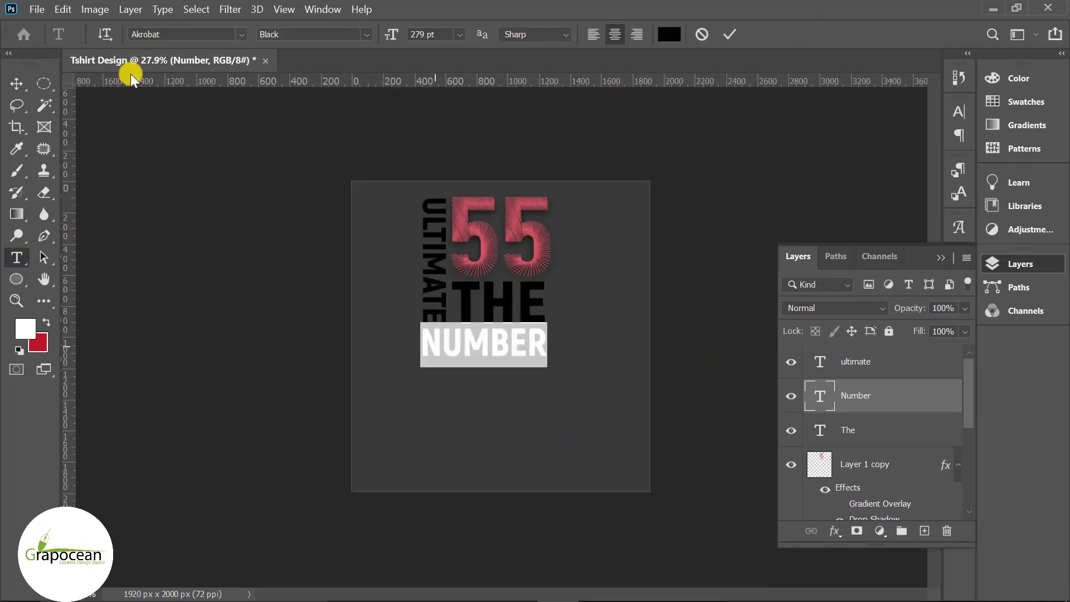
{"action": "left_click", "coordinate": [242, 33]}
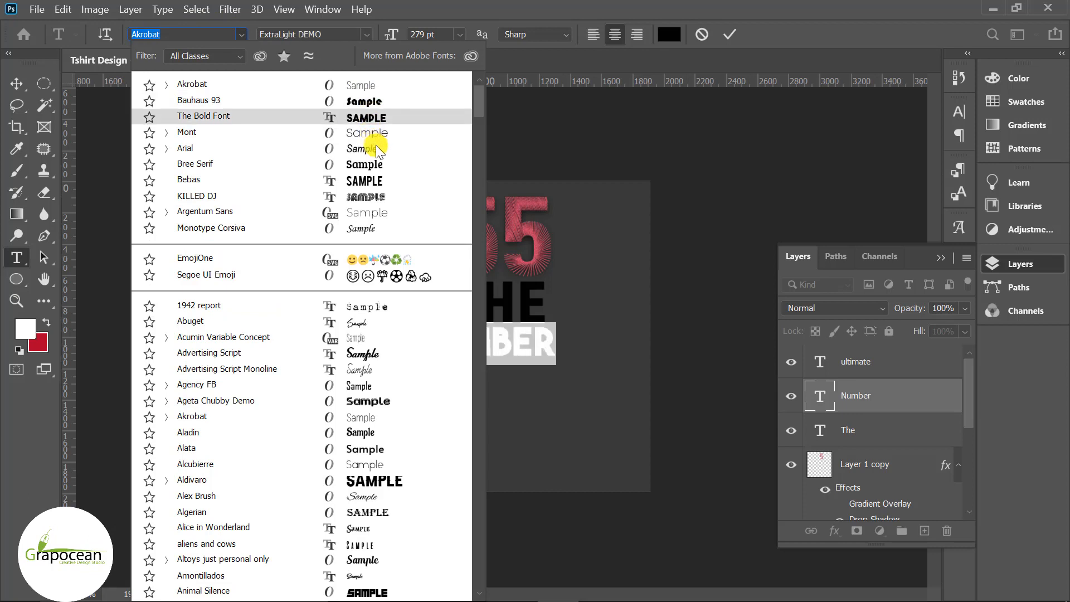
{"action": "left_click", "coordinate": [377, 164]}
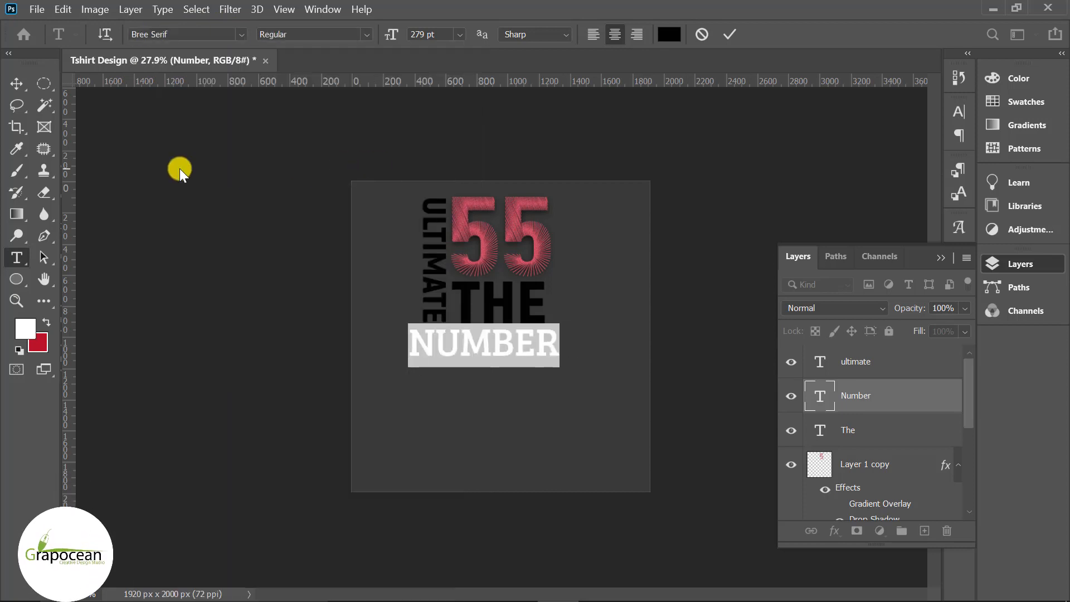
{"action": "left_click", "coordinate": [17, 89]}
Scale the "Number" text to about 85% width and 78% height and align it directly beneath ULTIMATE and THE.
{"action": "scroll", "coordinate": [525, 334], "scroll_direction": "up", "scroll_amount": 3}
{"action": "key", "text": "ctrl+t"}
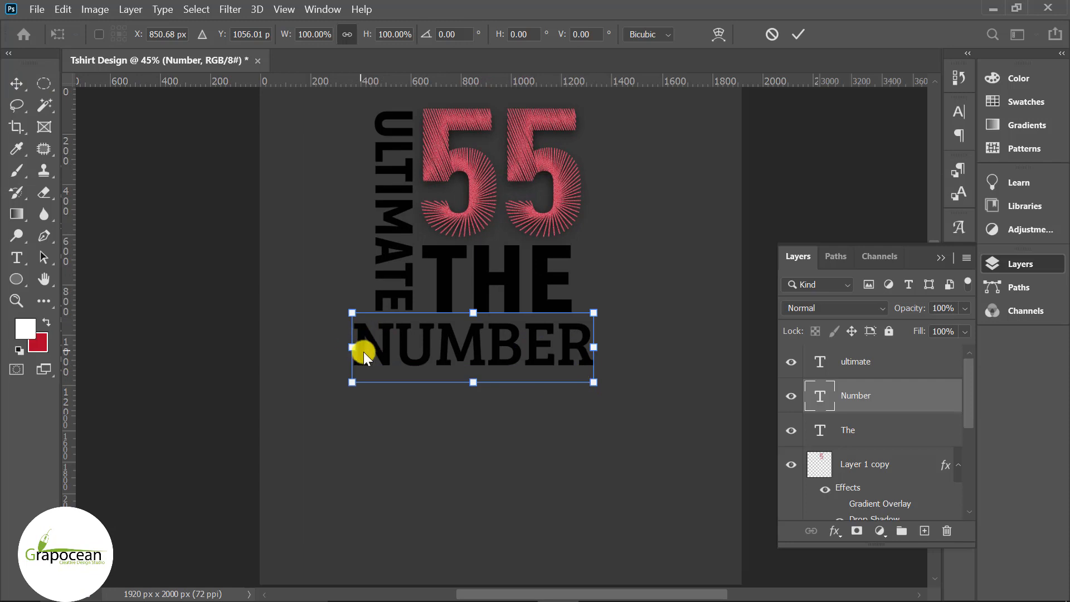
{"action": "left_click", "coordinate": [799, 35]}
{"action": "key", "text": "ctrl+t"}
{"action": "left_click_drag", "start_coordinate": [352, 348], "coordinate": [440, 346]}
{"action": "left_click_drag", "start_coordinate": [594, 384], "coordinate": [570, 377]}
{"action": "left_click_drag", "start_coordinate": [509, 351], "coordinate": [517, 349]}
{"action": "left_click_drag", "start_coordinate": [518, 348], "coordinate": [515, 348]}
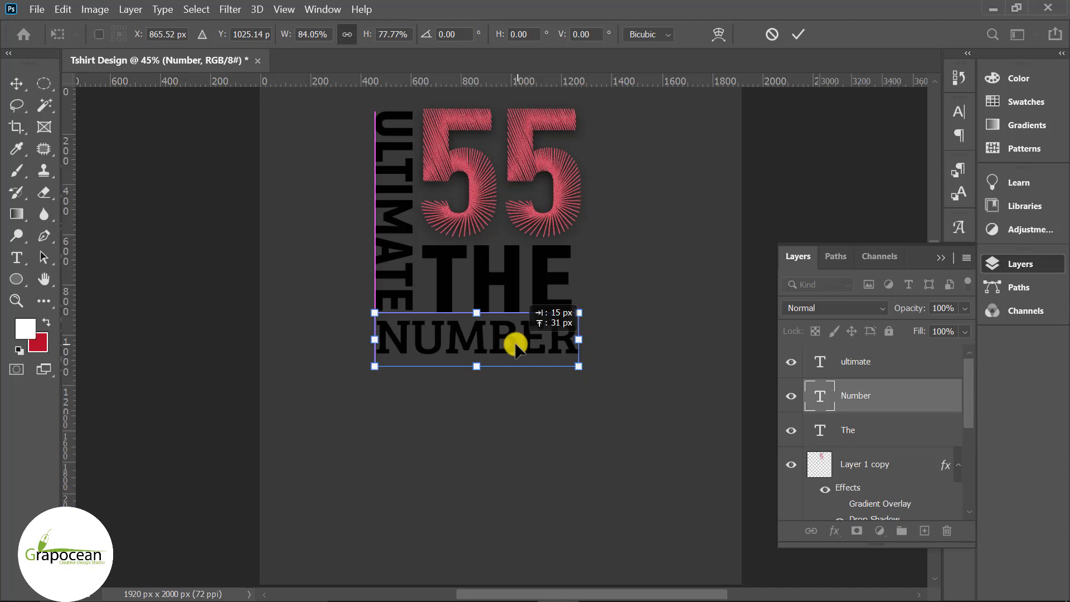
{"action": "left_click_drag", "start_coordinate": [581, 344], "coordinate": [583, 344]}
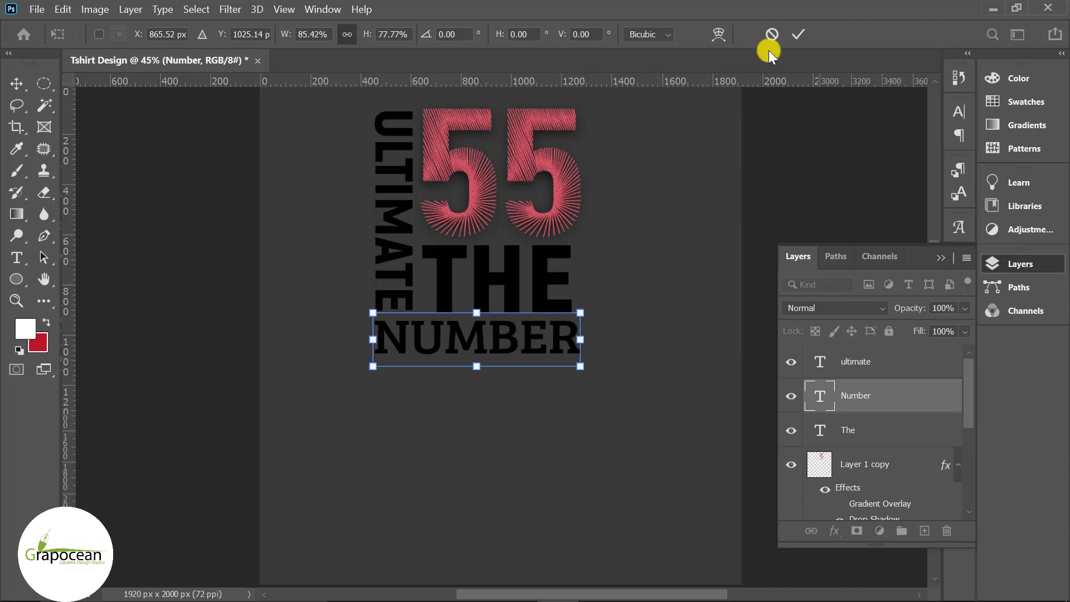
{"action": "key", "text": "Return"}
{"action": "scroll", "coordinate": [626, 433], "scroll_direction": "down", "scroll_amount": 2}
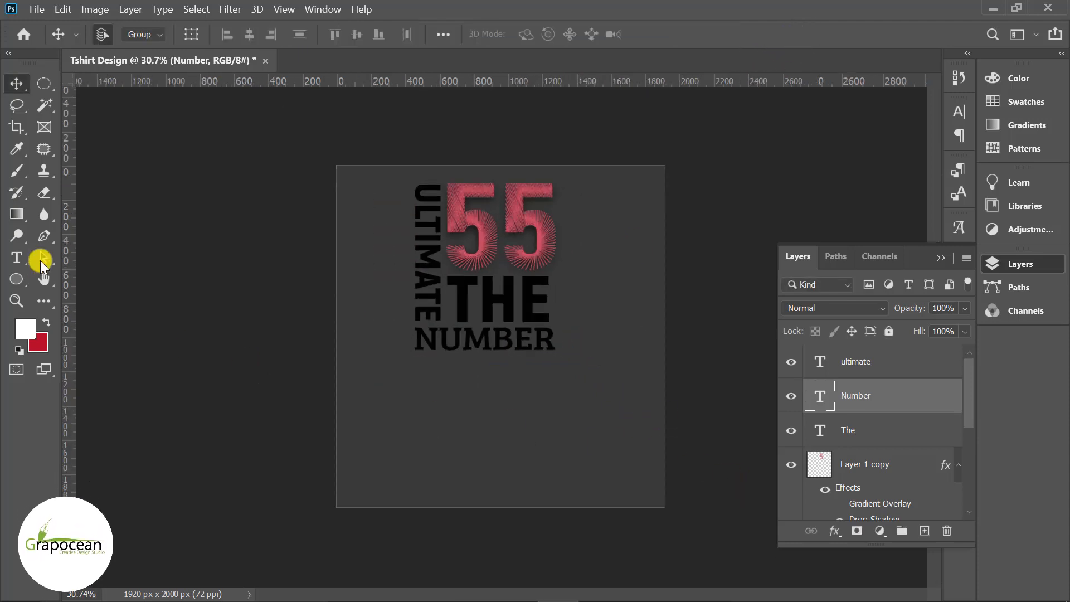
Try to change the text color of THE to white (ffffff).
{"action": "left_click", "coordinate": [24, 262]}
{"action": "left_click", "coordinate": [459, 288]}
{"action": "left_click", "coordinate": [458, 304]}
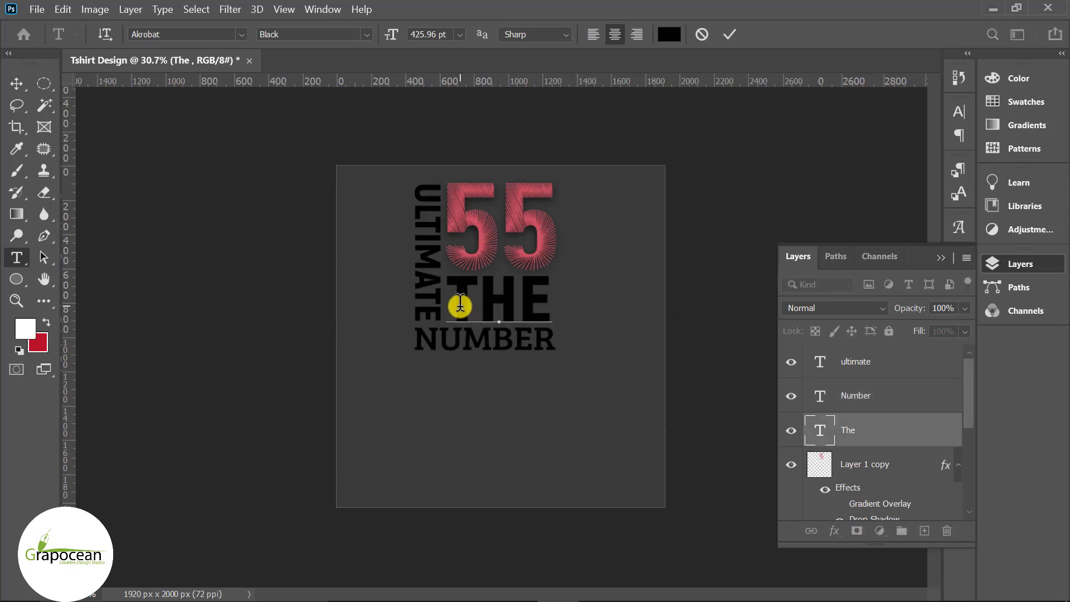
{"action": "left_click", "coordinate": [474, 291]}
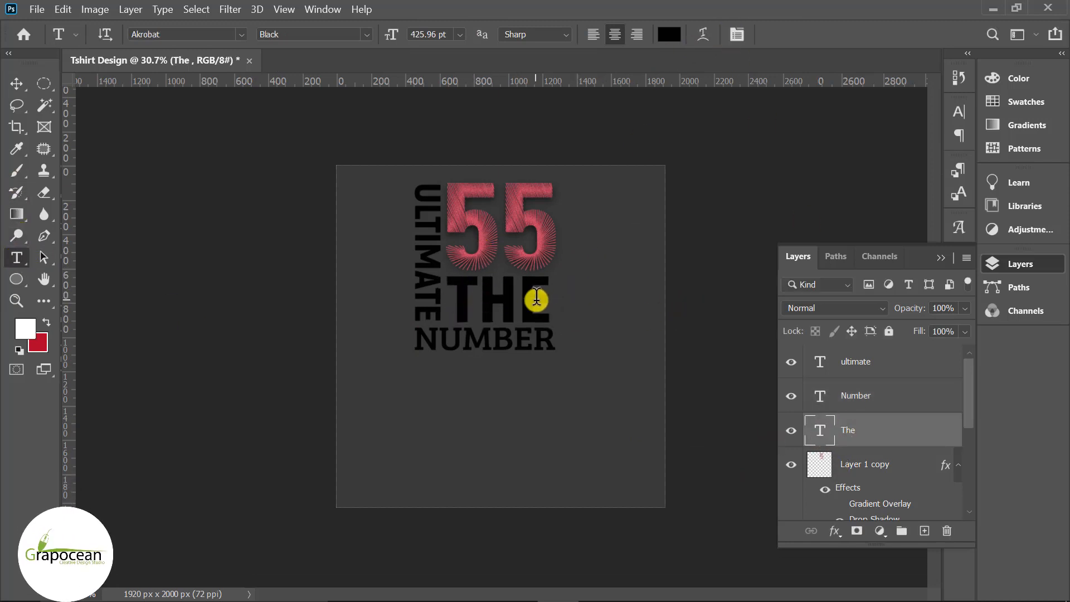
{"action": "double_click", "coordinate": [839, 430]}
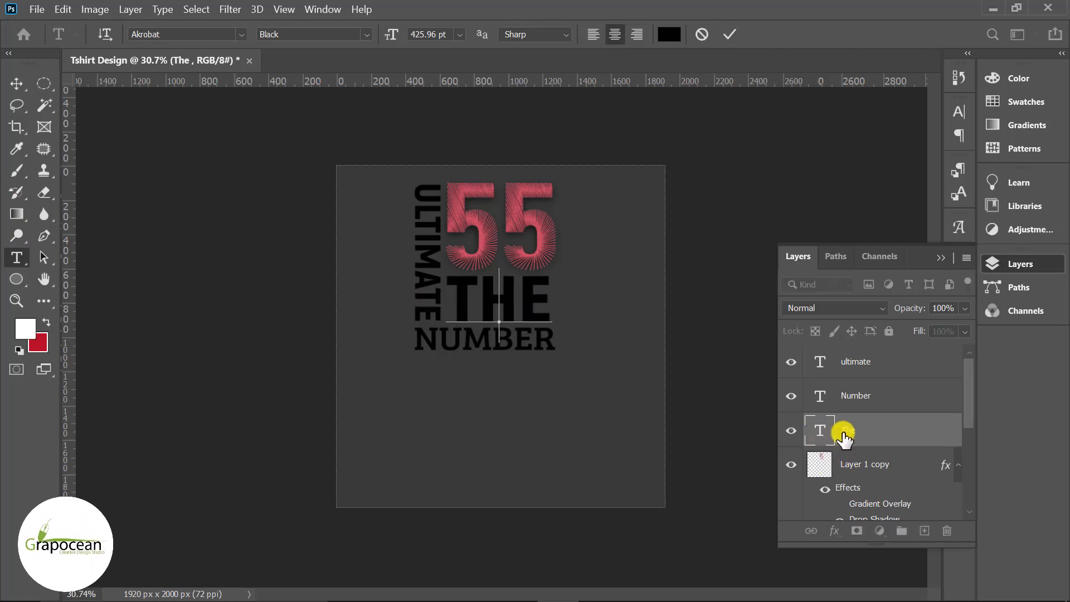
{"action": "left_click", "coordinate": [674, 34]}
{"action": "left_click_drag", "start_coordinate": [633, 322], "coordinate": [607, 286]}
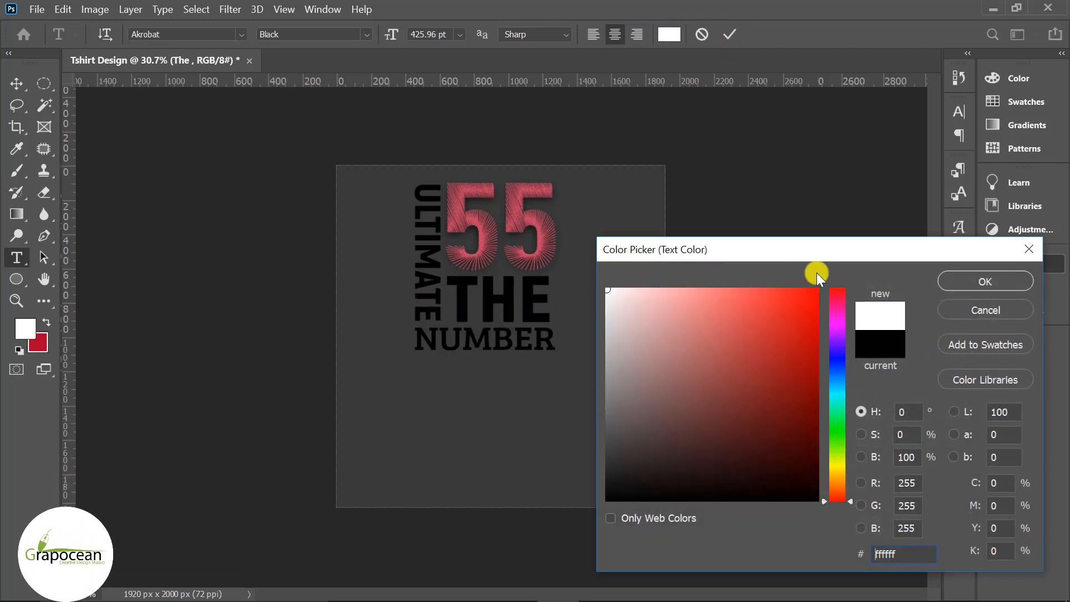
{"action": "left_click", "coordinate": [979, 279]}
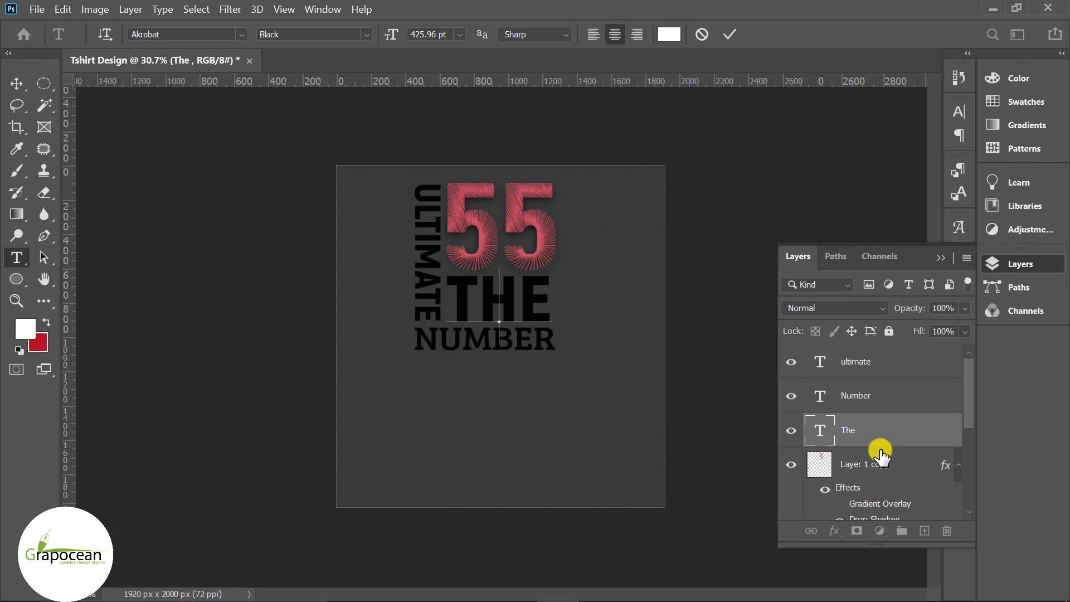
{"action": "left_click", "coordinate": [495, 298]}
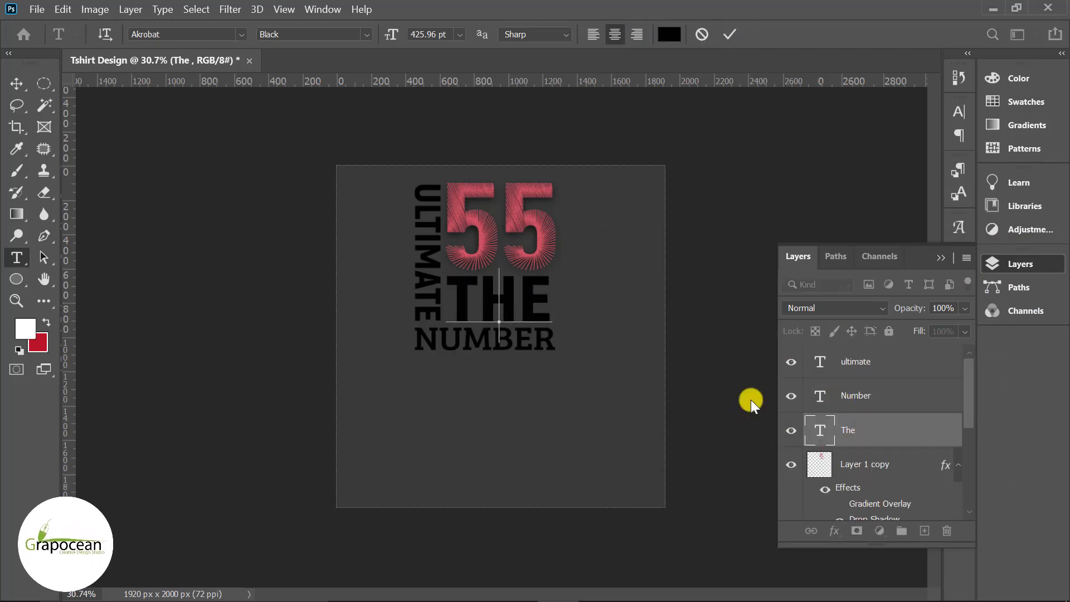
Select the whole word THE and set its text color to white (ffffff).
{"action": "double_click", "coordinate": [516, 305]}
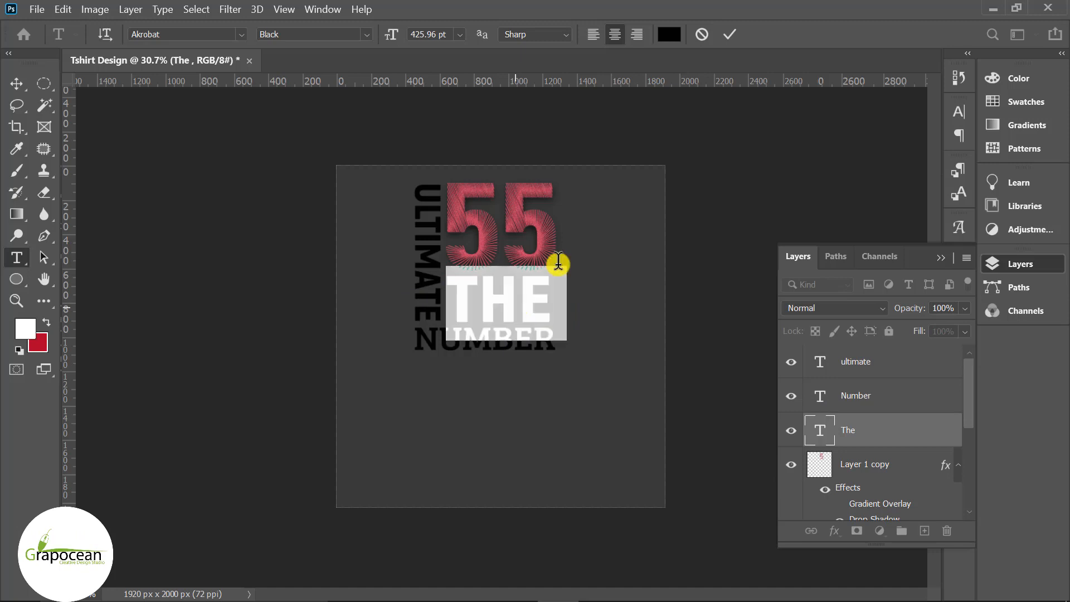
{"action": "left_click", "coordinate": [663, 35]}
{"action": "type", "text": "ffffff"}
{"action": "left_click", "coordinate": [971, 283]}
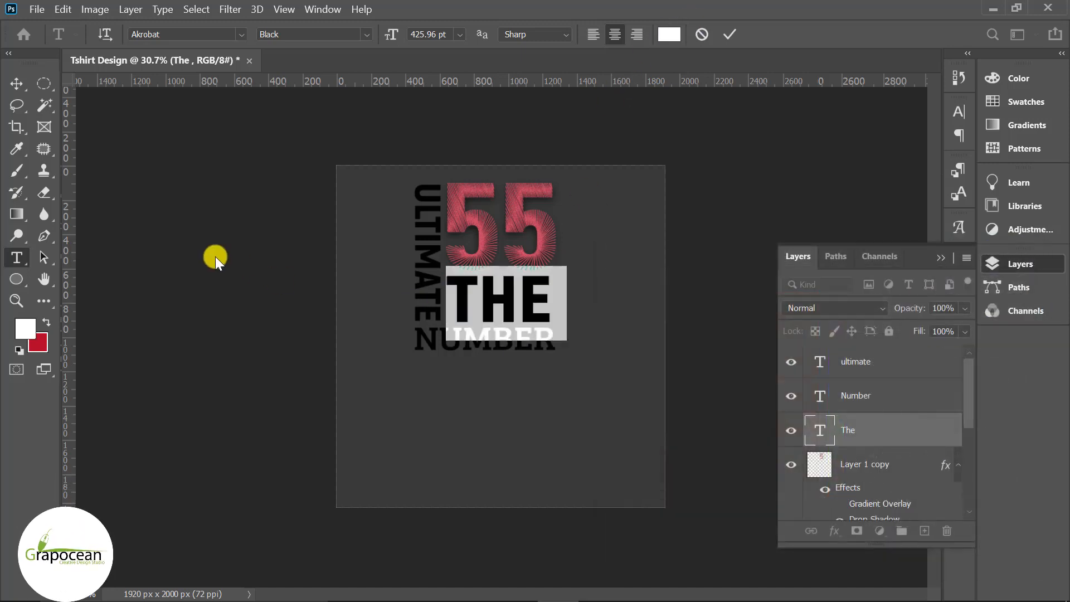
Recolor the word THE dark red (8f0a28) by sampling a thread of the stitched 55.
{"action": "left_click", "coordinate": [664, 37]}
{"action": "left_click", "coordinate": [529, 217]}
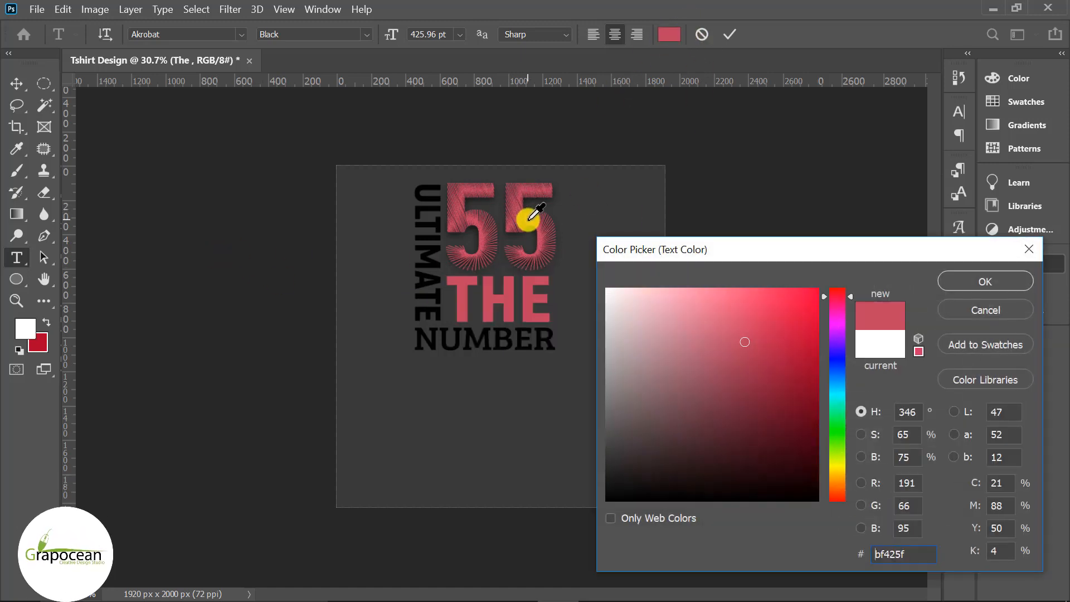
{"action": "scroll", "coordinate": [538, 217], "scroll_direction": "up", "scroll_amount": 5}
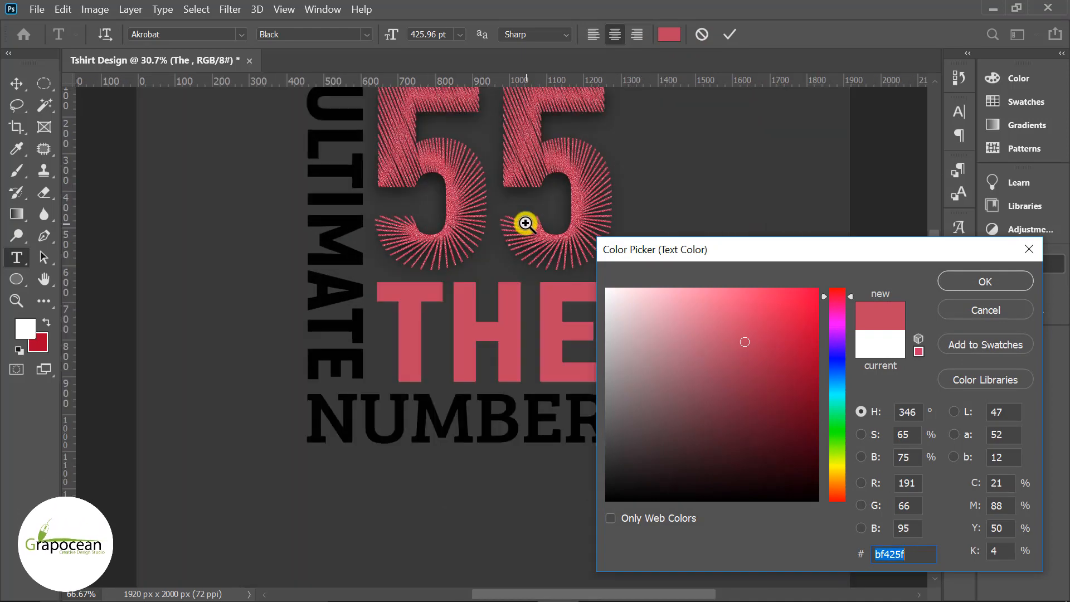
{"action": "scroll", "coordinate": [518, 294], "scroll_direction": "up", "scroll_amount": 4}
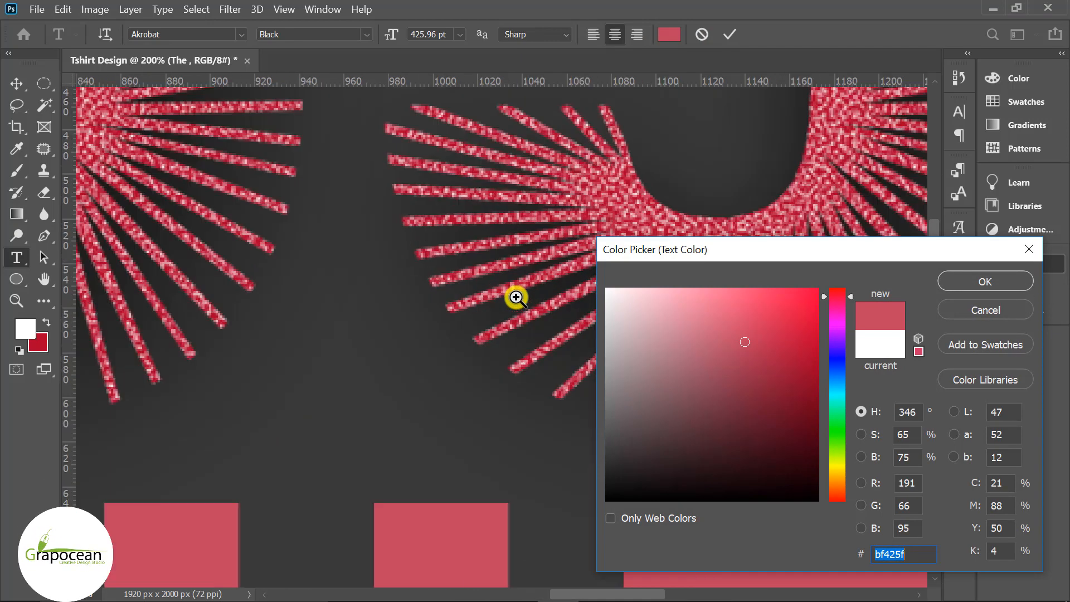
{"action": "left_click", "coordinate": [519, 281]}
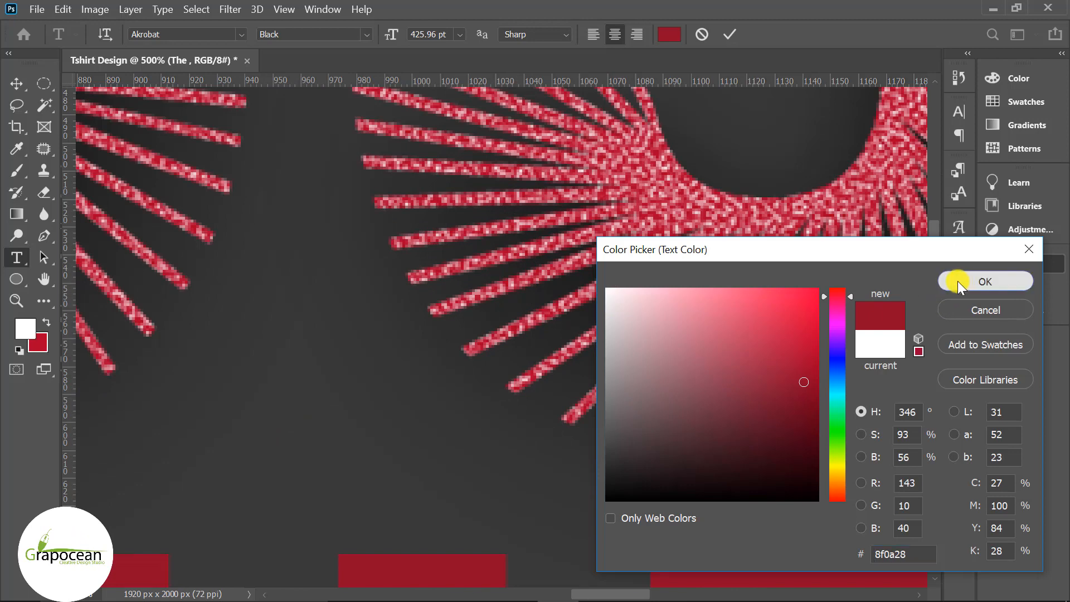
{"action": "left_click", "coordinate": [985, 282]}
{"action": "key", "text": "ctrl+Return"}
{"action": "key", "text": "v"}
{"action": "scroll", "coordinate": [466, 477], "scroll_direction": "down", "scroll_amount": 6}
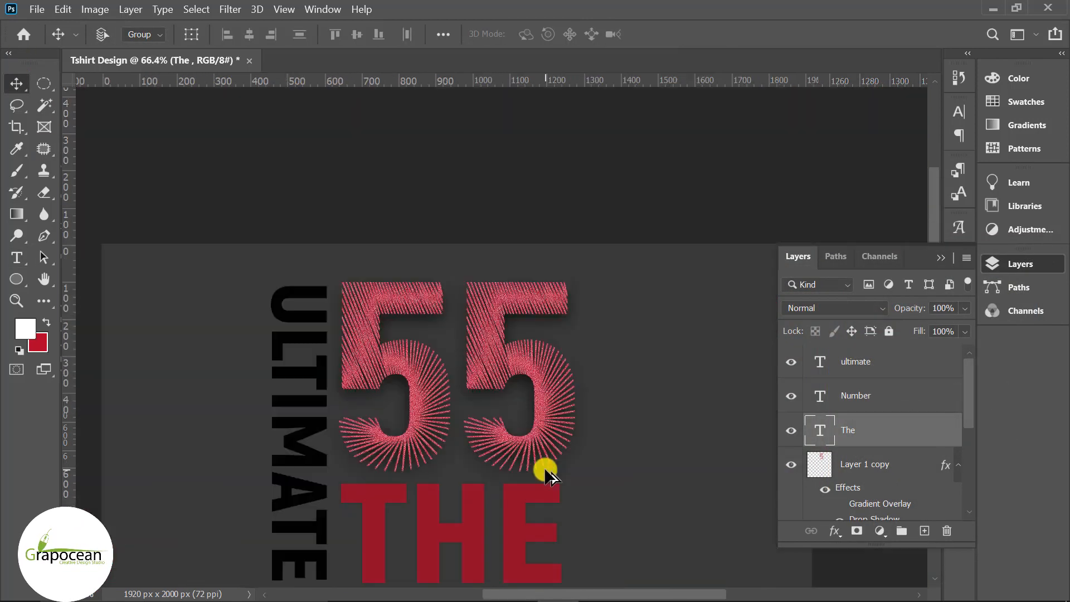
{"action": "scroll", "coordinate": [546, 473], "scroll_direction": "down", "scroll_amount": 2}
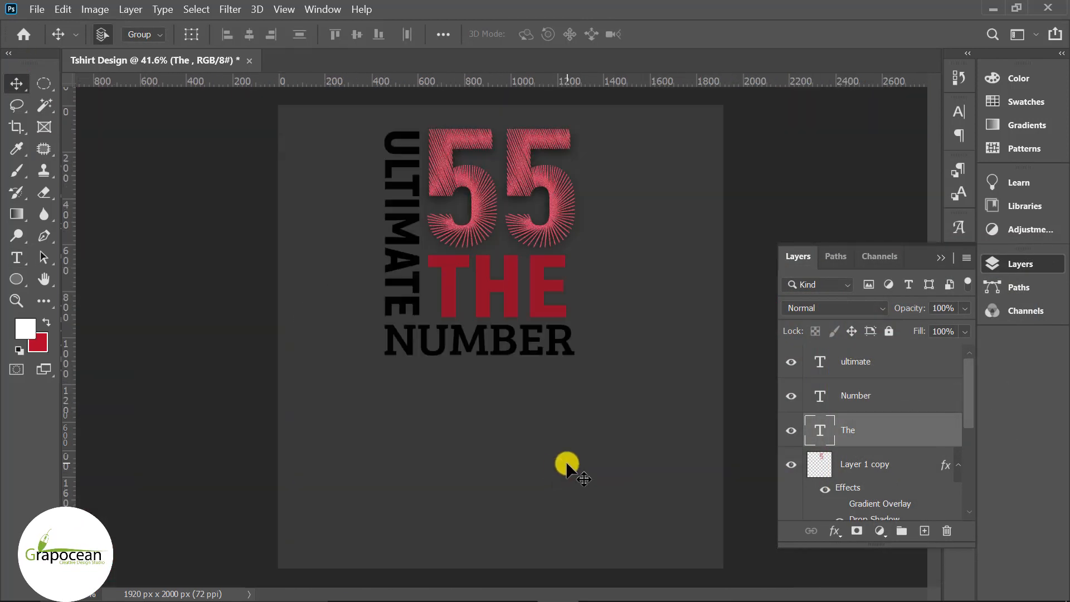
Change the text color of the vertical ULTIMATE text to white.
{"action": "left_click", "coordinate": [17, 258]}
{"action": "left_click_drag", "start_coordinate": [404, 133], "coordinate": [396, 334]}
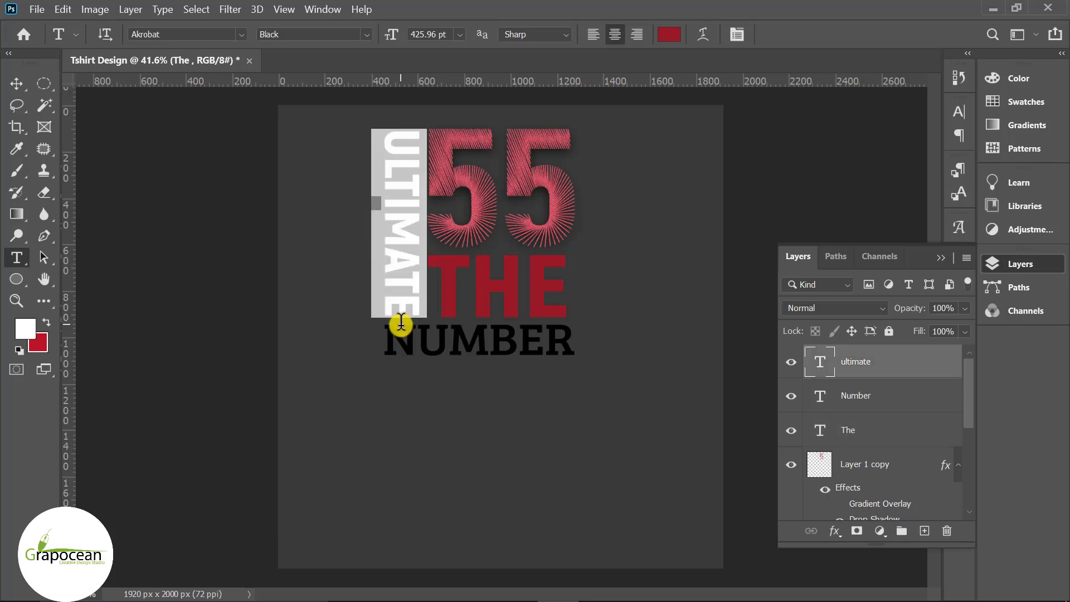
{"action": "left_click", "coordinate": [673, 34]}
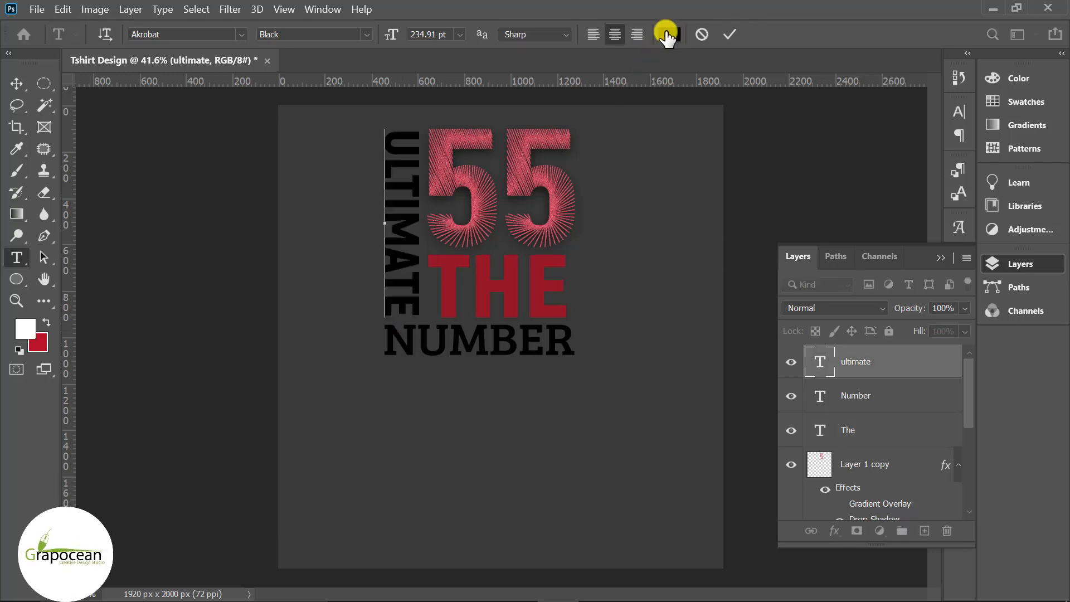
{"action": "left_click", "coordinate": [641, 181]}
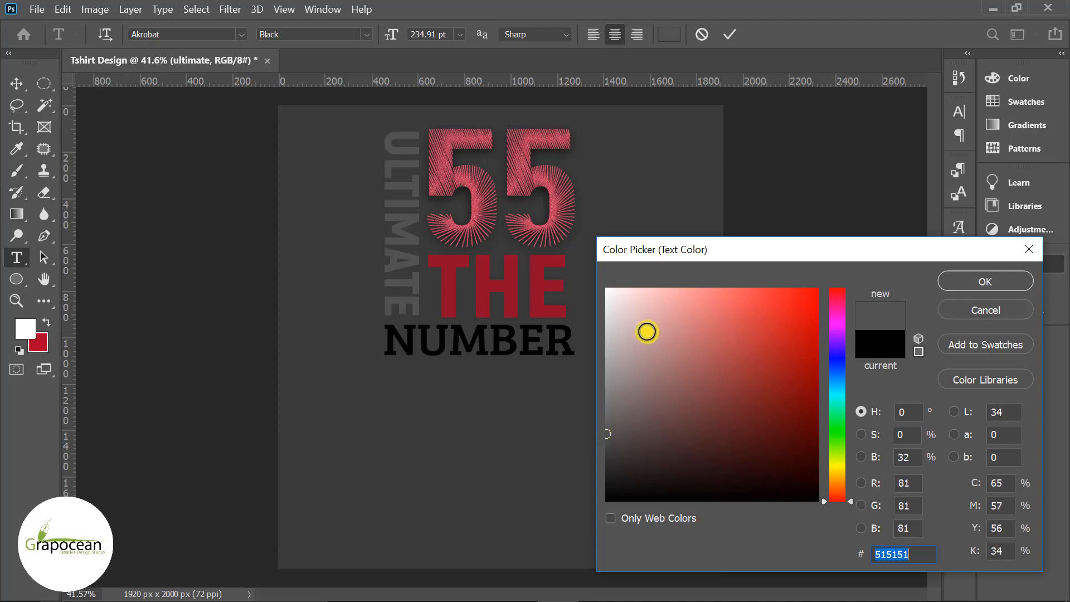
{"action": "left_click_drag", "start_coordinate": [645, 332], "coordinate": [613, 244]}
{"action": "left_click", "coordinate": [985, 281]}
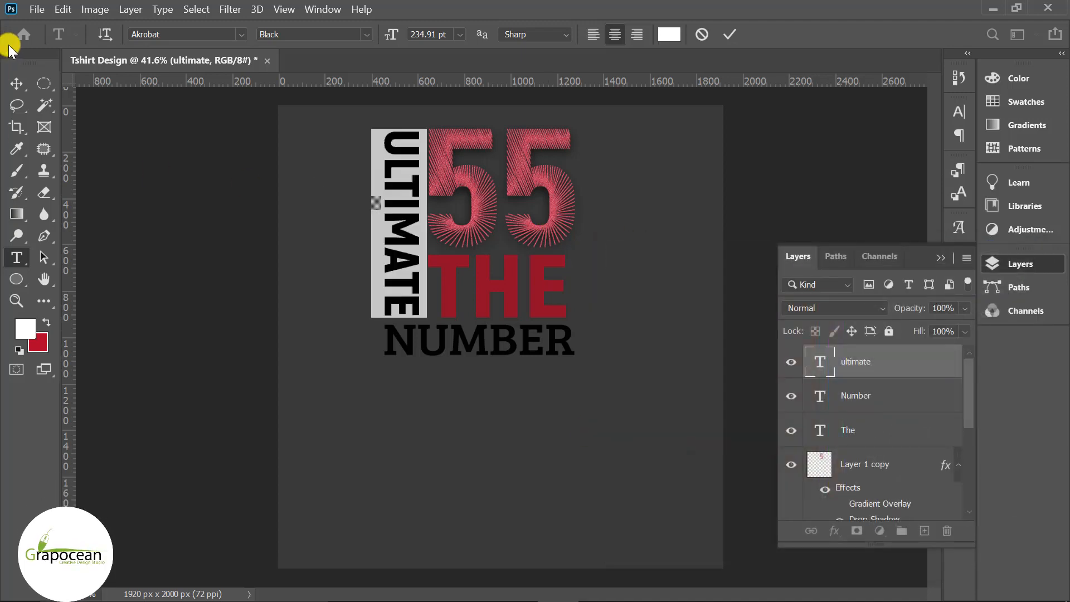
{"action": "left_click", "coordinate": [16, 84]}
Recolor the NUMBER text deep maroon (5f0015), using the red of THE as the starting shade.
{"action": "left_click", "coordinate": [13, 257]}
{"action": "left_click_drag", "start_coordinate": [390, 349], "coordinate": [650, 360]}
{"action": "left_click", "coordinate": [670, 34]}
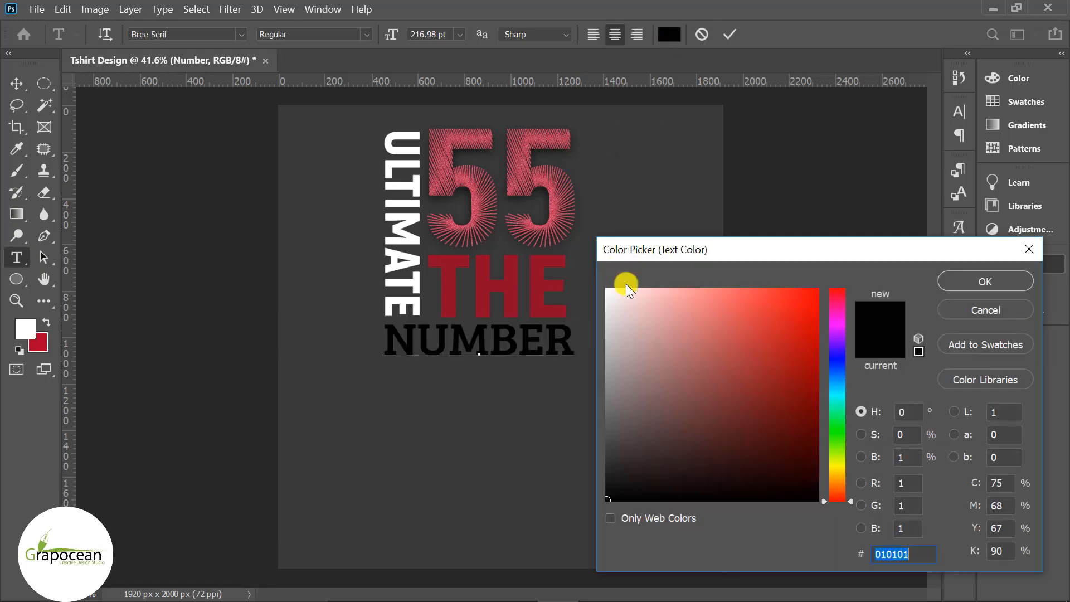
{"action": "left_click", "coordinate": [540, 285]}
{"action": "left_click_drag", "start_coordinate": [786, 384], "coordinate": [845, 423]}
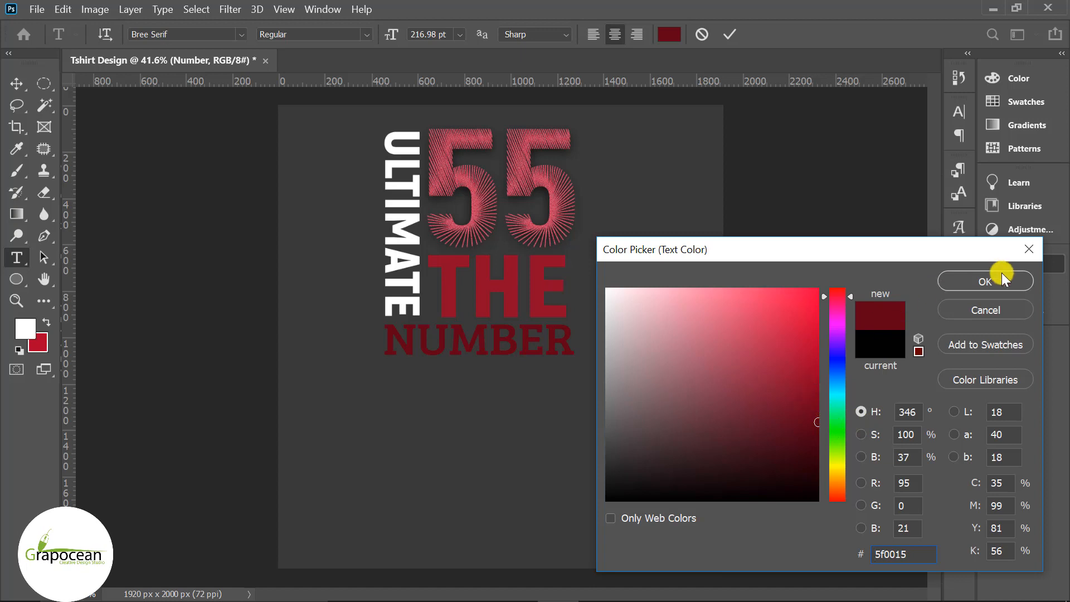
{"action": "left_click", "coordinate": [985, 281]}
{"action": "key", "text": "ctrl+Return"}
{"action": "key", "text": "v"}
{"action": "left_click", "coordinate": [617, 390]}
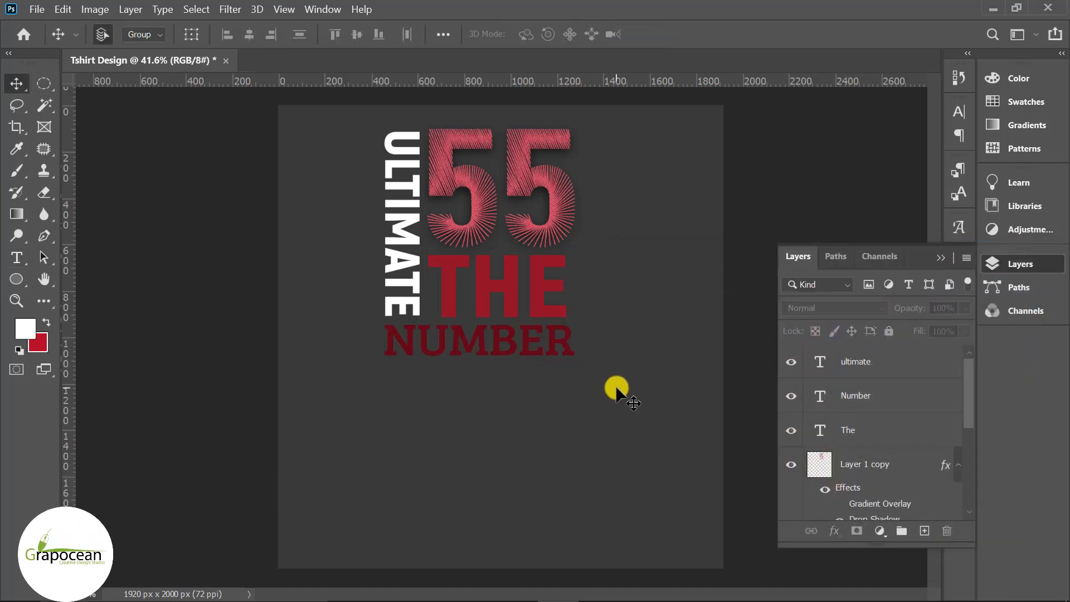
Select all the visible text and stitched 5 layers together and move the whole block to the canvas center.
{"action": "left_click", "coordinate": [884, 471]}
{"action": "scroll", "coordinate": [892, 472], "scroll_direction": "down", "scroll_amount": 3}
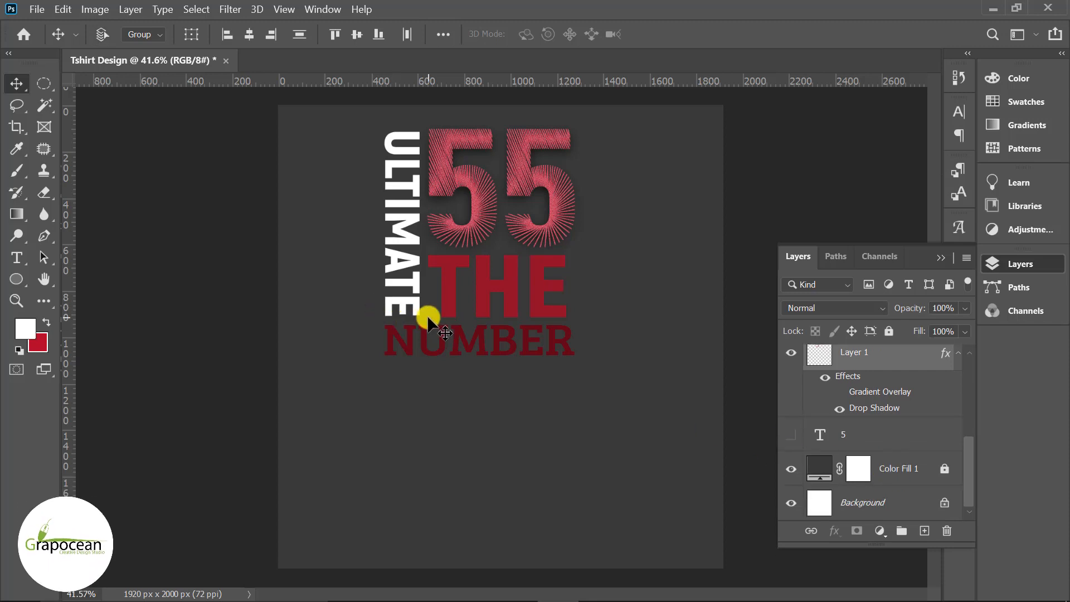
{"action": "key", "text": "ctrl+t"}
{"action": "left_click_drag", "start_coordinate": [483, 228], "coordinate": [500, 331]}
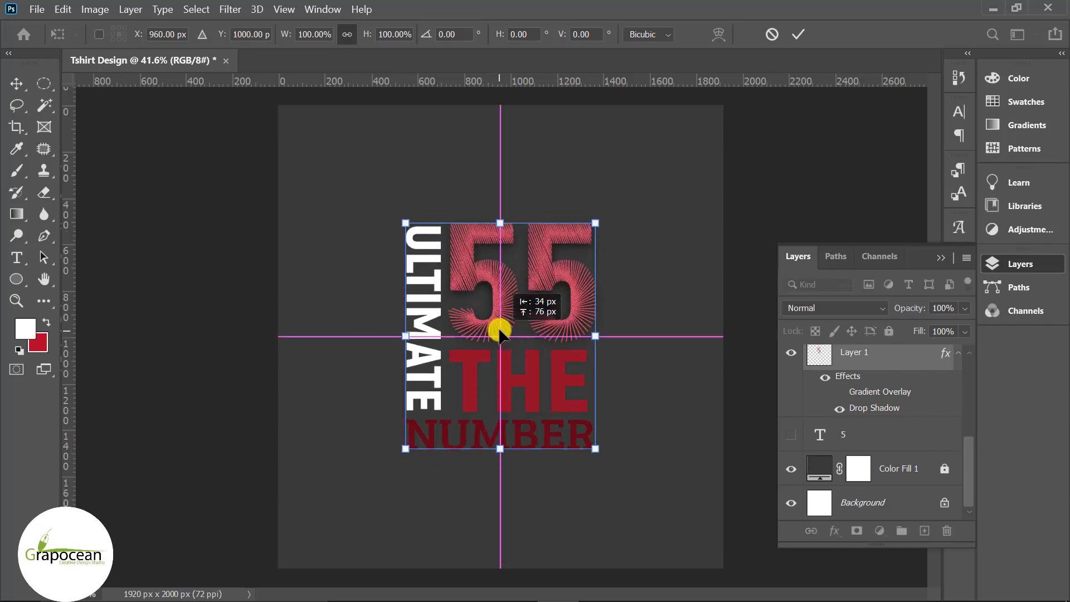
{"action": "left_click", "coordinate": [797, 35]}
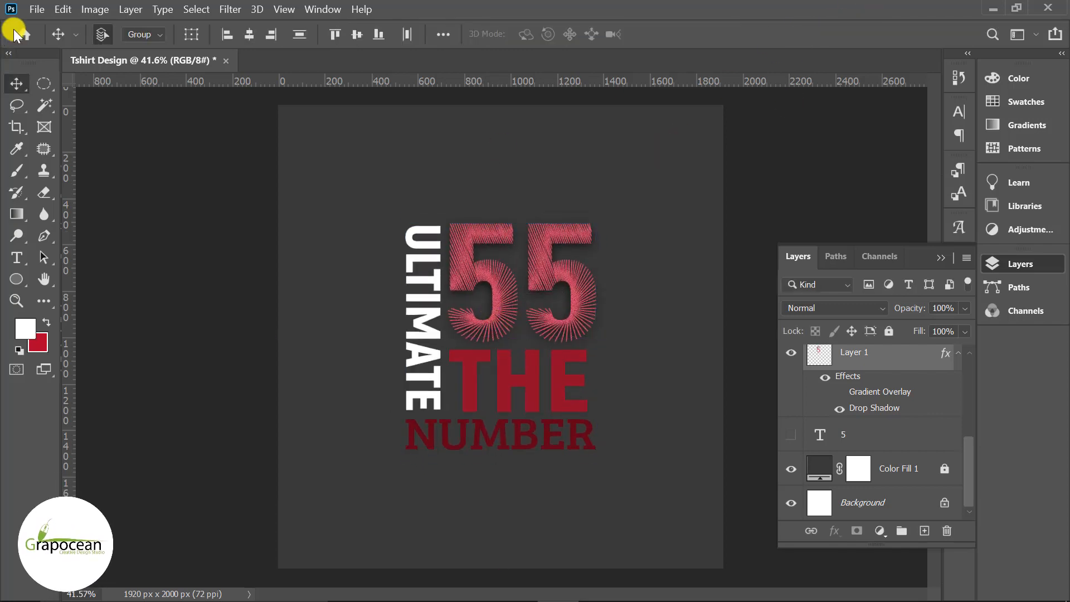
Open the umbrella image G0MBJKoCly.png and bring it into the Tshirt Design document over the upper part of ULTIMATE and the first 5.
{"action": "left_click", "coordinate": [36, 9]}
{"action": "left_click", "coordinate": [65, 41]}
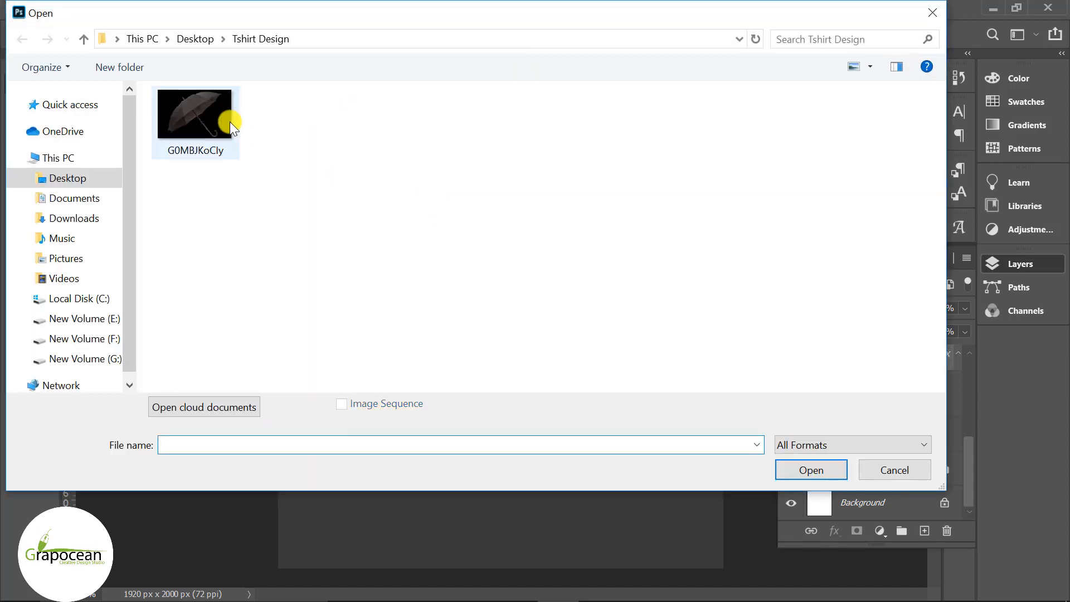
{"action": "left_click", "coordinate": [213, 116]}
{"action": "left_click", "coordinate": [808, 471]}
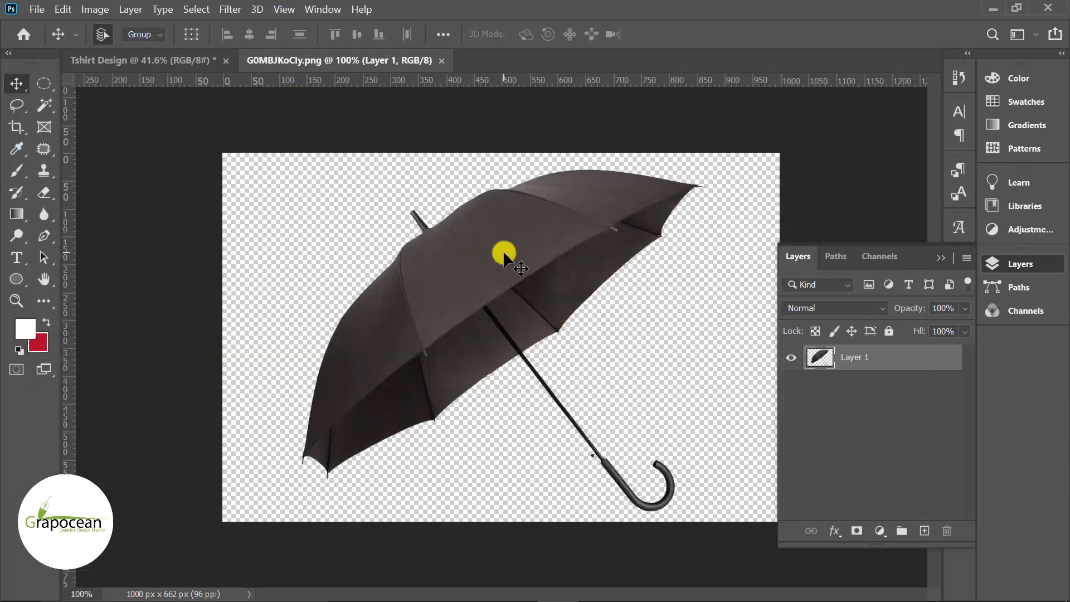
{"action": "left_click_drag", "start_coordinate": [504, 255], "coordinate": [442, 193]}
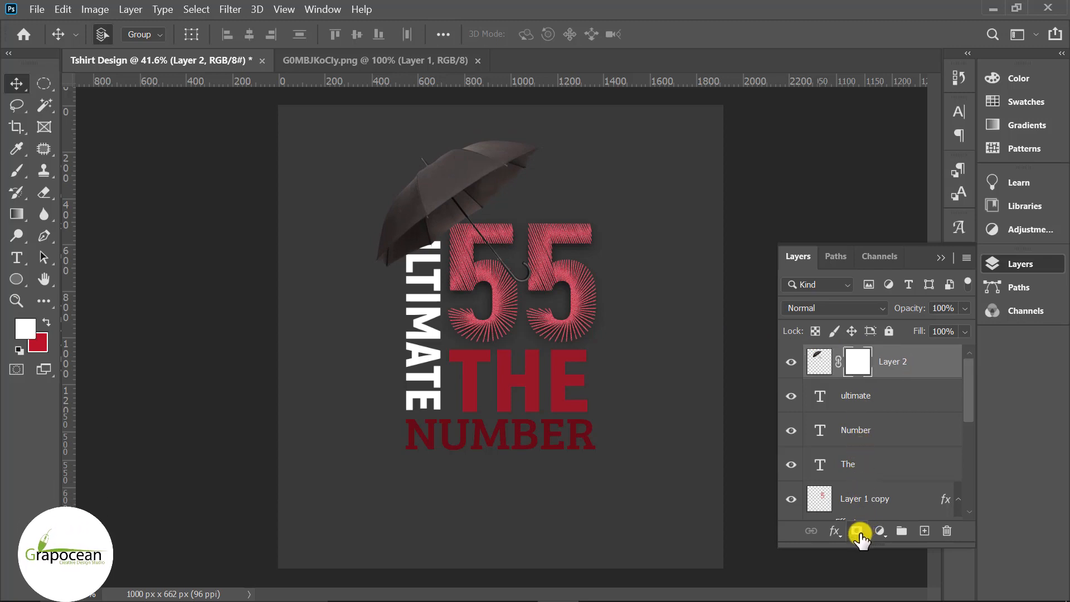
{"action": "scroll", "coordinate": [867, 440], "scroll_direction": "down", "scroll_amount": 3}
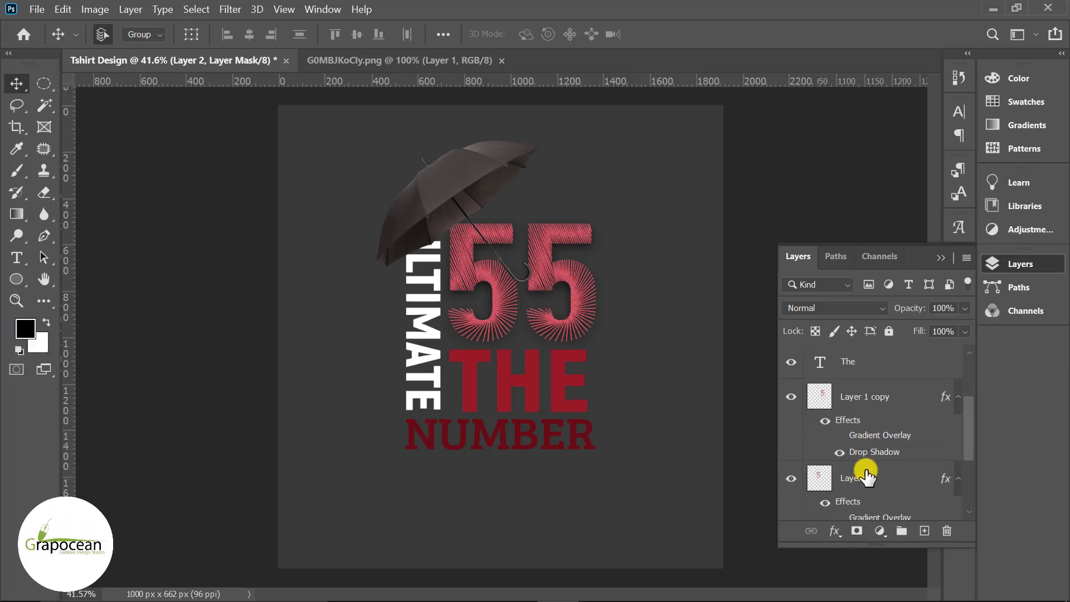
{"action": "left_click", "coordinate": [816, 397], "text": "ctrl"}
{"action": "left_click", "coordinate": [819, 478], "text": "ctrl"}
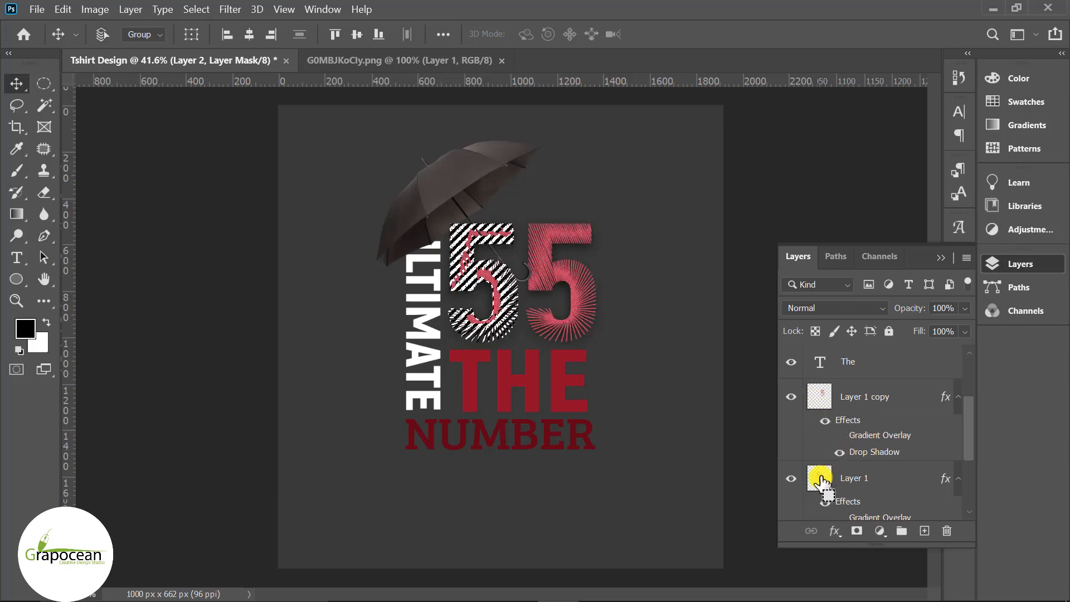
{"action": "left_click", "coordinate": [44, 83]}
{"action": "key", "text": "ctrl+d"}
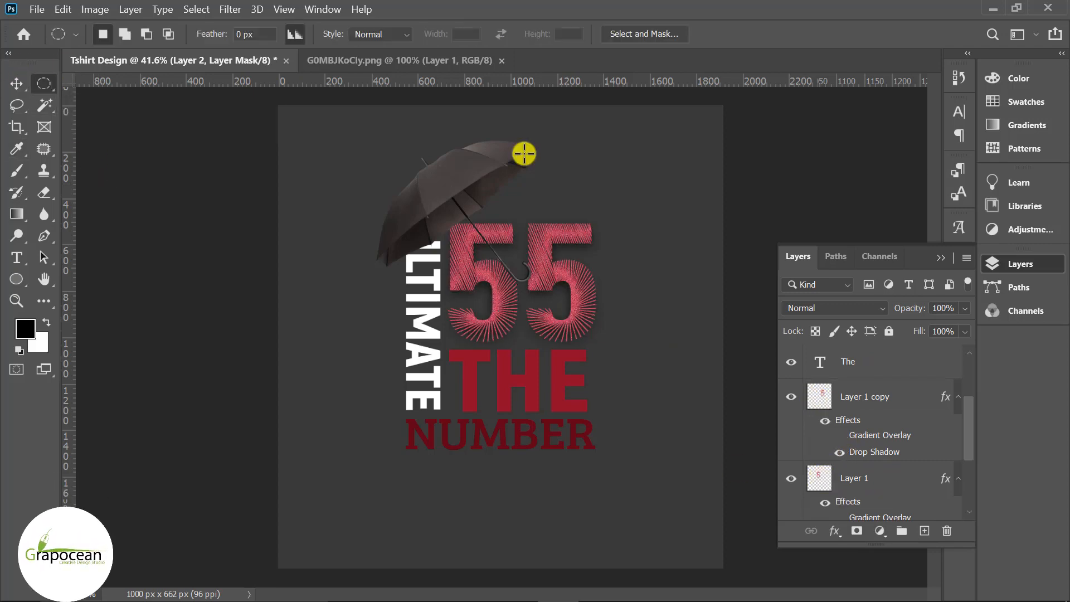
Move the umbrella slightly down and to the right so its handle hooks over the second 5.
{"action": "left_click", "coordinate": [17, 83]}
{"action": "left_click_drag", "start_coordinate": [420, 186], "coordinate": [440, 209]}
{"action": "scroll", "coordinate": [443, 267], "scroll_direction": "up", "scroll_amount": 5}
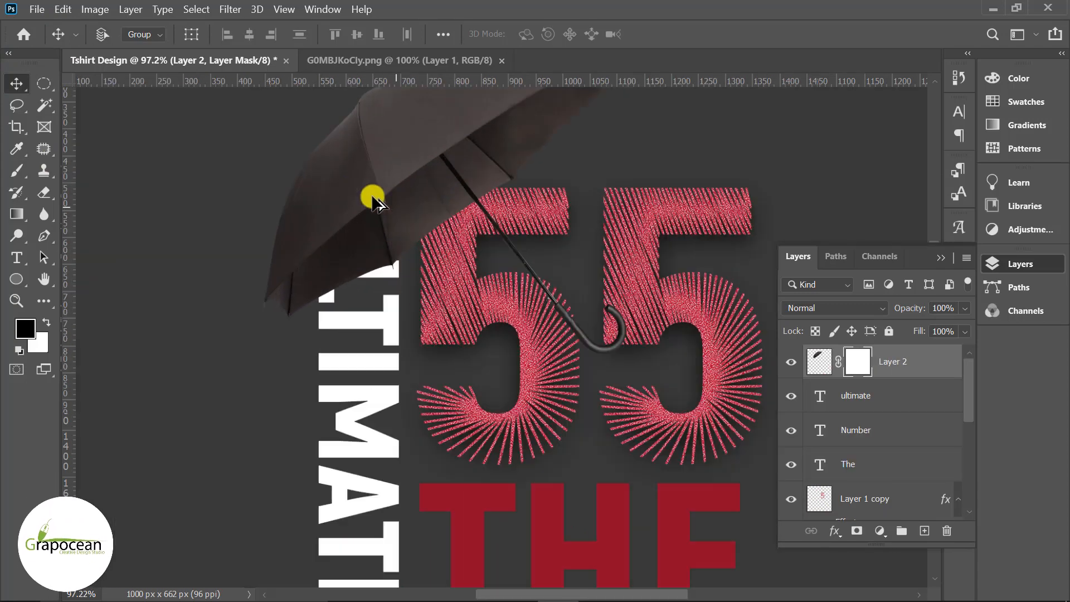
Nudge the umbrella slightly down and load the outline of the first stitched 5 as a selection, keeping the umbrella's layer mask active.
{"action": "left_click_drag", "start_coordinate": [375, 201], "coordinate": [385, 155]}
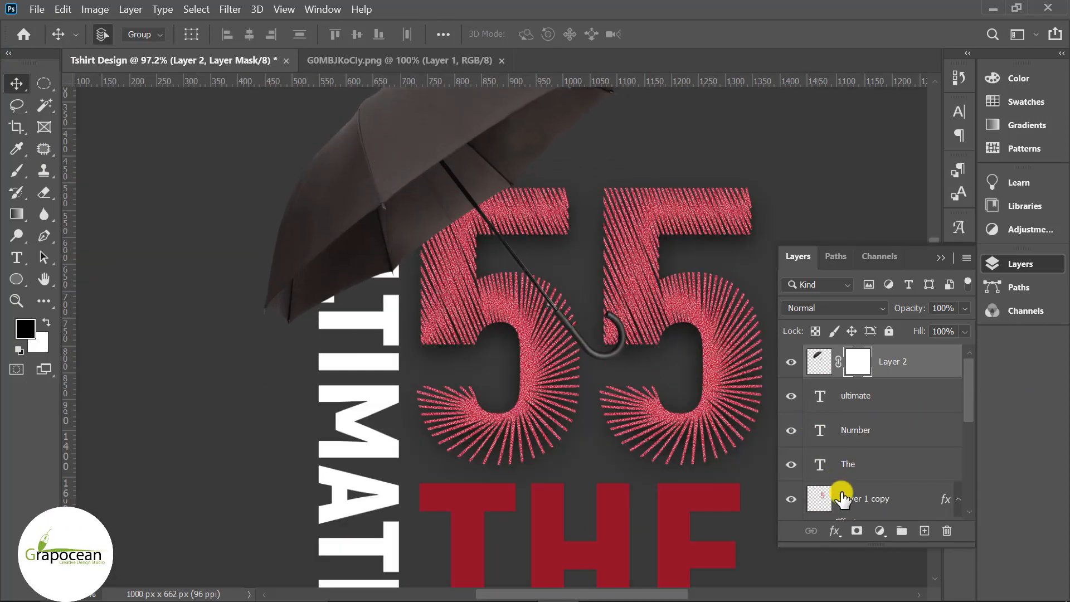
{"action": "scroll", "coordinate": [842, 498], "scroll_direction": "down", "scroll_amount": 2}
{"action": "left_click", "coordinate": [813, 511], "text": "ctrl"}
{"action": "scroll", "coordinate": [446, 209], "scroll_direction": "up", "scroll_amount": 5}
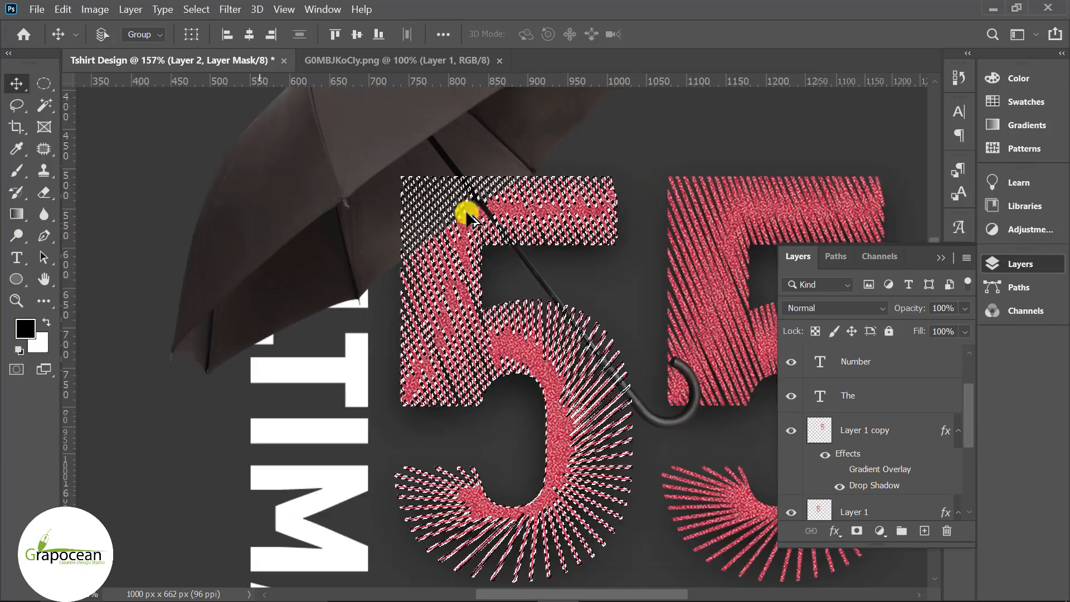
{"action": "scroll", "coordinate": [879, 425], "scroll_direction": "up", "scroll_amount": 2}
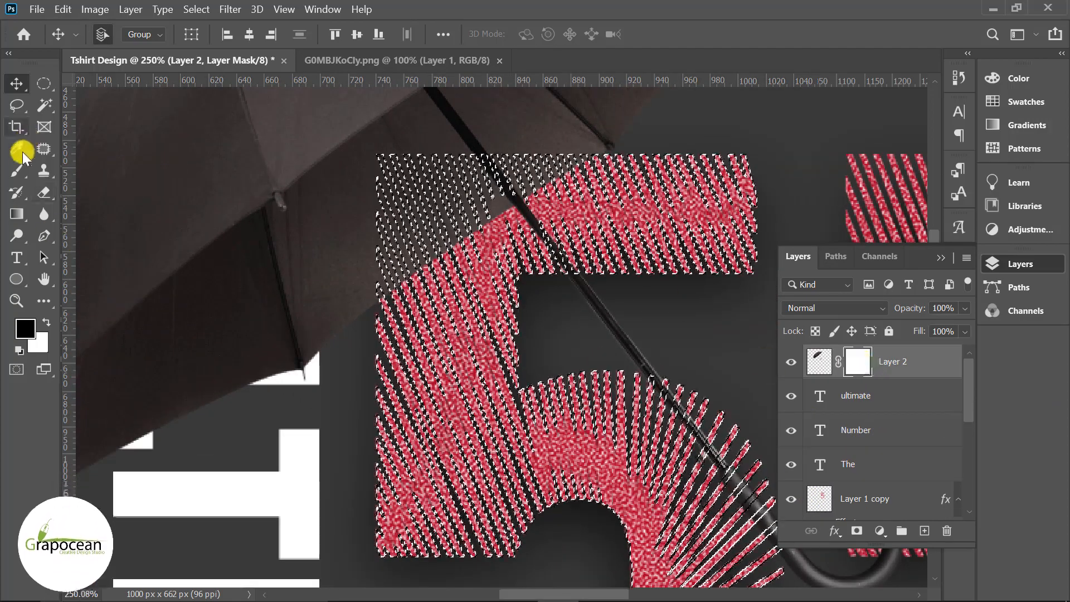
Paint black on the umbrella's mask with a size 70 brush across the top of the first 5 to hide the overlapping umbrella, and deselect.
{"action": "left_click", "coordinate": [17, 171]}
{"action": "left_click", "coordinate": [91, 176]}
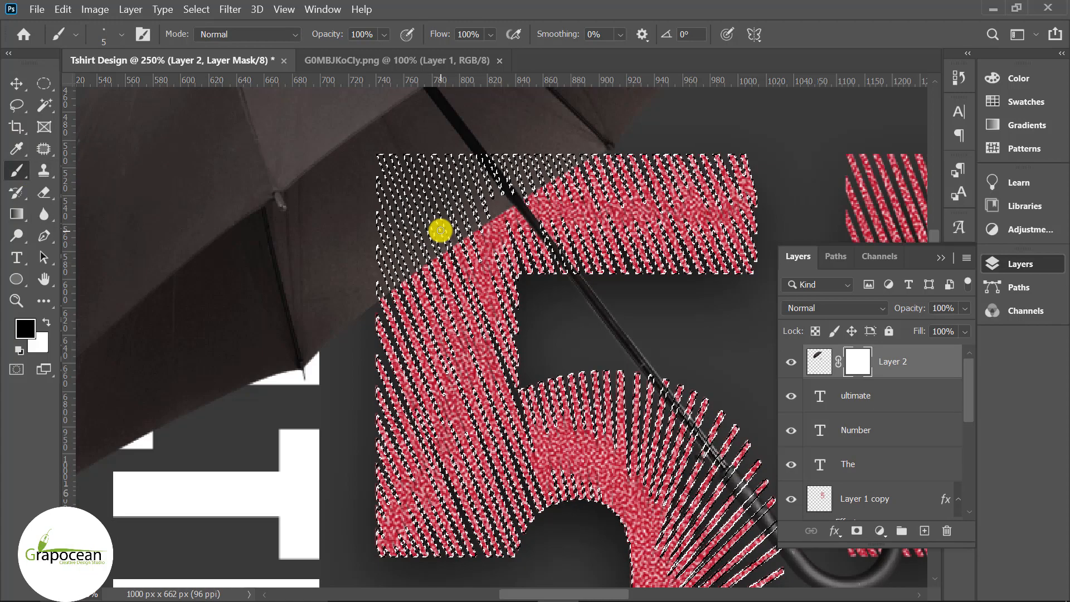
{"action": "key", "text": "bracketright"}
{"action": "key", "text": "bracketright"}
{"action": "key", "text": "bracketright"}
{"action": "key", "text": "bracketright"}
{"action": "key", "text": "bracketright"}
{"action": "key", "text": "bracketright"}
{"action": "key", "text": "bracketright"}
{"action": "key", "text": "bracketright"}
{"action": "key", "text": "bracketright"}
{"action": "key", "text": "bracketright"}
{"action": "key", "text": "bracketright"}
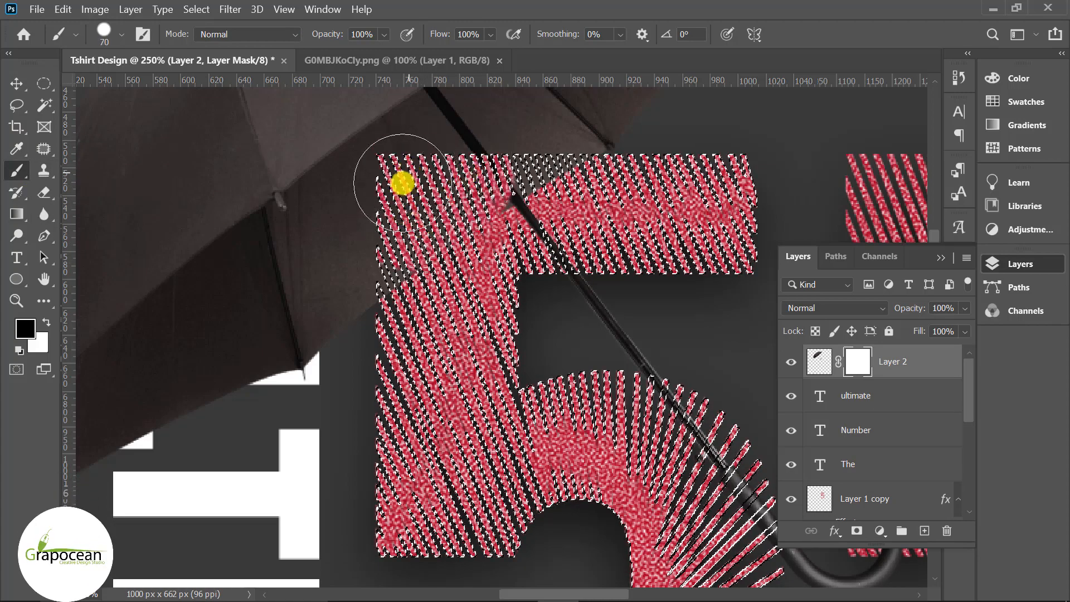
{"action": "left_click", "coordinate": [517, 179]}
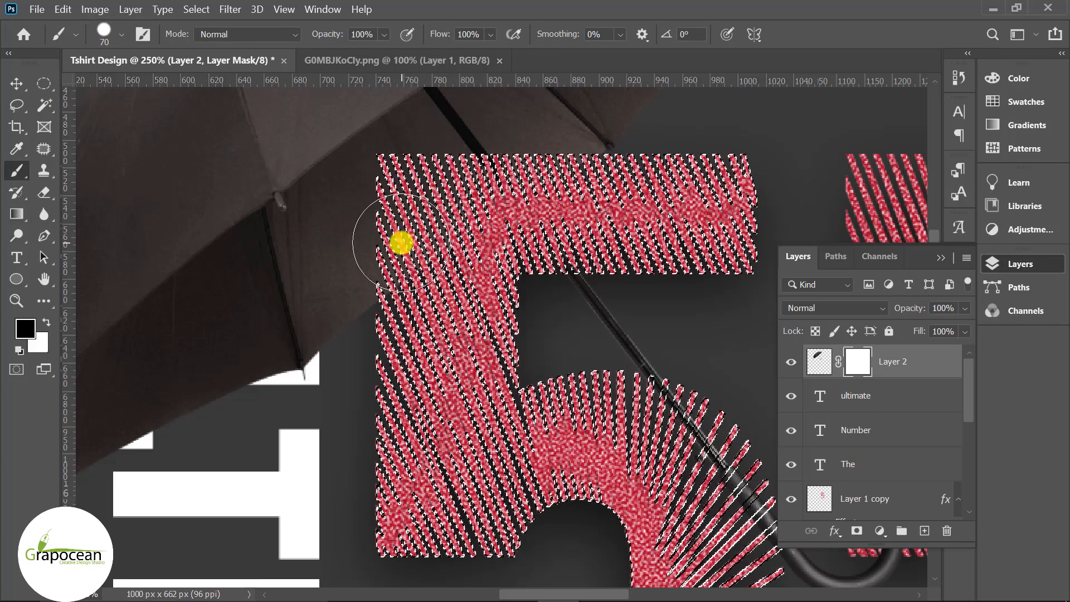
{"action": "left_click", "coordinate": [44, 83]}
{"action": "key", "text": "ctrl+0"}
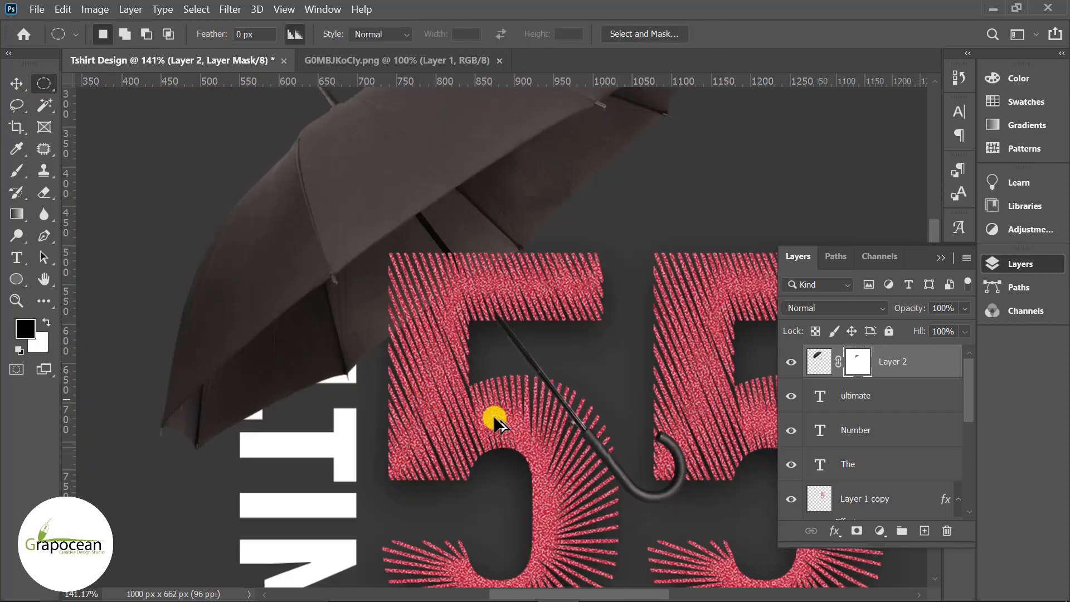
Select the ultimate text layer and load its letter outlines as a selection.
{"action": "scroll", "coordinate": [616, 469], "scroll_direction": "down", "scroll_amount": 2}
{"action": "scroll", "coordinate": [688, 545], "scroll_direction": "down", "scroll_amount": 4}
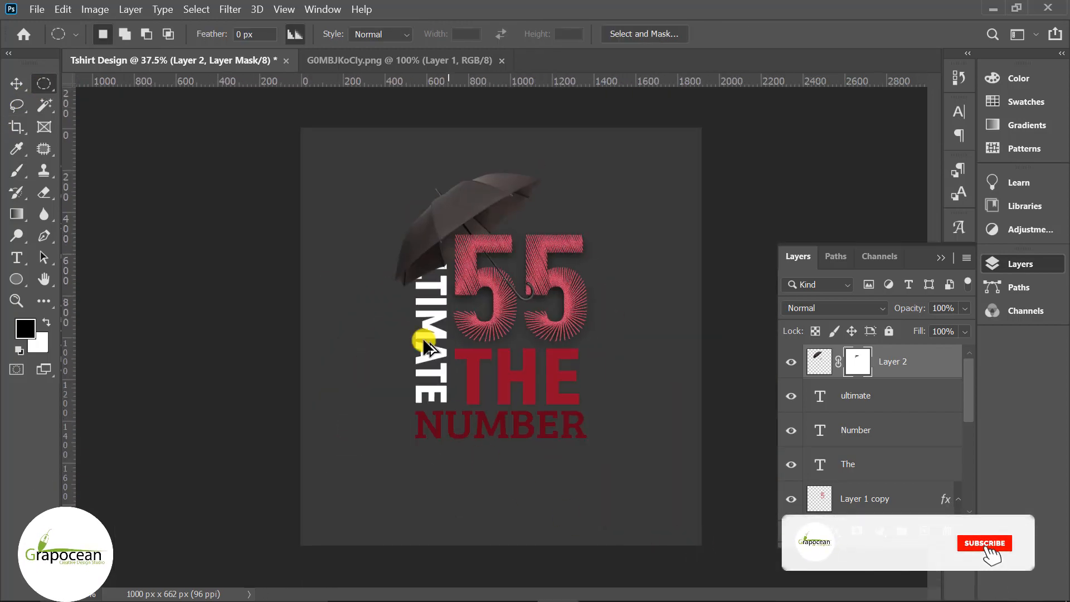
{"action": "scroll", "coordinate": [392, 284], "scroll_direction": "up", "scroll_amount": 4}
{"action": "scroll", "coordinate": [403, 277], "scroll_direction": "up", "scroll_amount": 5}
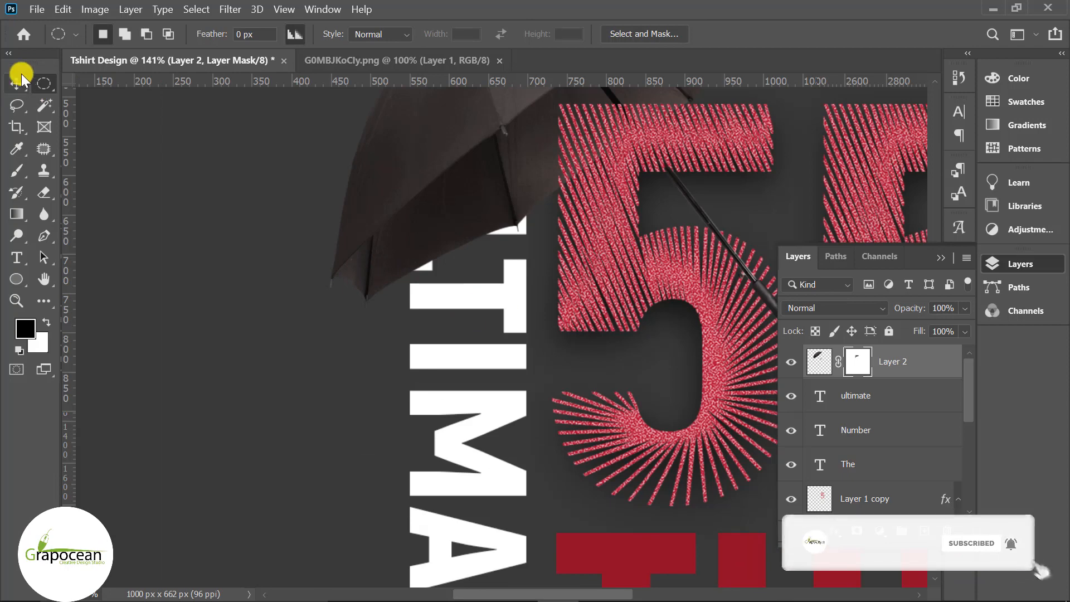
{"action": "left_click", "coordinate": [16, 83]}
{"action": "left_click", "coordinate": [832, 397]}
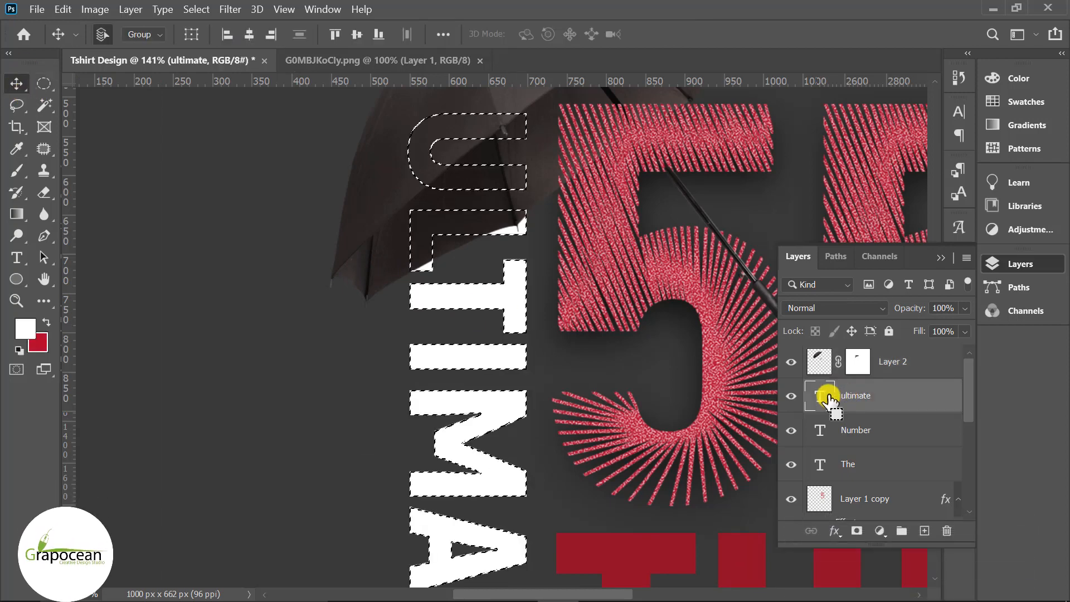
Choose the Brush tool and add one empty layer above the ultimate text and another above the umbrella layer.
{"action": "right_click", "coordinate": [21, 168]}
{"action": "left_click", "coordinate": [75, 170]}
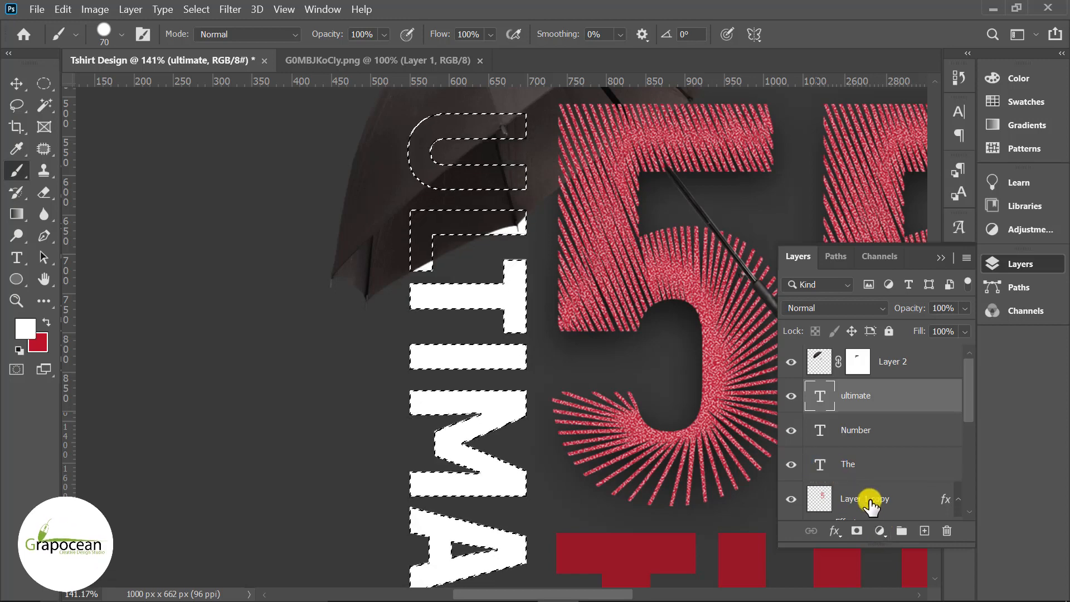
{"action": "left_click", "coordinate": [924, 531]}
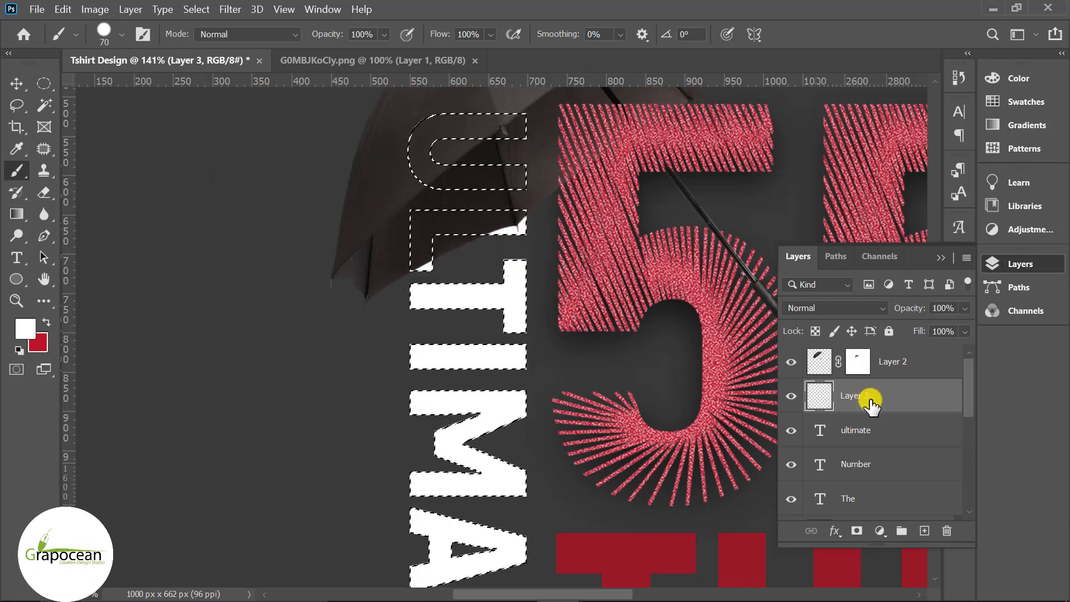
{"action": "left_click", "coordinate": [914, 374]}
{"action": "left_click", "coordinate": [924, 530]}
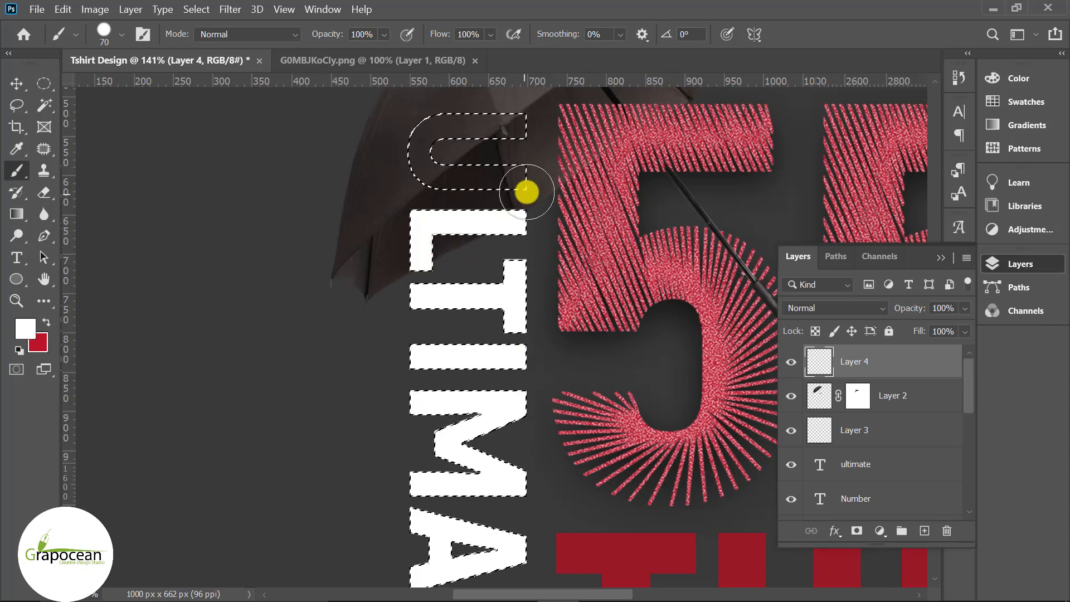
Paint white inside the selection over the umbrella-covered U and L of ULTIMATE on the topmost layer, and clear the selection.
{"action": "left_click_drag", "start_coordinate": [526, 192], "coordinate": [467, 189]}
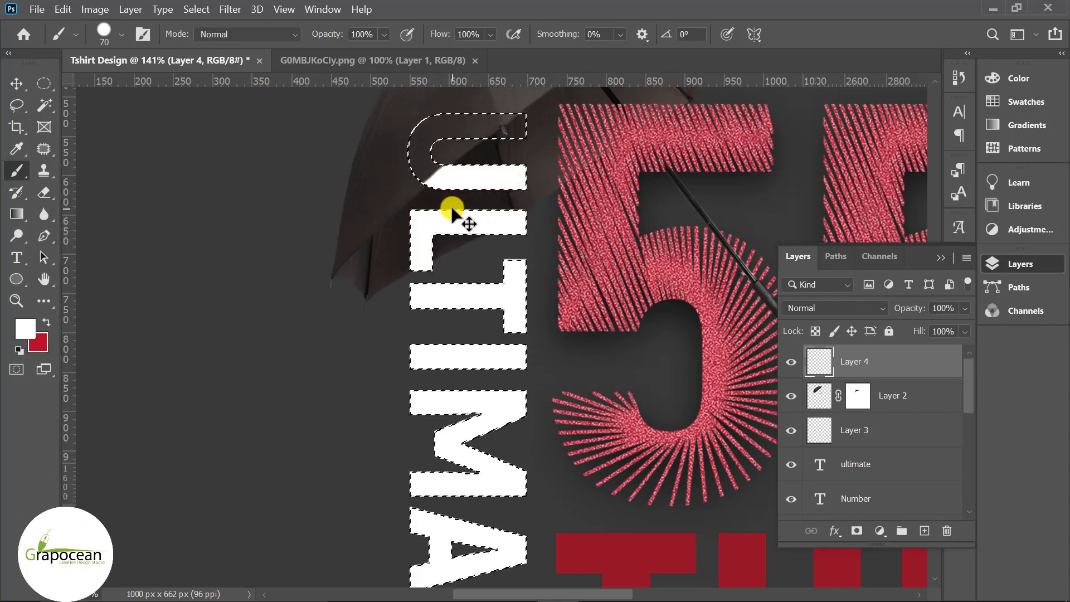
{"action": "scroll", "coordinate": [452, 210], "scroll_direction": "up", "scroll_amount": 5}
{"action": "left_click", "coordinate": [453, 198]}
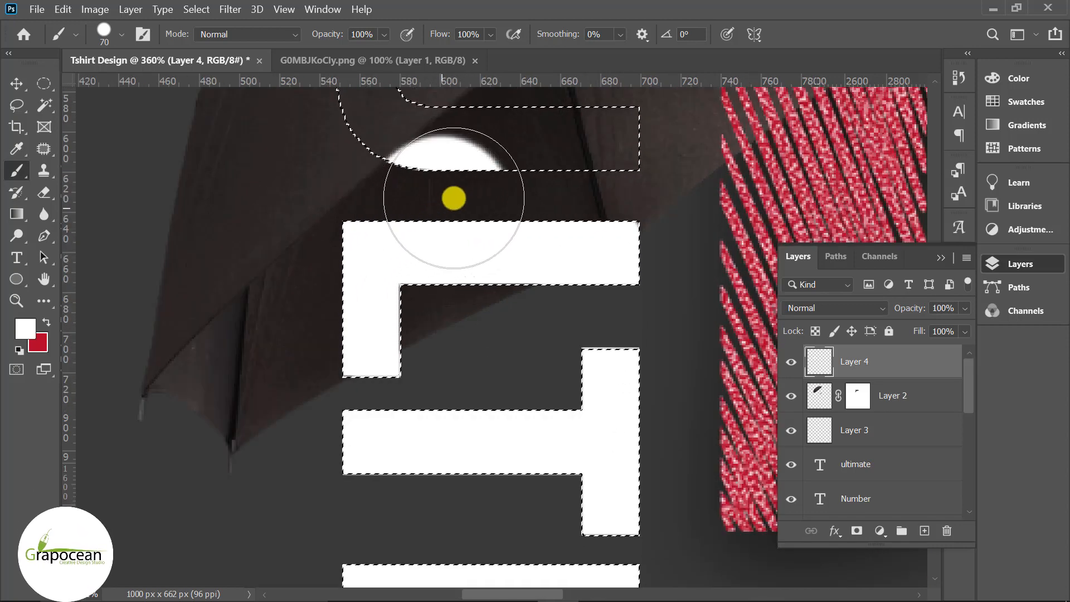
{"action": "left_click_drag", "start_coordinate": [516, 168], "coordinate": [623, 169]}
{"action": "scroll", "coordinate": [567, 277], "scroll_direction": "down", "scroll_amount": 7}
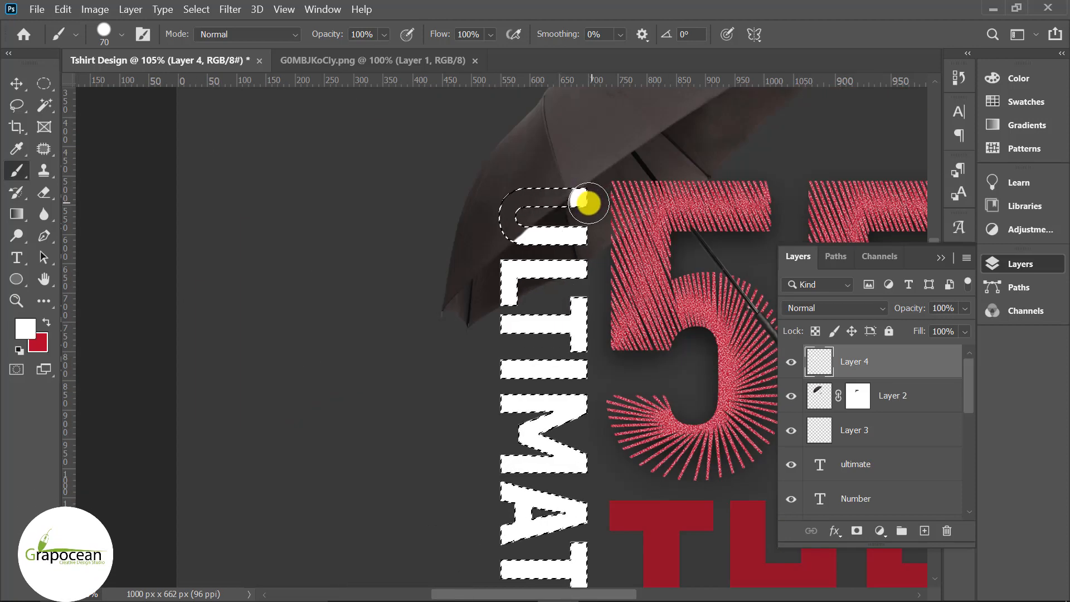
{"action": "left_click_drag", "start_coordinate": [588, 204], "coordinate": [574, 219]}
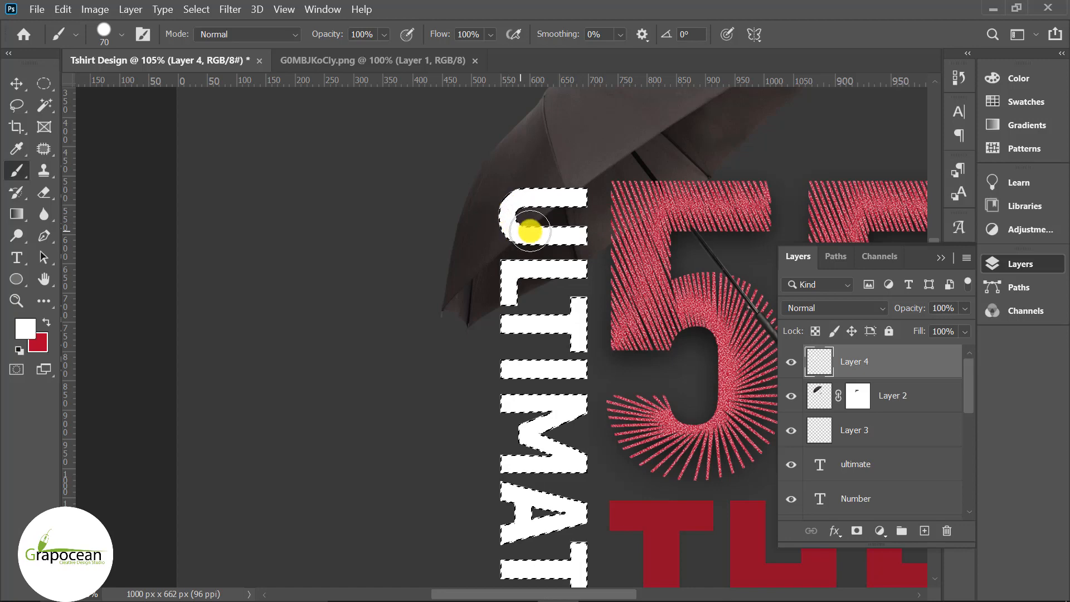
{"action": "key", "text": "m"}
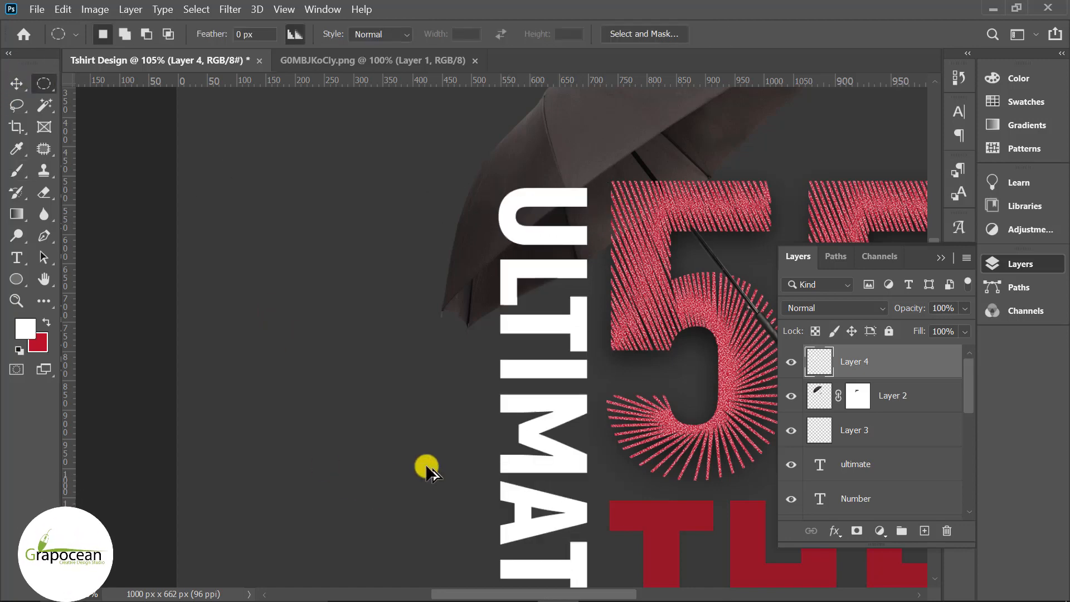